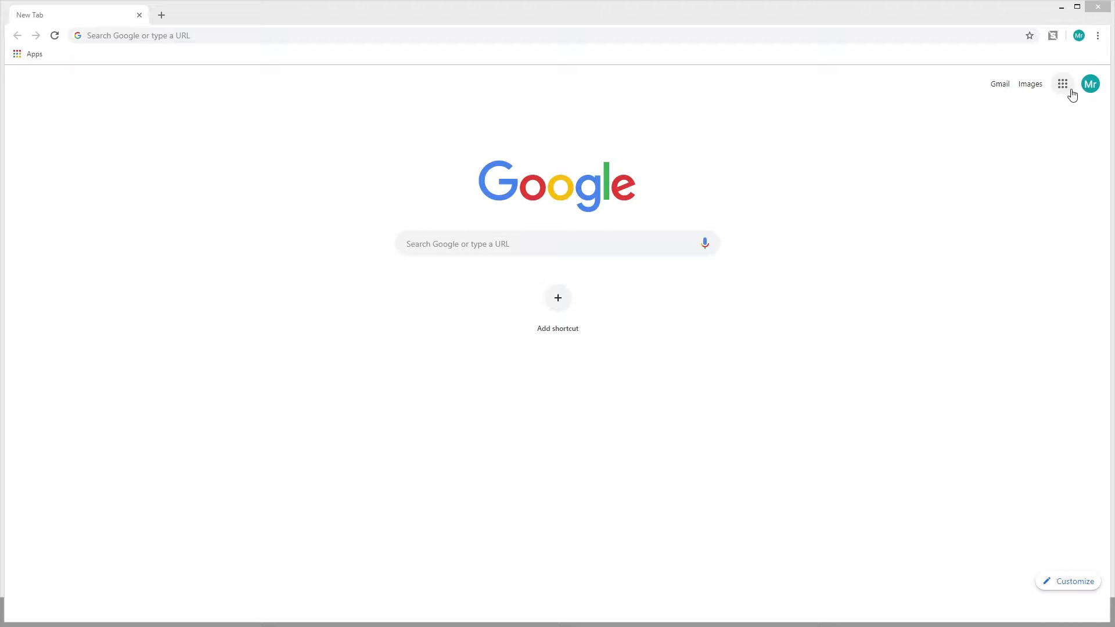
Create a blank Google Slides presentation, hide the themes list, and add a second slide with title and body text
{"action": "left_click", "coordinate": [1063, 84]}
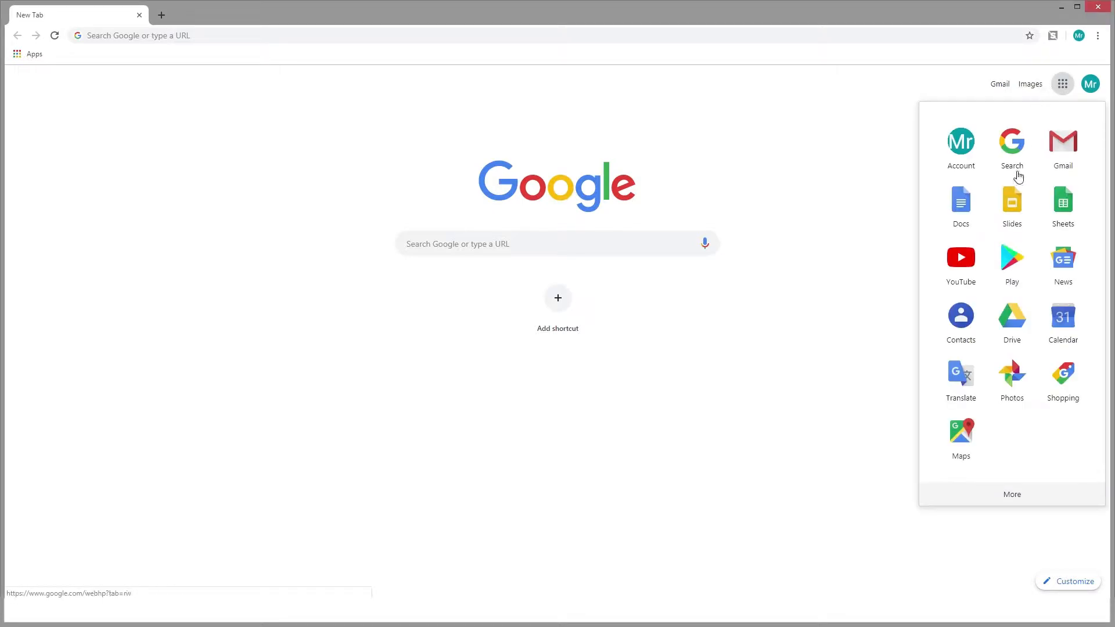
{"action": "left_click", "coordinate": [1013, 200]}
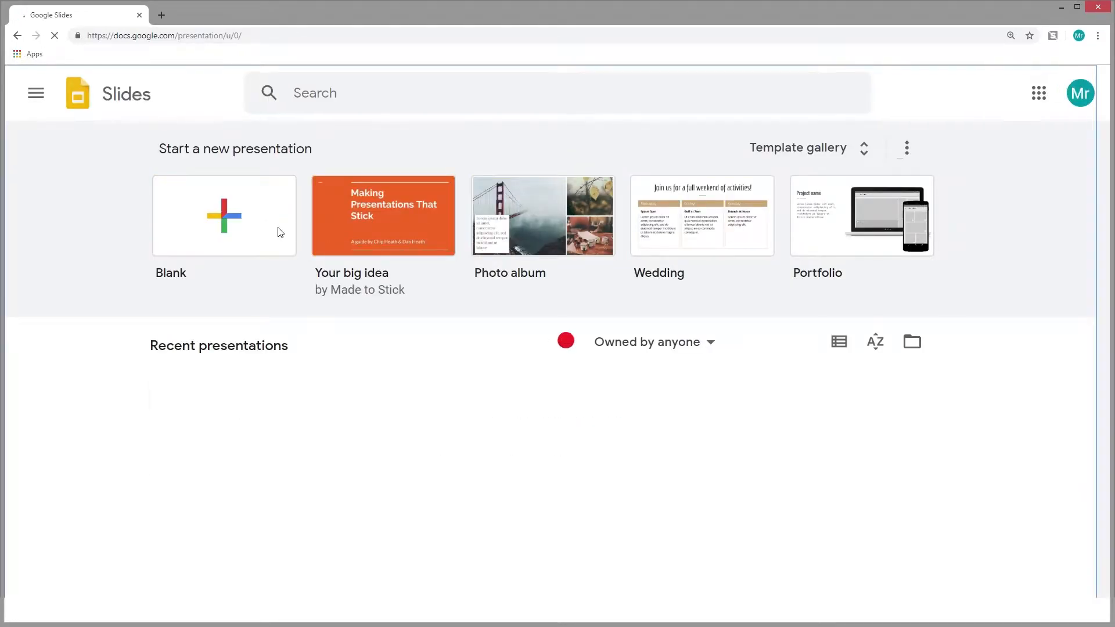
{"action": "left_click", "coordinate": [295, 236]}
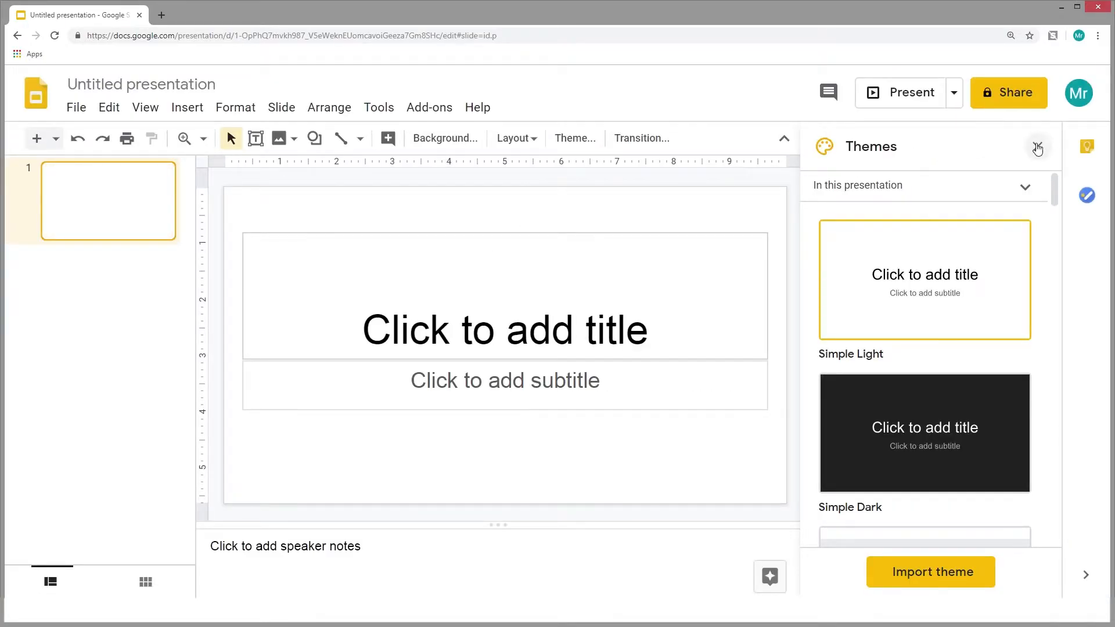
{"action": "left_click", "coordinate": [1037, 147]}
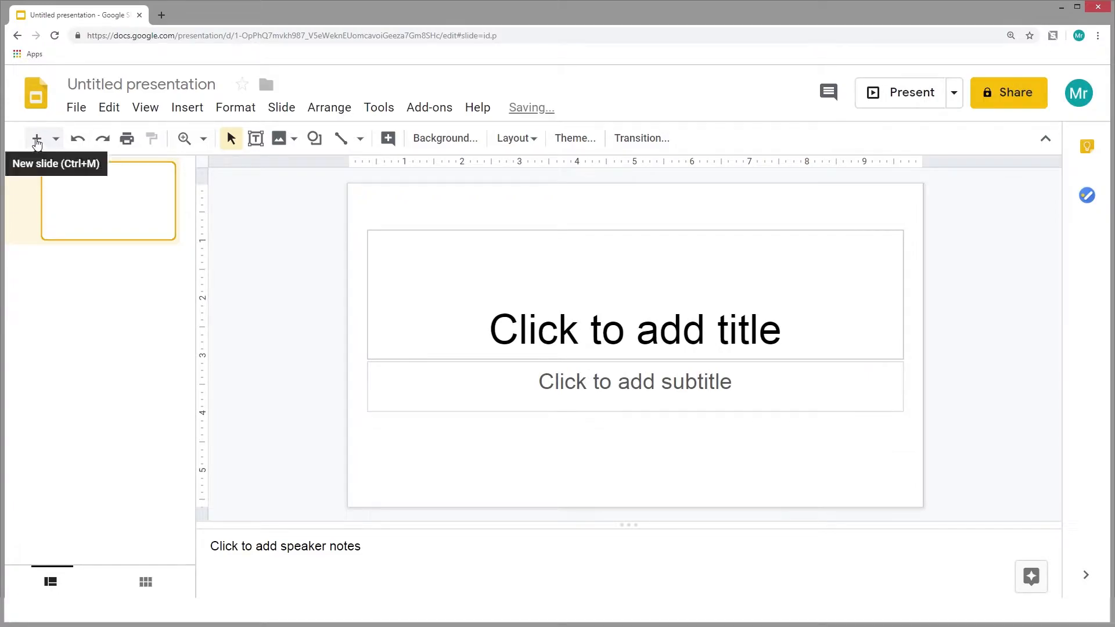
{"action": "left_click", "coordinate": [36, 141]}
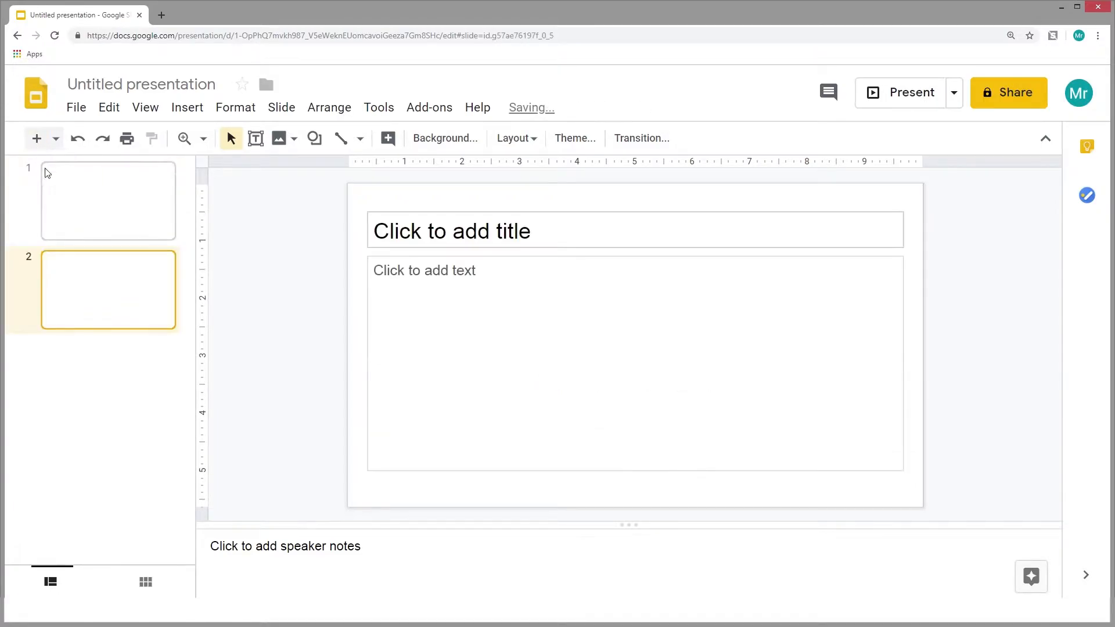
{"action": "left_click", "coordinate": [550, 238]}
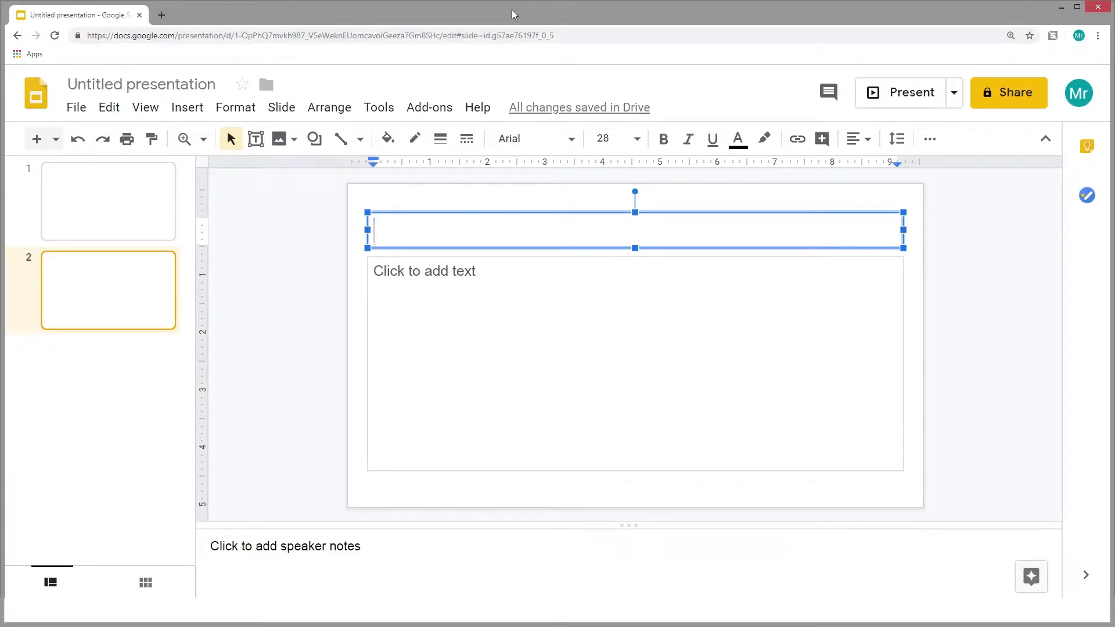
Search Google Images for "dinosaur" in a new browser tab
{"action": "left_click", "coordinate": [161, 15]}
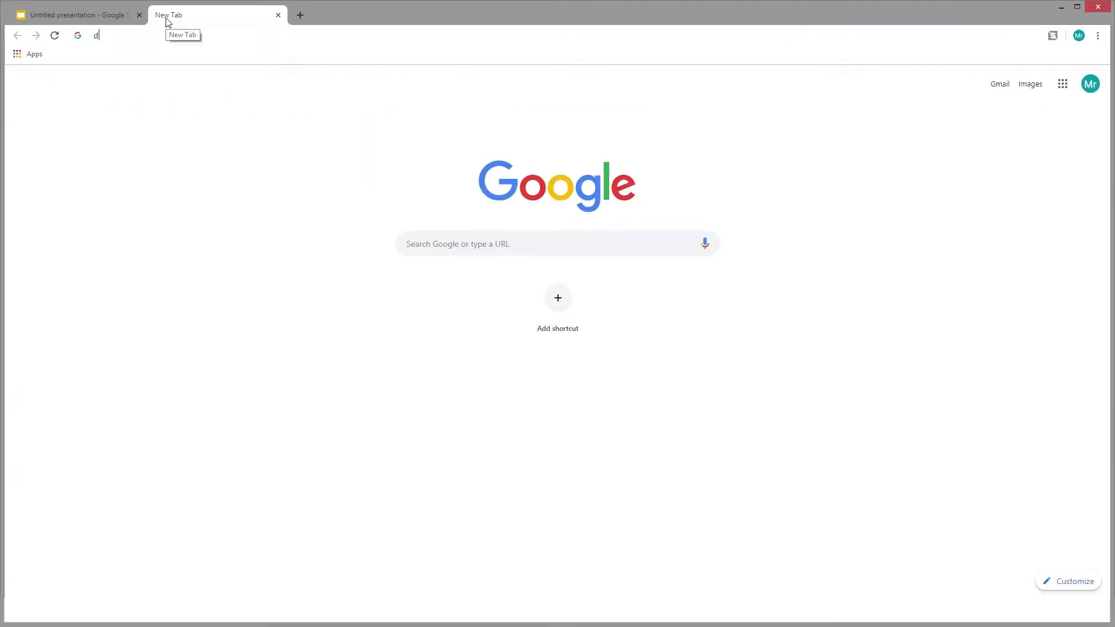
{"action": "type", "text": "dinosaur"}
{"action": "key", "text": "Return"}
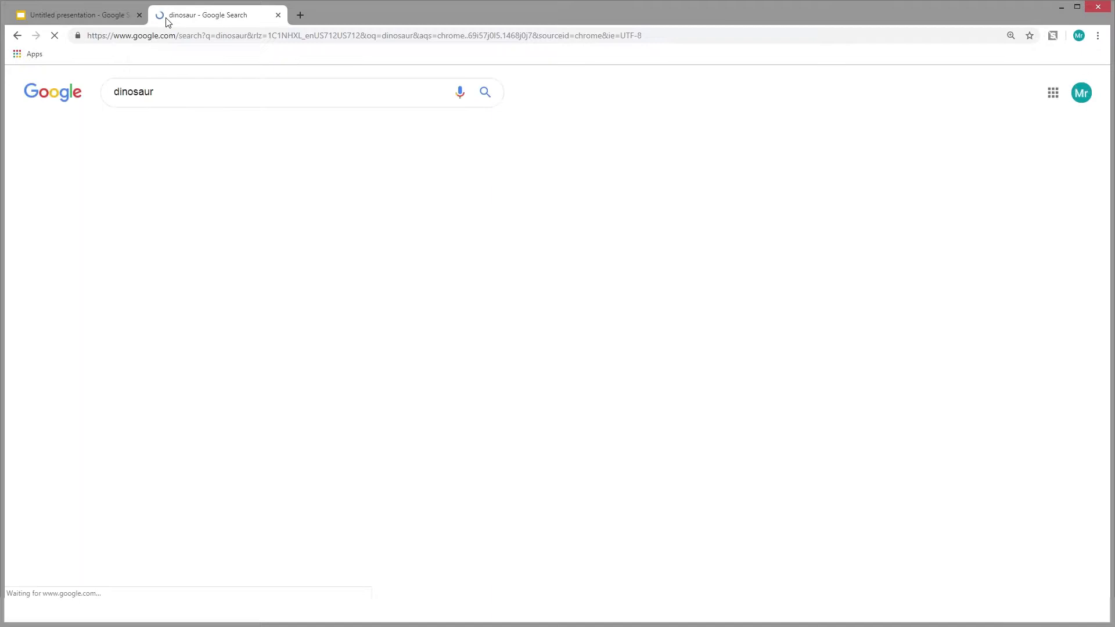
{"action": "left_click", "coordinate": [165, 130]}
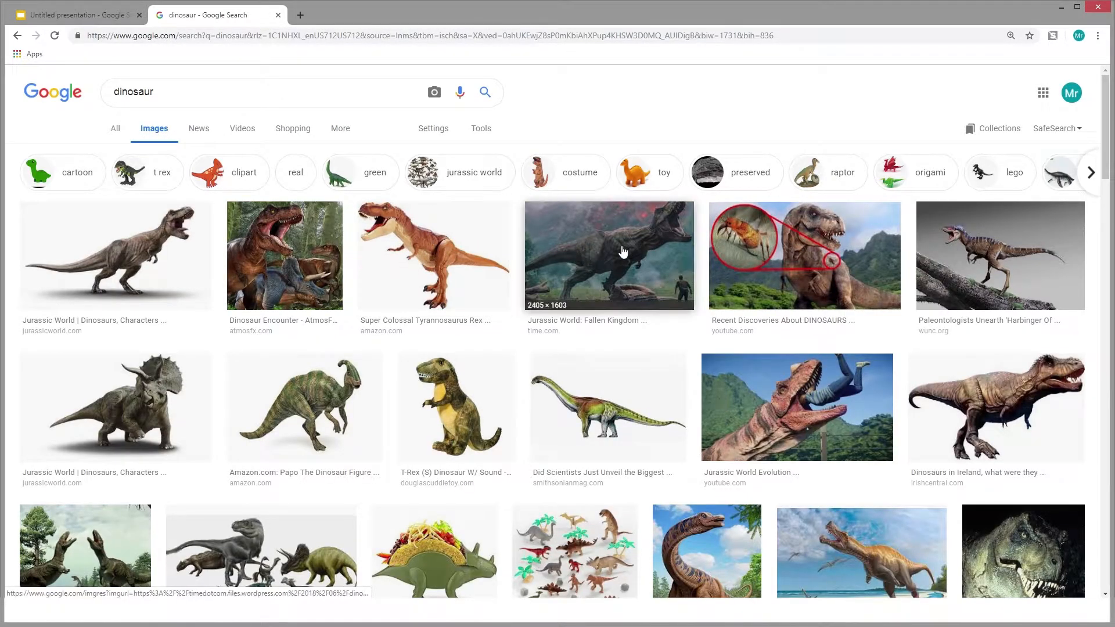
Place the plush T-Rex picture from the image results on slide 2, enlarge it, and move it to the slide's lower-right area
{"action": "left_click_drag", "start_coordinate": [141, 257], "coordinate": [119, 232]}
{"action": "left_click_drag", "start_coordinate": [459, 410], "coordinate": [573, 360]}
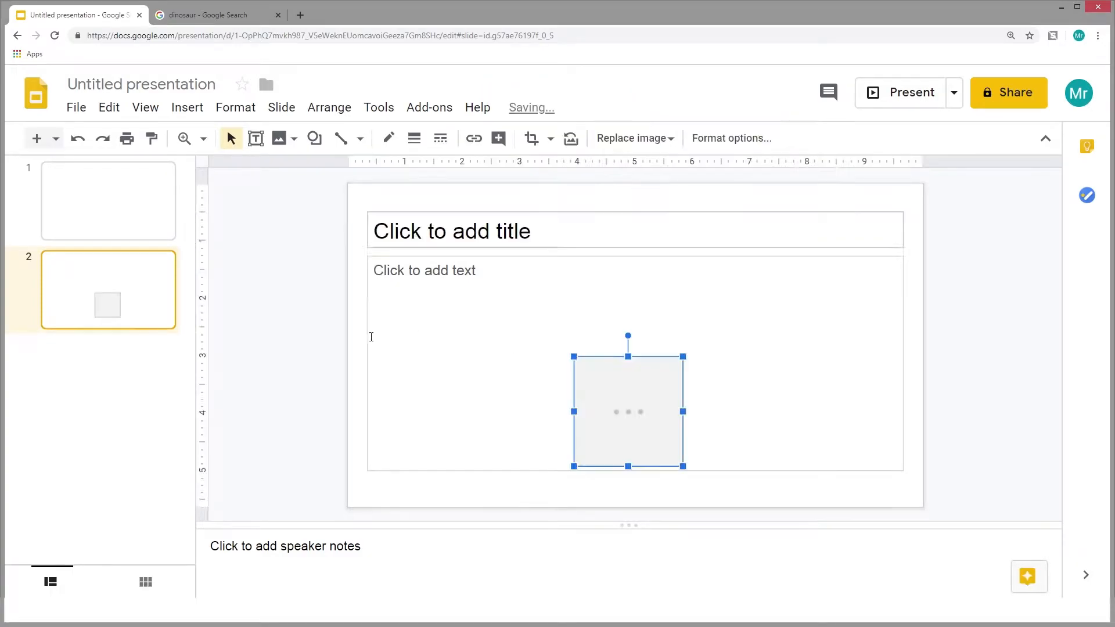
{"action": "left_click_drag", "start_coordinate": [685, 356], "coordinate": [736, 304]}
{"action": "left_click_drag", "start_coordinate": [636, 405], "coordinate": [792, 422]}
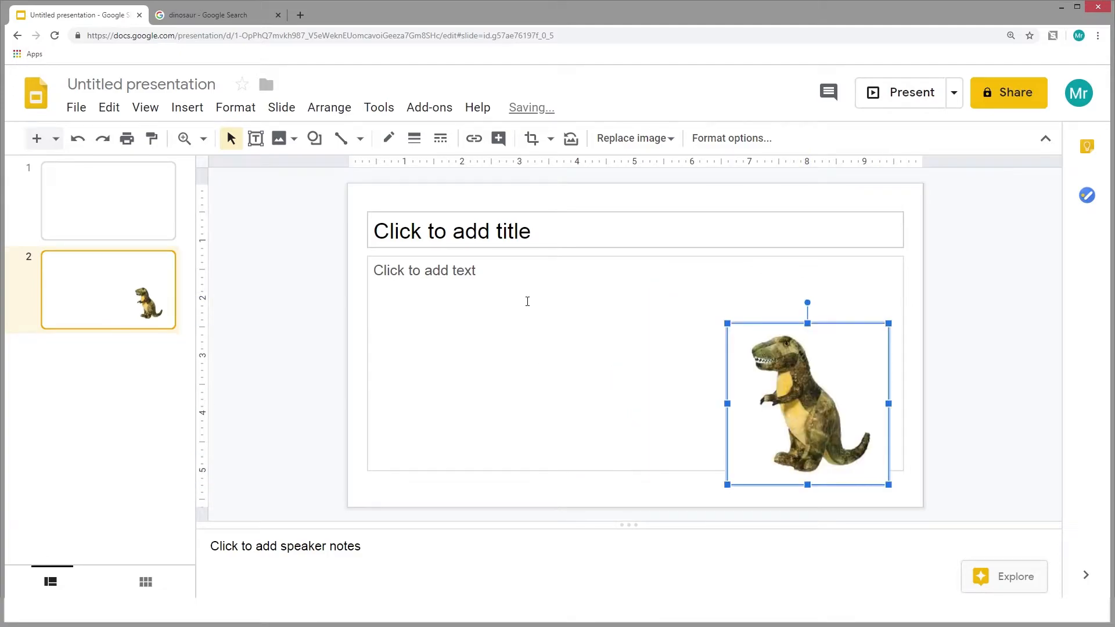
Narrow slide 2's body text box to clear the dinosaur picture and enter "Roar! I am a TRex!" in it
{"action": "left_click", "coordinate": [767, 256]}
{"action": "left_click_drag", "start_coordinate": [900, 360], "coordinate": [655, 366]}
{"action": "left_click", "coordinate": [472, 281]}
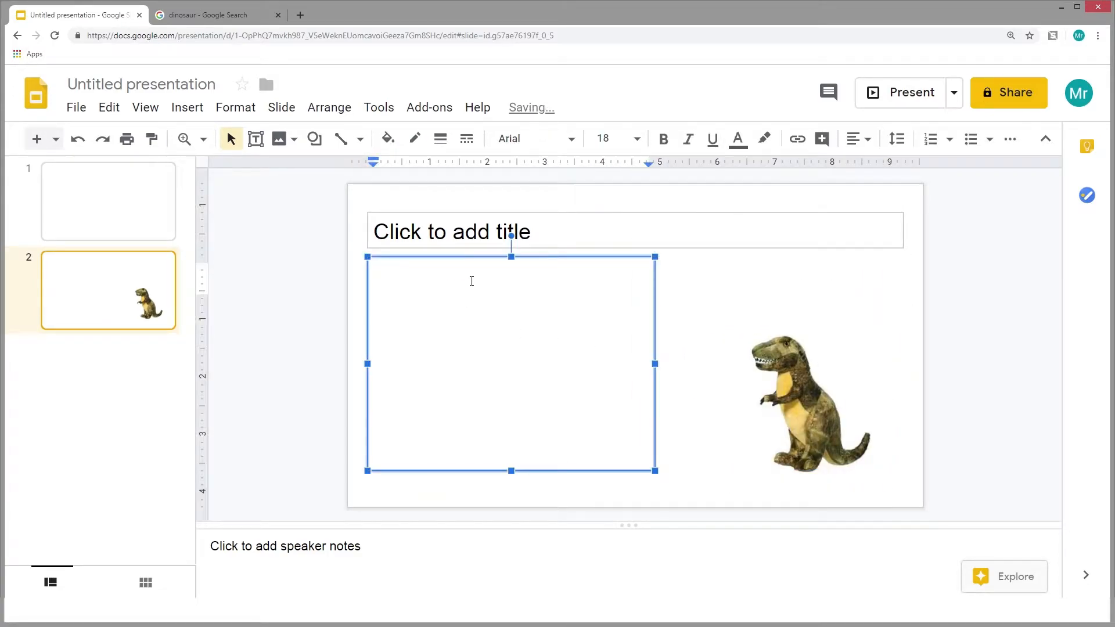
{"action": "type", "text": "Roar! I am a TR"}
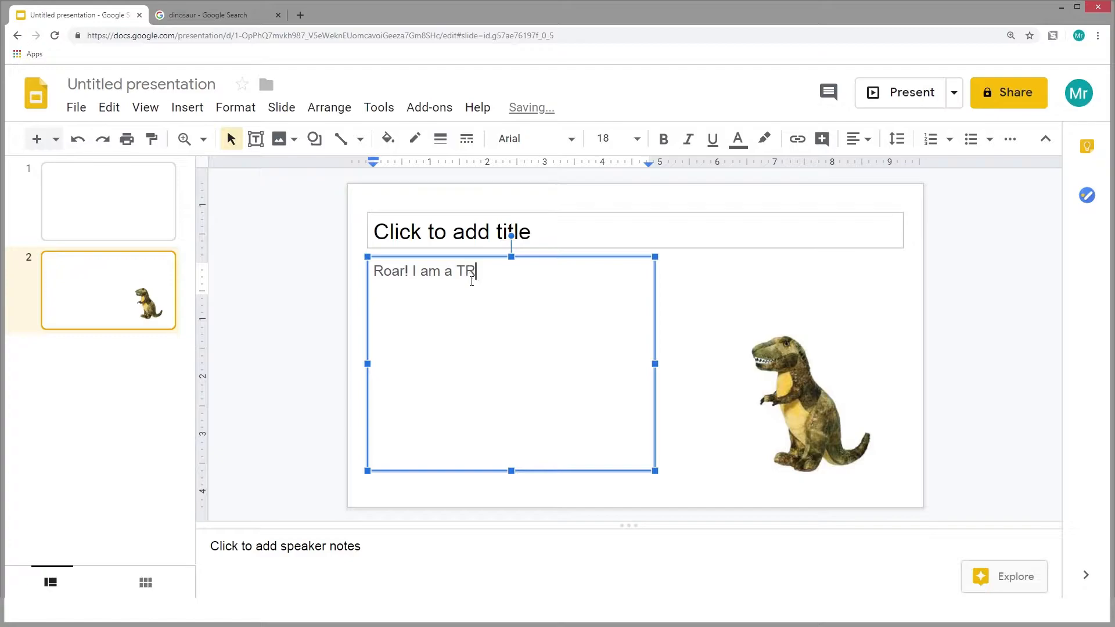
{"action": "type", "text": "es!"}
{"action": "left_click", "coordinate": [921, 327]}
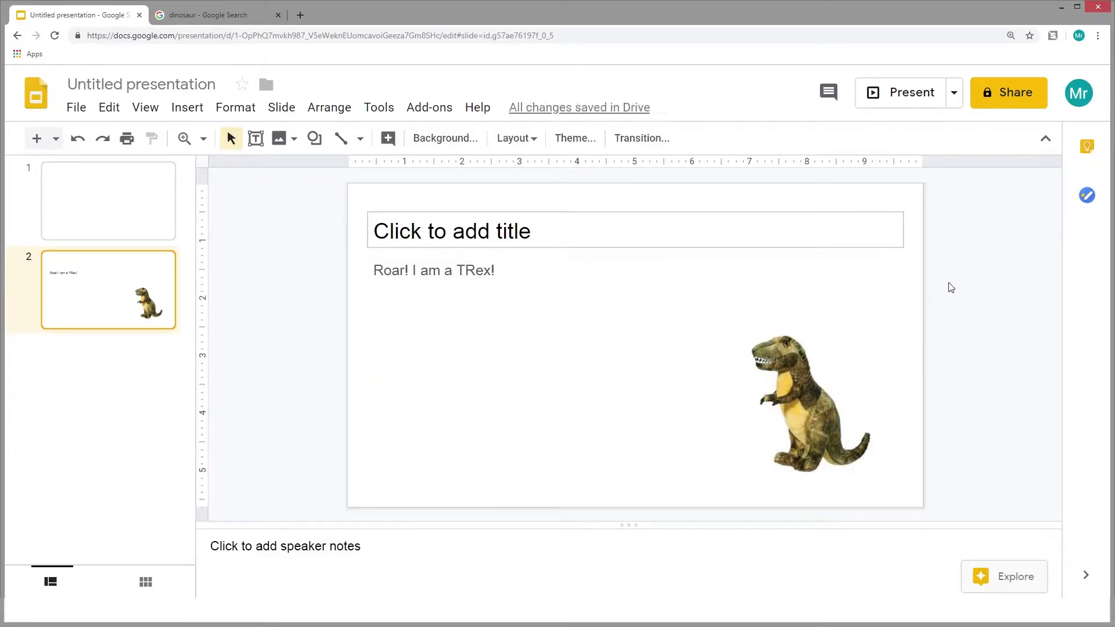
Close the browser tab with the dinosaur image search
{"action": "left_click", "coordinate": [226, 18]}
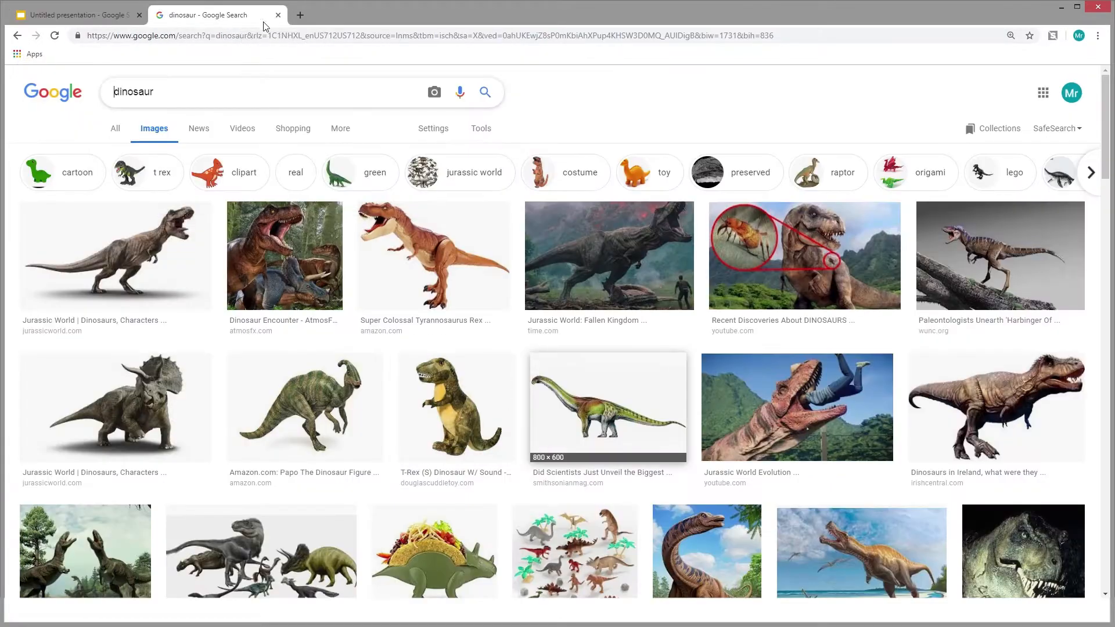
{"action": "left_click", "coordinate": [343, 35]}
{"action": "left_click", "coordinate": [278, 15]}
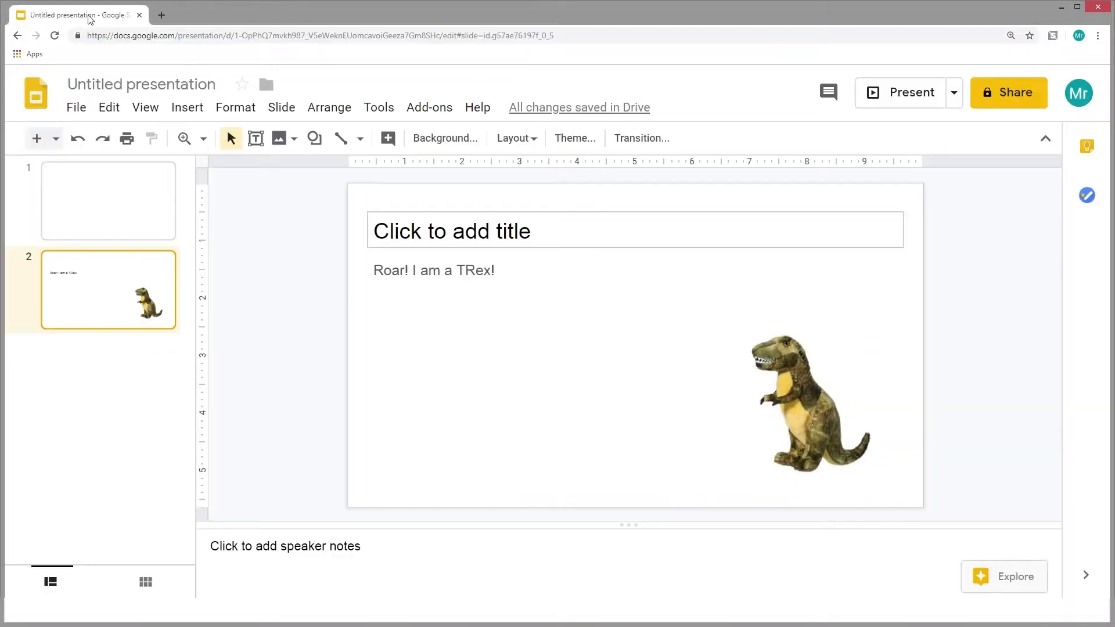
Open storyjumper.com in a new browser tab
{"action": "left_click", "coordinate": [163, 16]}
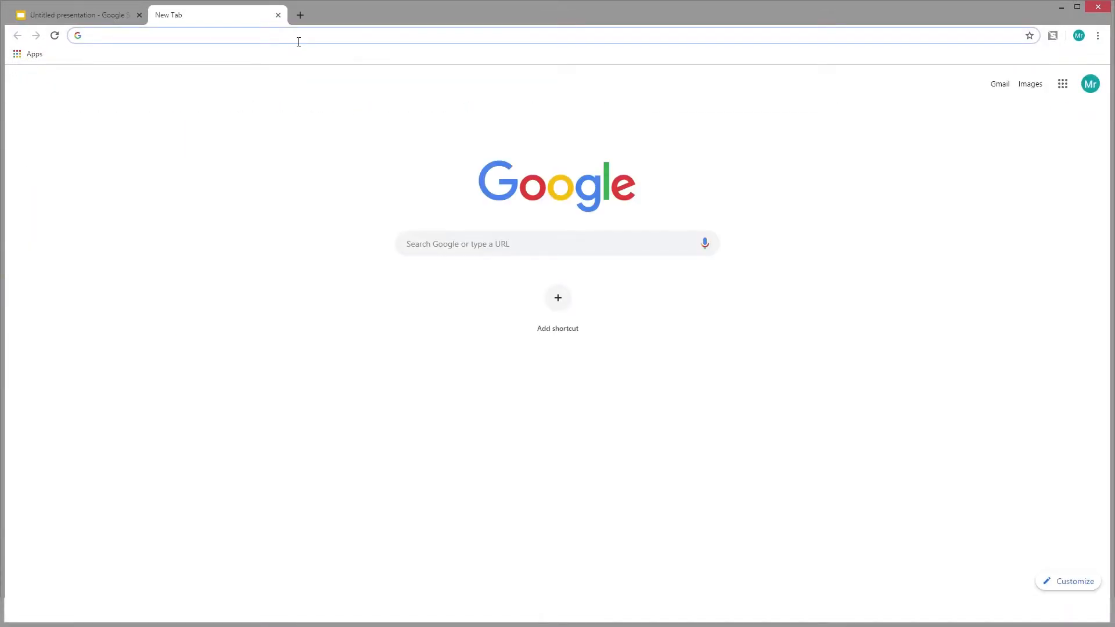
{"action": "type", "text": "sto"}
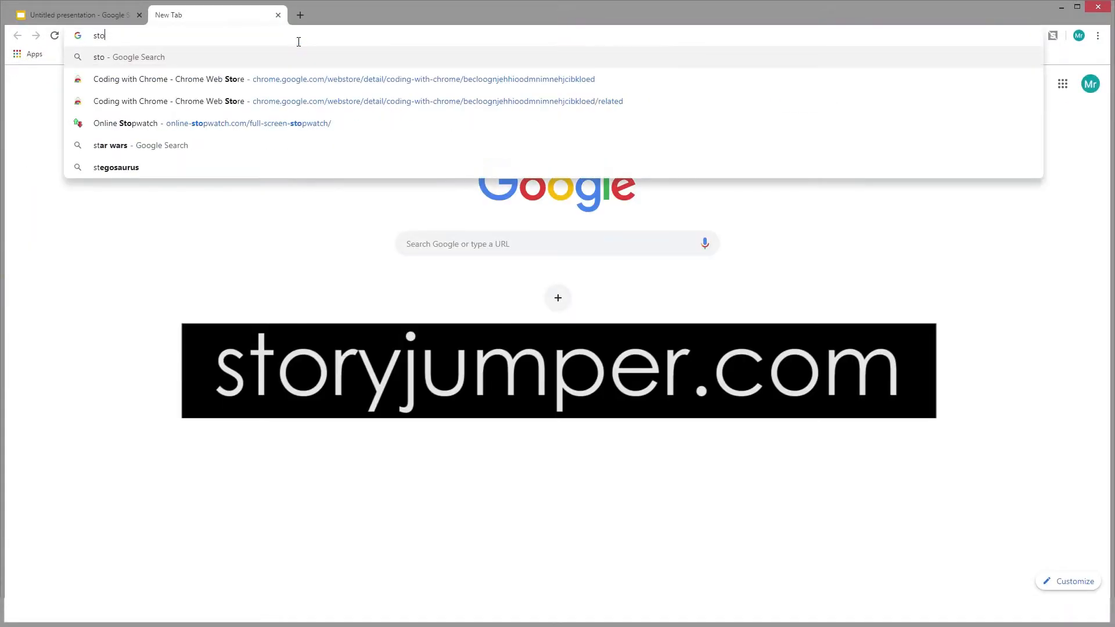
{"action": "type", "text": "ryjumper.com"}
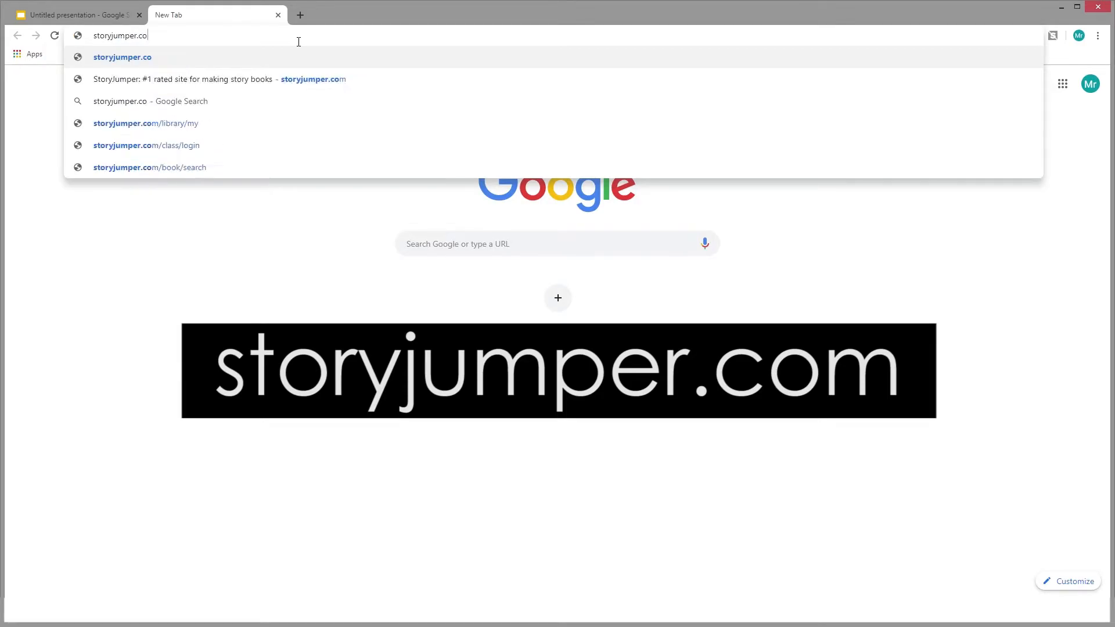
{"action": "key", "text": "Return"}
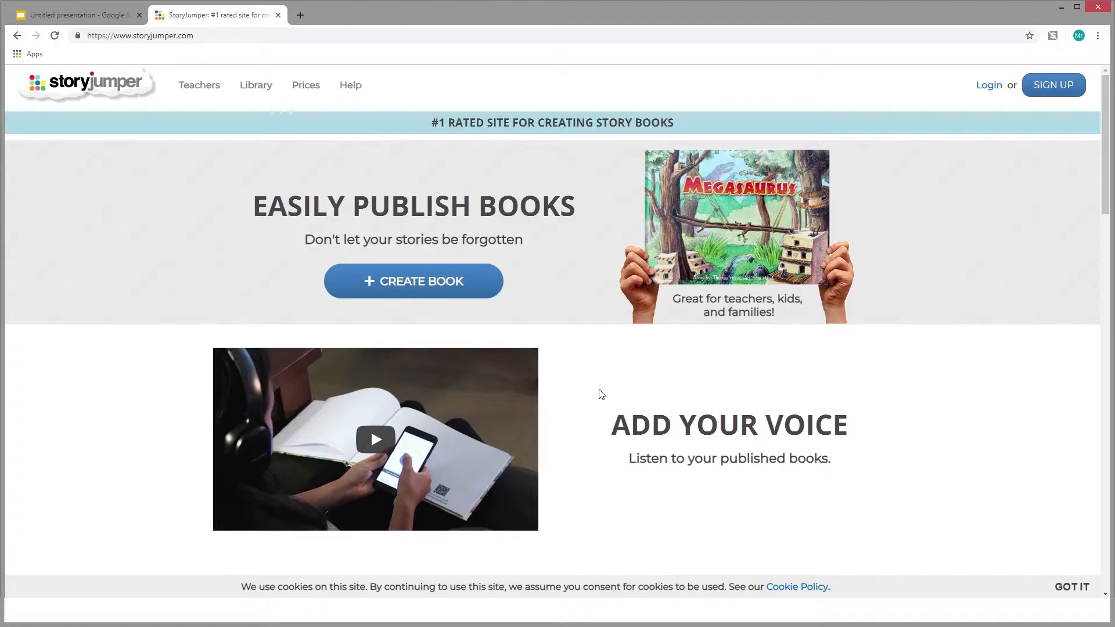
Start signing up for a free StoryJumper account by signing in with the listed Google account
{"action": "scroll", "coordinate": [602, 395], "scroll_direction": "down", "scroll_amount": 2}
{"action": "scroll", "coordinate": [726, 416], "scroll_direction": "up", "scroll_amount": 2}
{"action": "left_click", "coordinate": [1054, 85]}
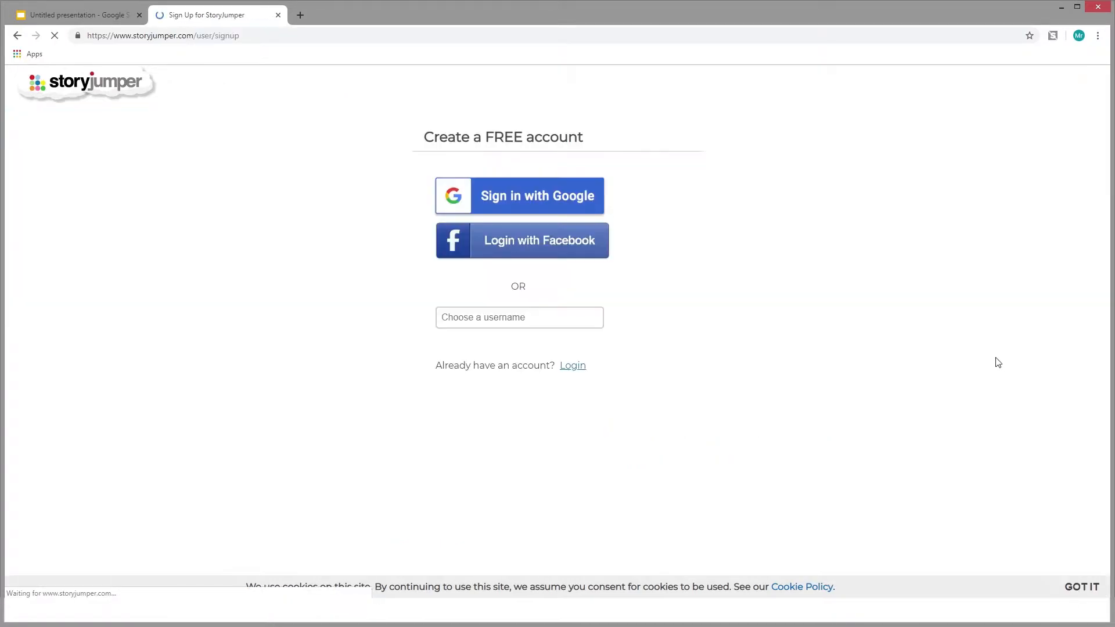
{"action": "left_click", "coordinate": [555, 197]}
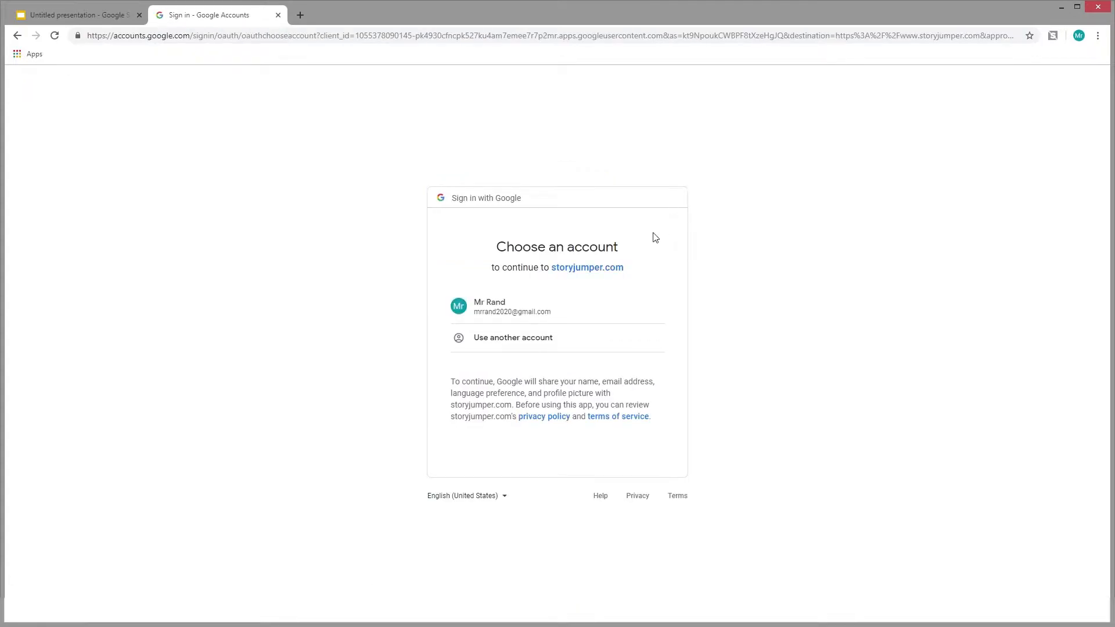
{"action": "left_click", "coordinate": [504, 310]}
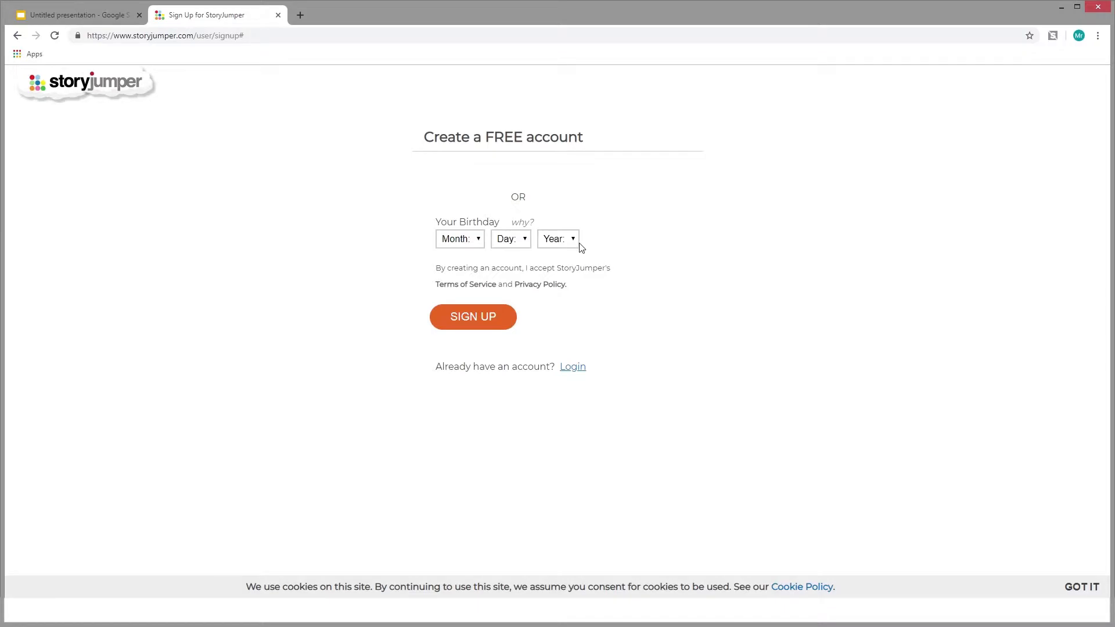
Enter the month, day and year of birth in the birthday fields of the sign-up form
{"action": "mouse_move", "coordinate": [523, 228]}
{"action": "left_click", "coordinate": [480, 244]}
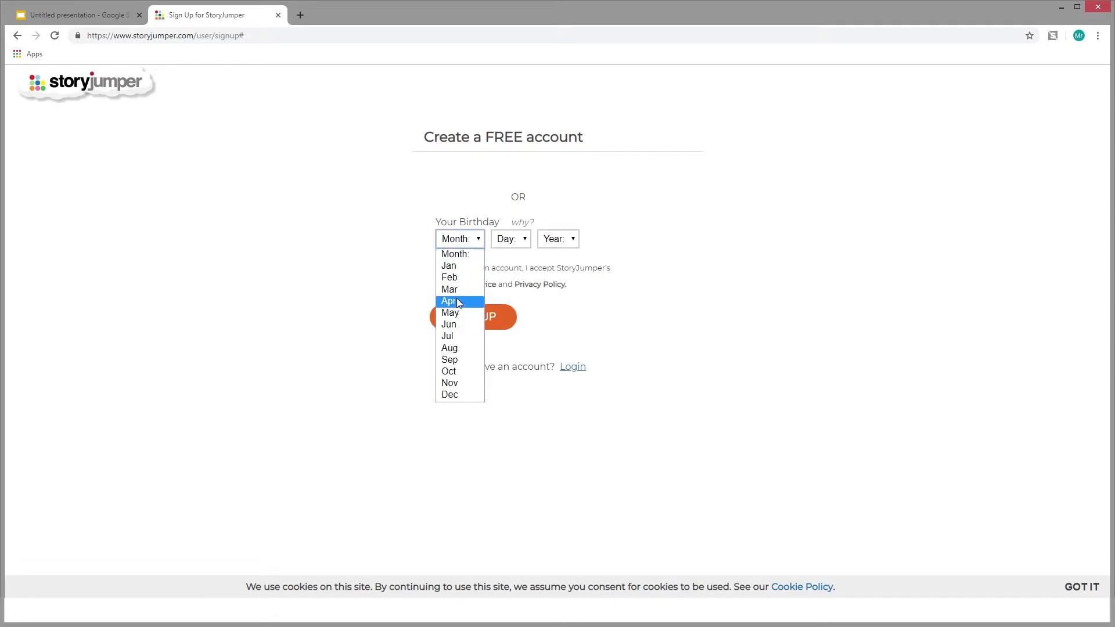
{"action": "left_click", "coordinate": [450, 266]}
{"action": "left_click", "coordinate": [526, 240]}
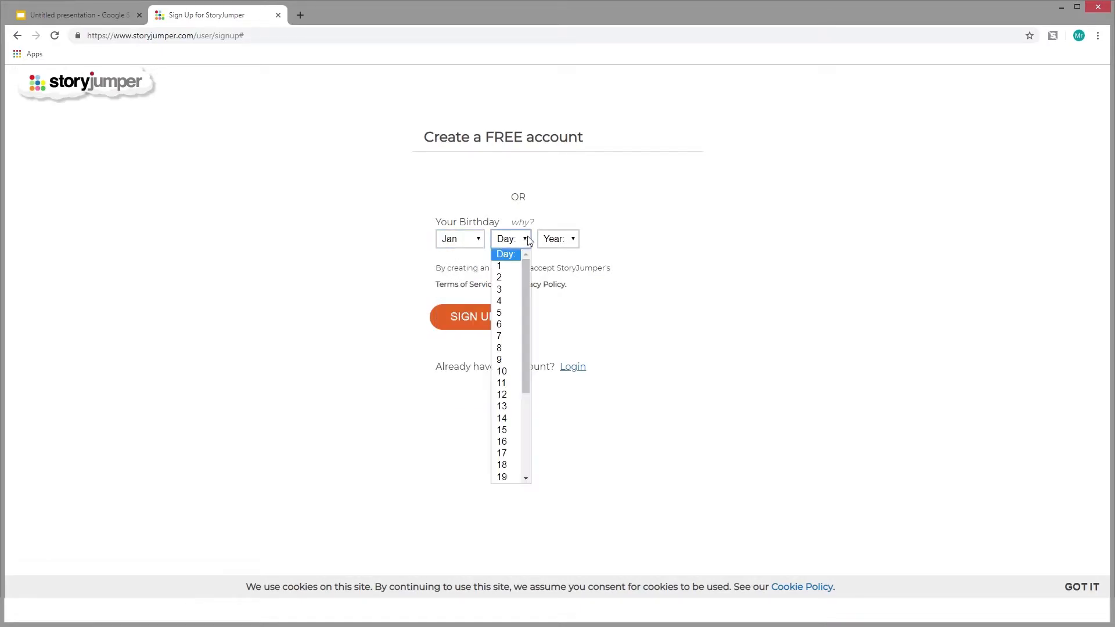
{"action": "left_click", "coordinate": [501, 266]}
{"action": "left_click", "coordinate": [575, 240]}
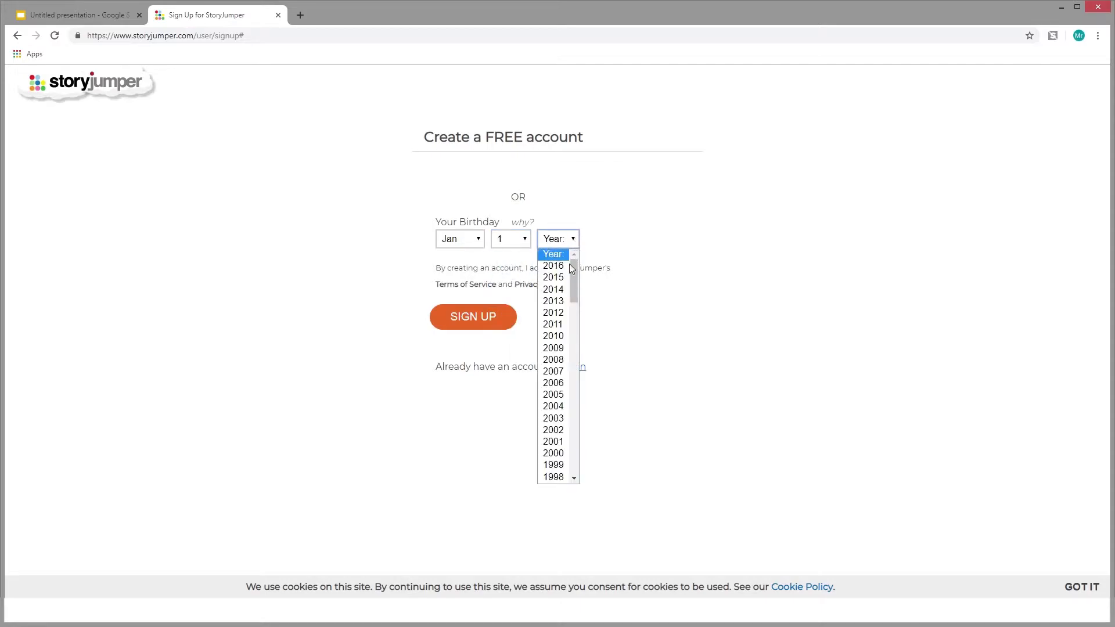
{"action": "left_click_drag", "start_coordinate": [574, 284], "coordinate": [576, 305]}
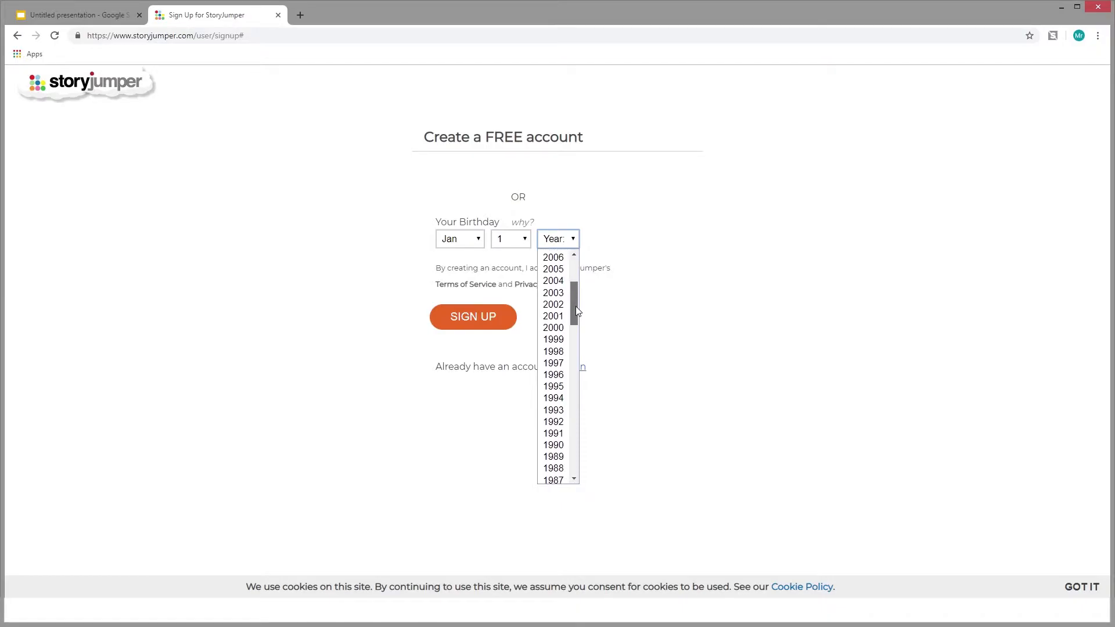
{"action": "left_click", "coordinate": [558, 327]}
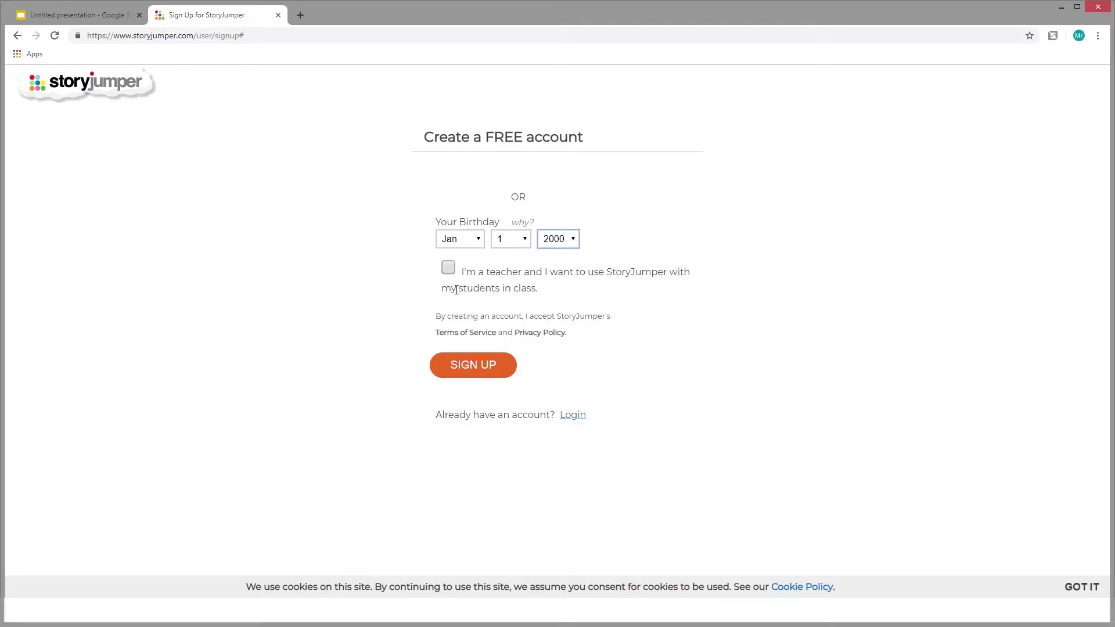
Try a more recent birth year on the sign-up form, select the parent's e-mail field, and restore the original year
{"action": "left_click", "coordinate": [575, 241]}
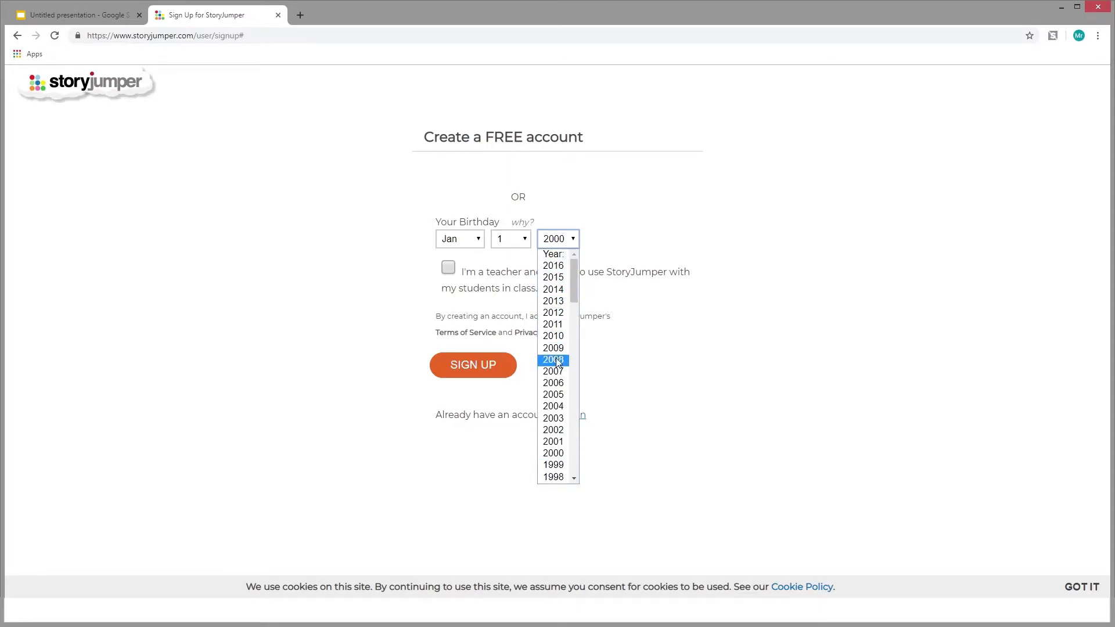
{"action": "left_click", "coordinate": [561, 323]}
{"action": "left_click", "coordinate": [569, 272]}
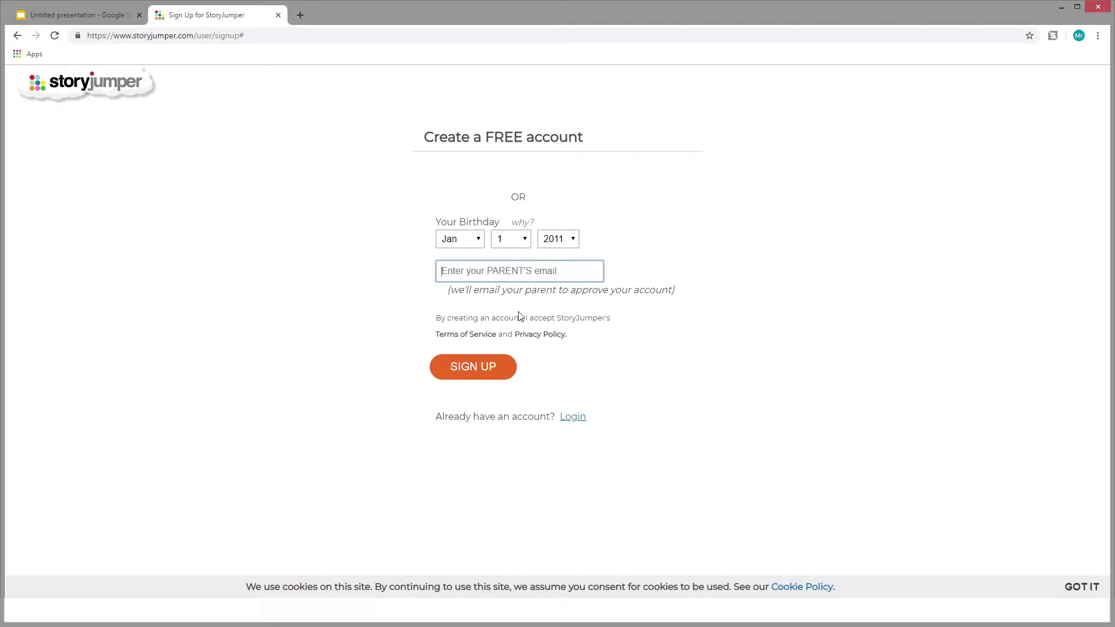
{"action": "left_click", "coordinate": [575, 245]}
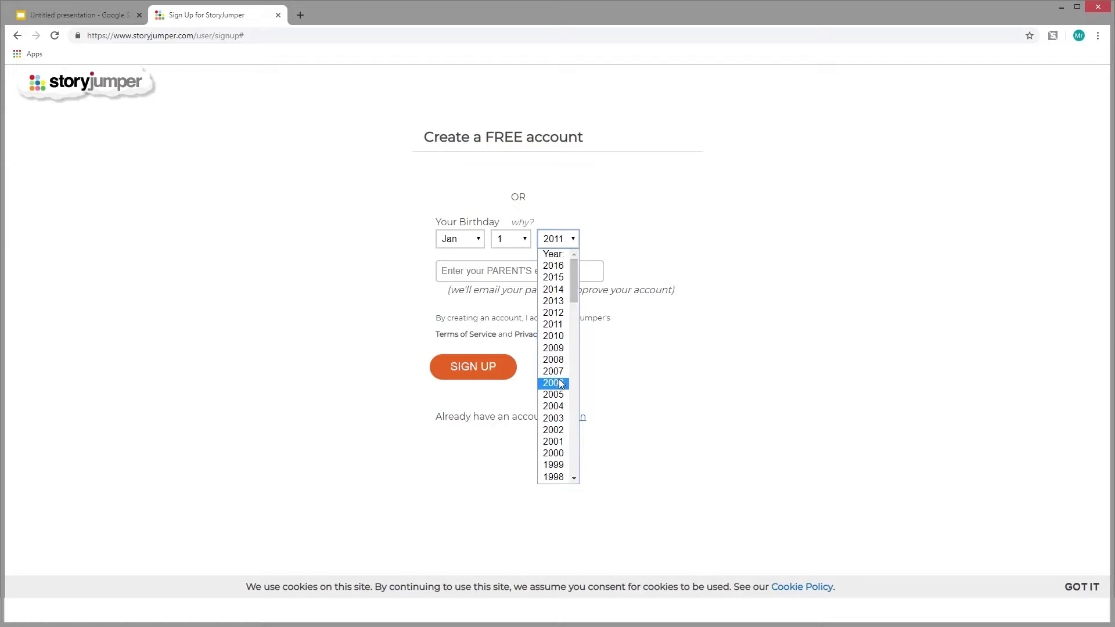
{"action": "left_click", "coordinate": [554, 453]}
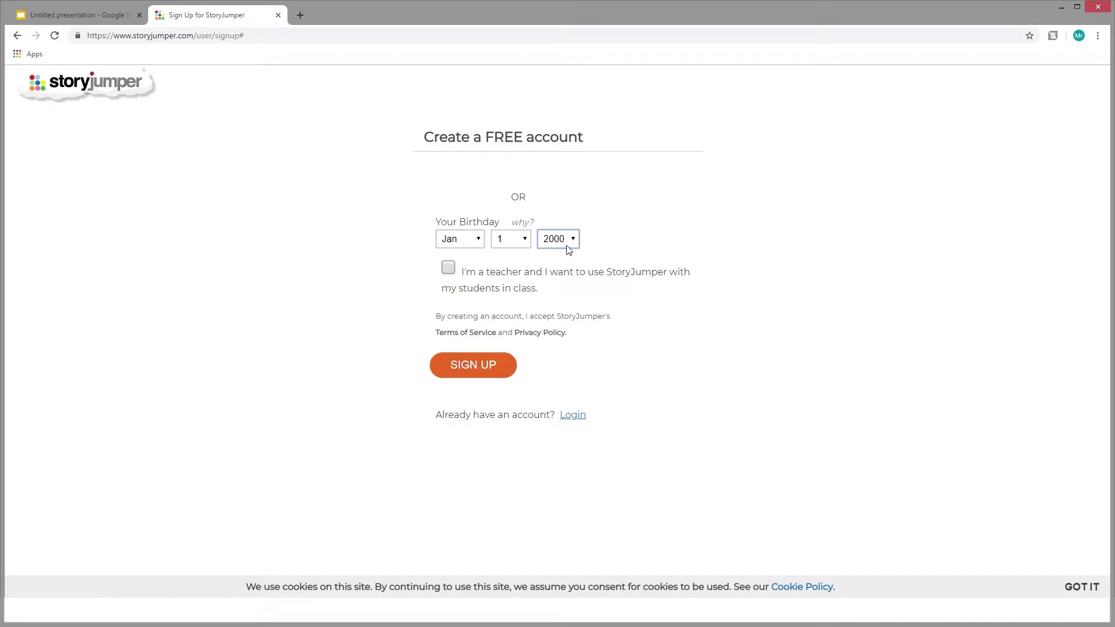
Submit the StoryJumper sign-up form and decline letting a teacher see the books
{"action": "left_click", "coordinate": [478, 365]}
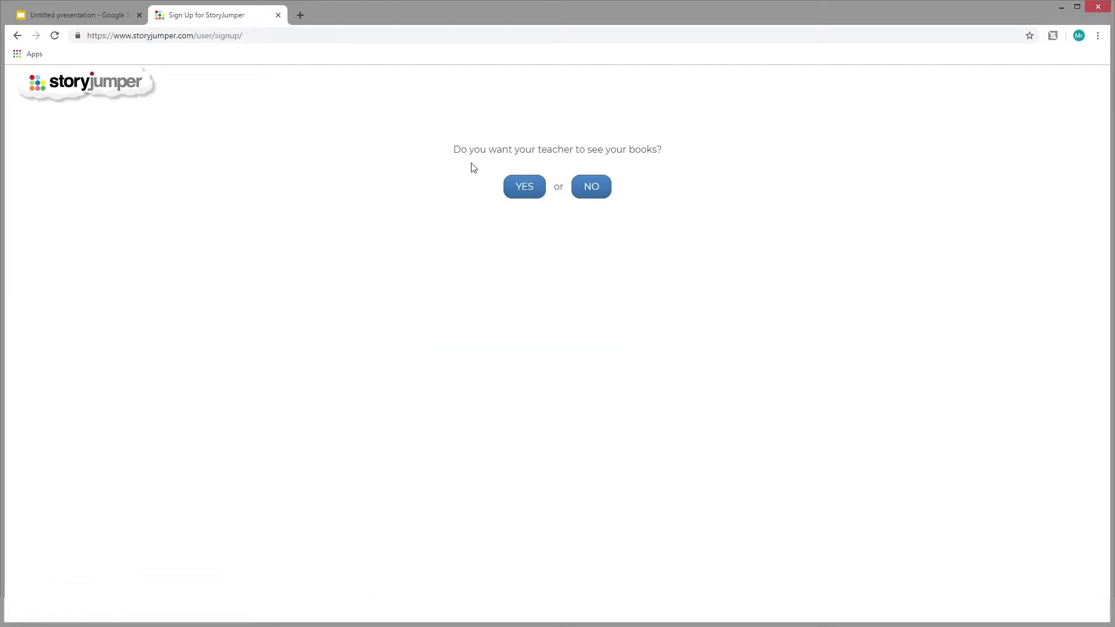
{"action": "left_click", "coordinate": [592, 187]}
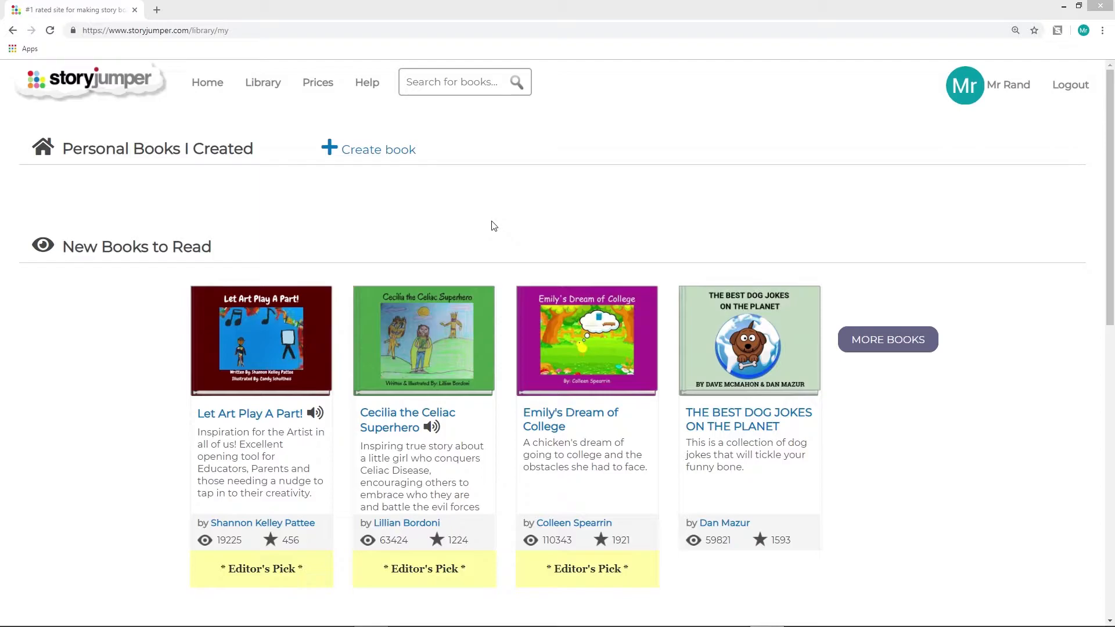
Create a new book of the Blank type and dismiss the how-to video
{"action": "left_click", "coordinate": [376, 158]}
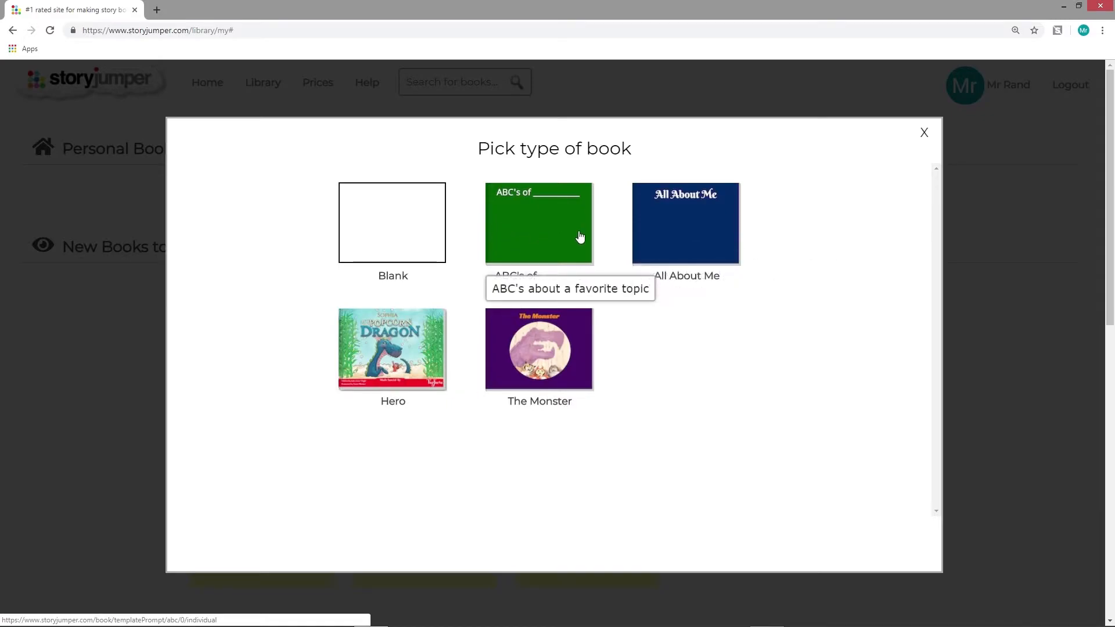
{"action": "left_click", "coordinate": [404, 238]}
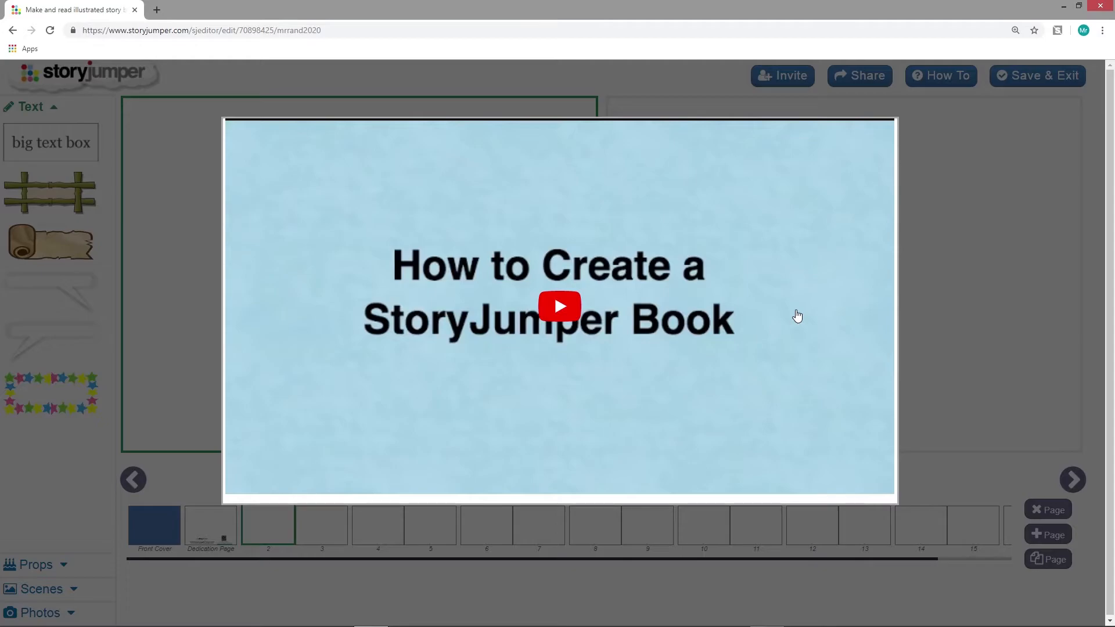
{"action": "left_click", "coordinate": [971, 274]}
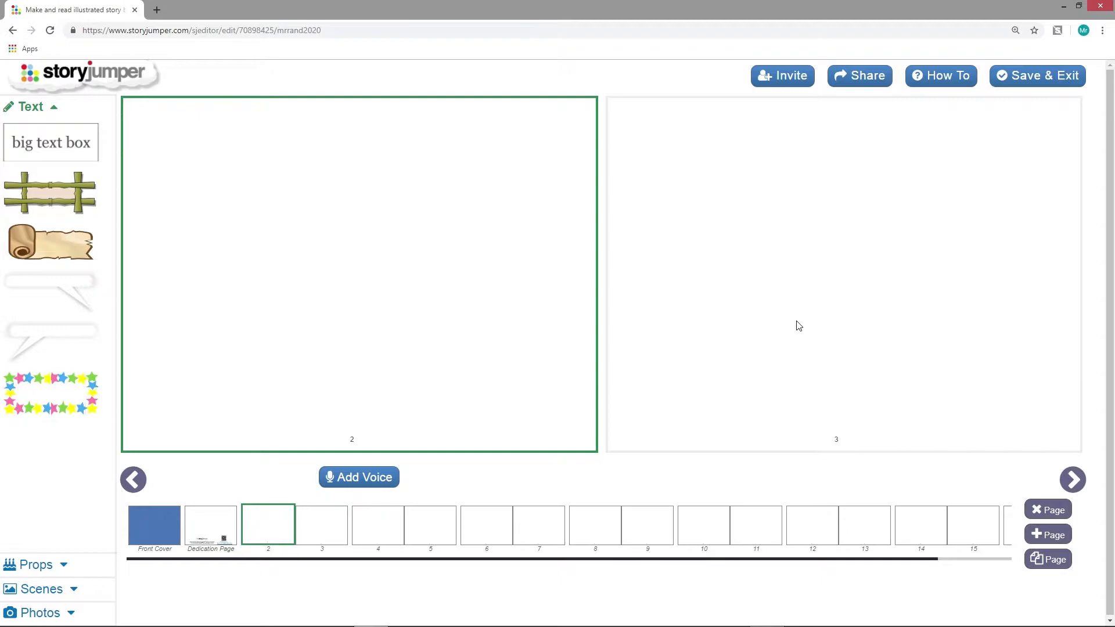
Go to the front cover and enter "Sam the Fish" as the book title
{"action": "left_click", "coordinate": [141, 526]}
{"action": "left_click", "coordinate": [904, 138]}
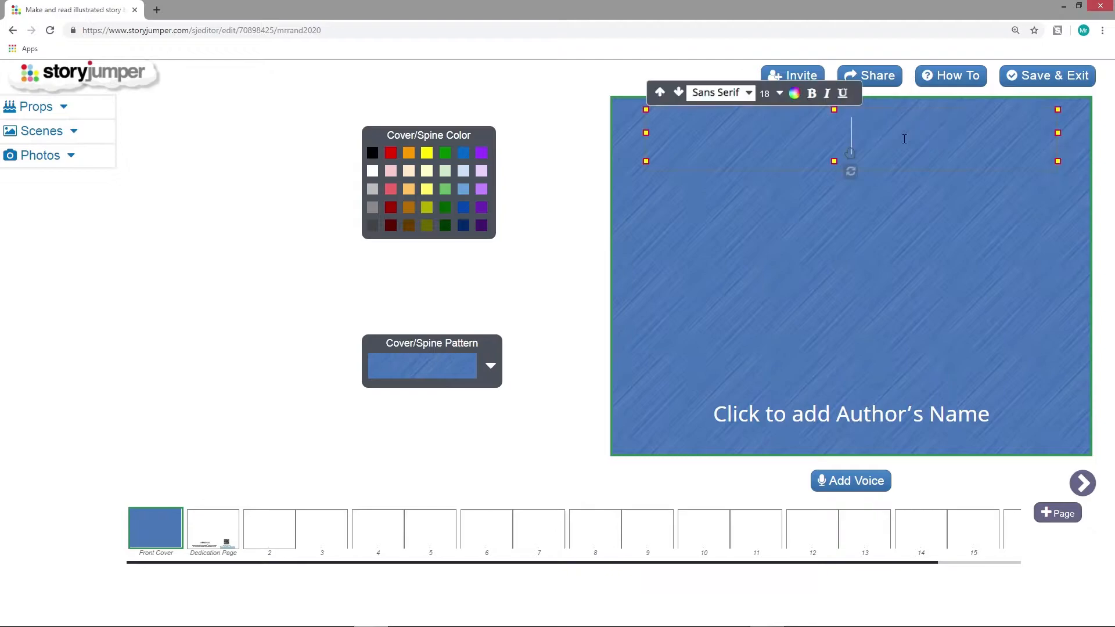
{"action": "type", "text": "Sam the Fish"}
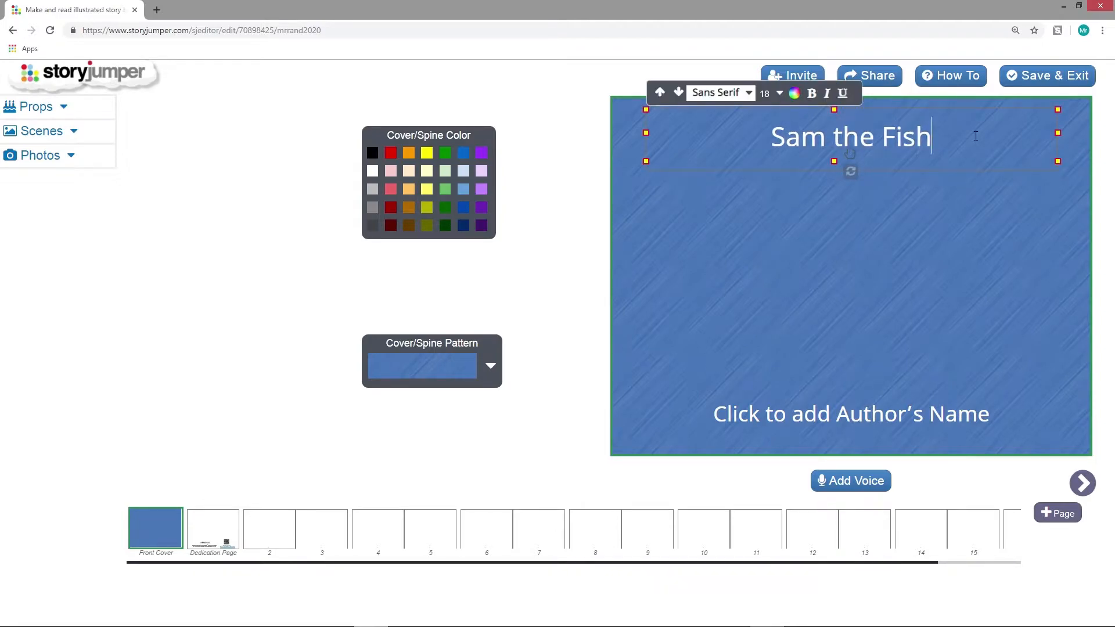
Fill in the front cover's author line with "By:" followed by the author's name
{"action": "left_click", "coordinate": [916, 412]}
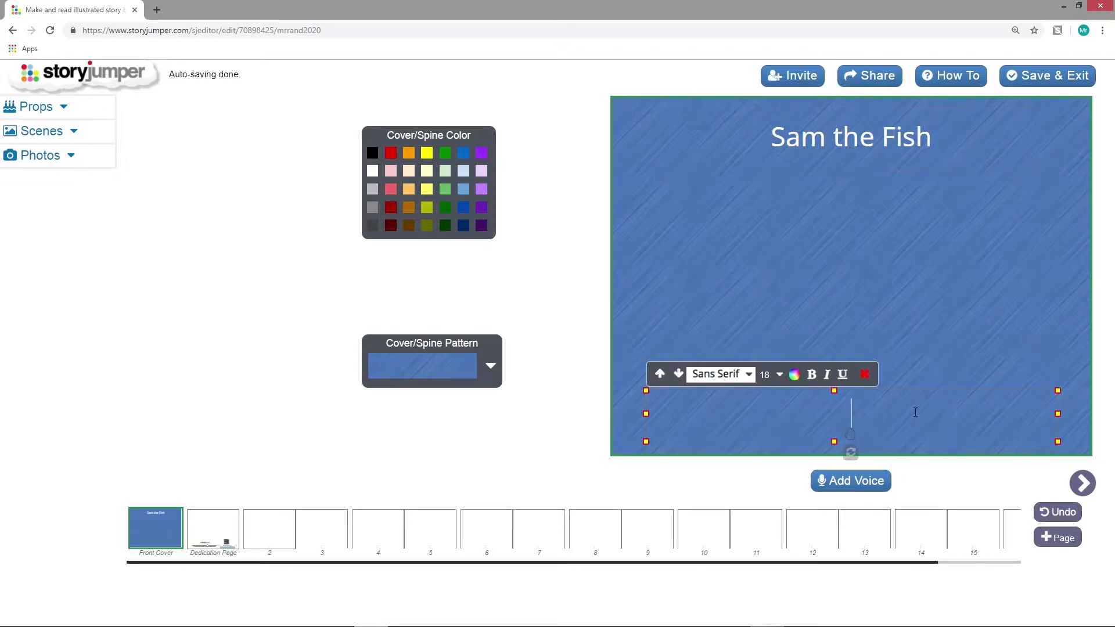
{"action": "type", "text": "By: Mr. Rand"}
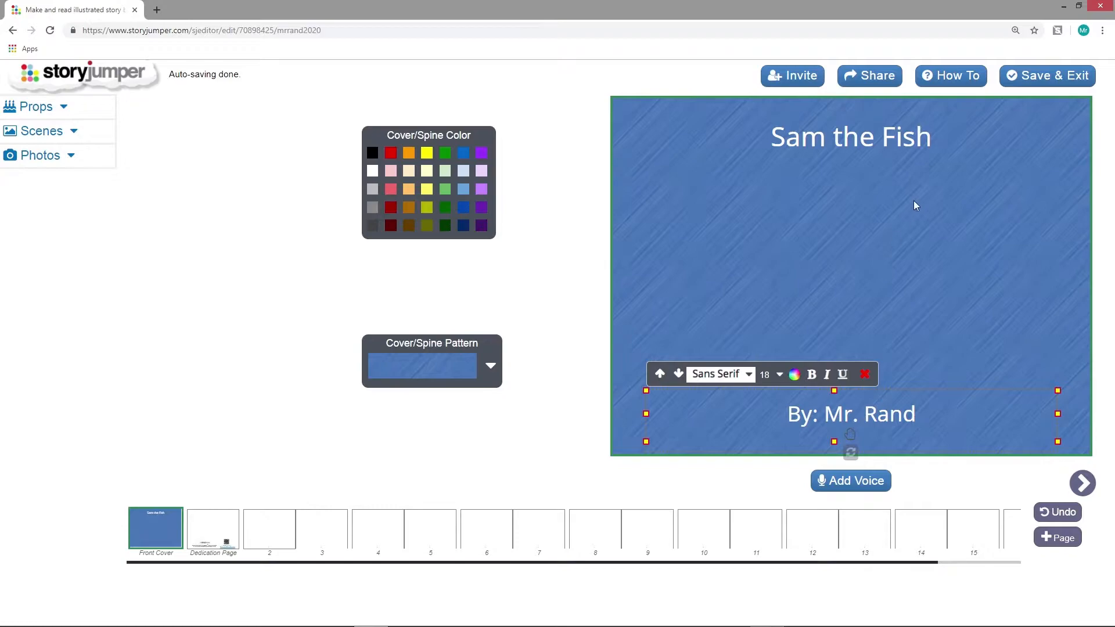
{"action": "left_click", "coordinate": [864, 237]}
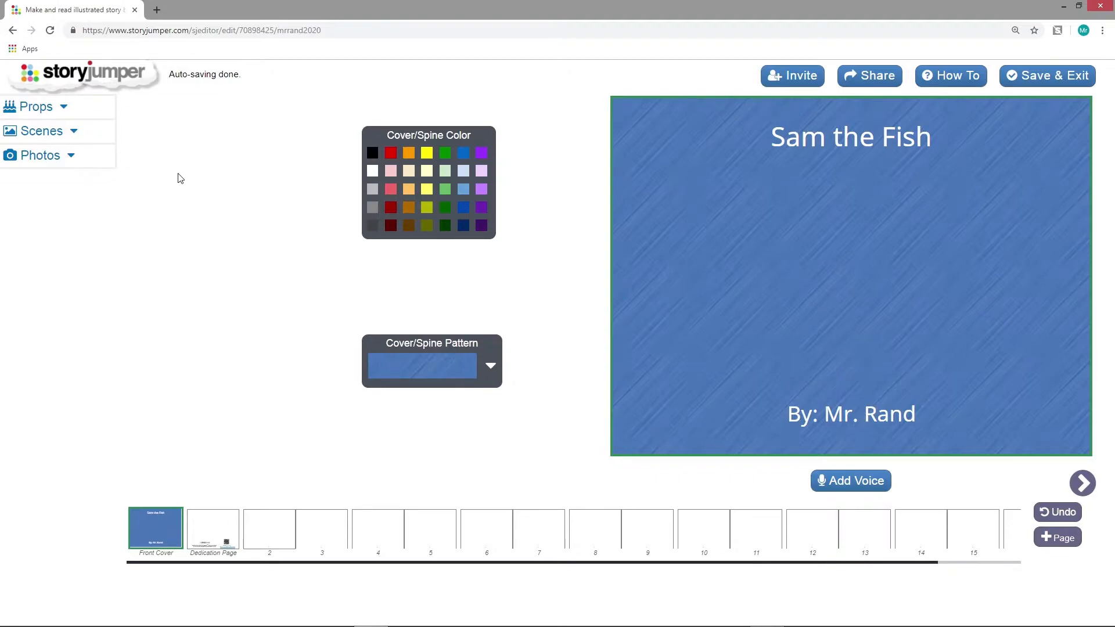
Search the props for "fish" and add the orange, yellow, green and red fish to the book's props
{"action": "left_click", "coordinate": [65, 109]}
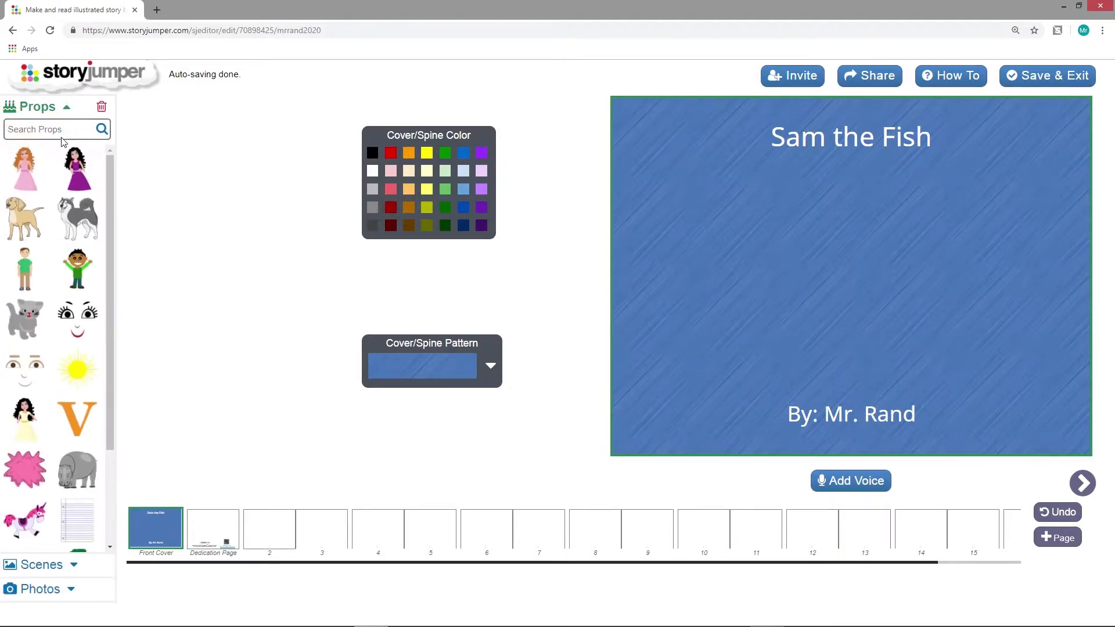
{"action": "left_click", "coordinate": [62, 131]}
{"action": "type", "text": "fish"}
{"action": "key", "text": "Return"}
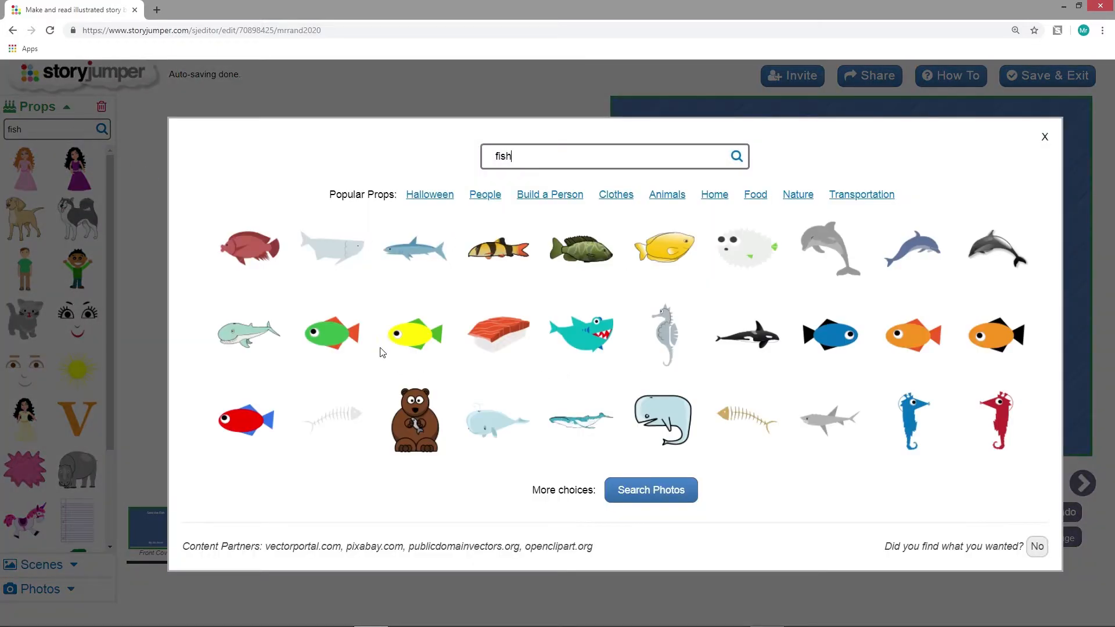
{"action": "left_click", "coordinate": [926, 345]}
{"action": "left_click", "coordinate": [409, 355]}
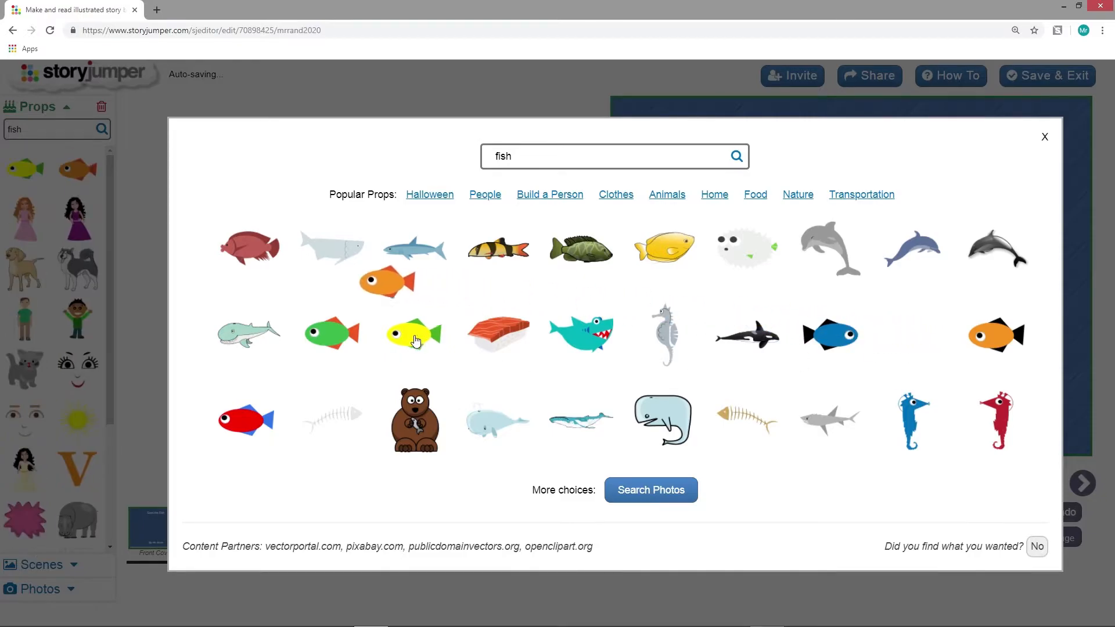
{"action": "left_click", "coordinate": [330, 340]}
{"action": "left_click", "coordinate": [250, 417]}
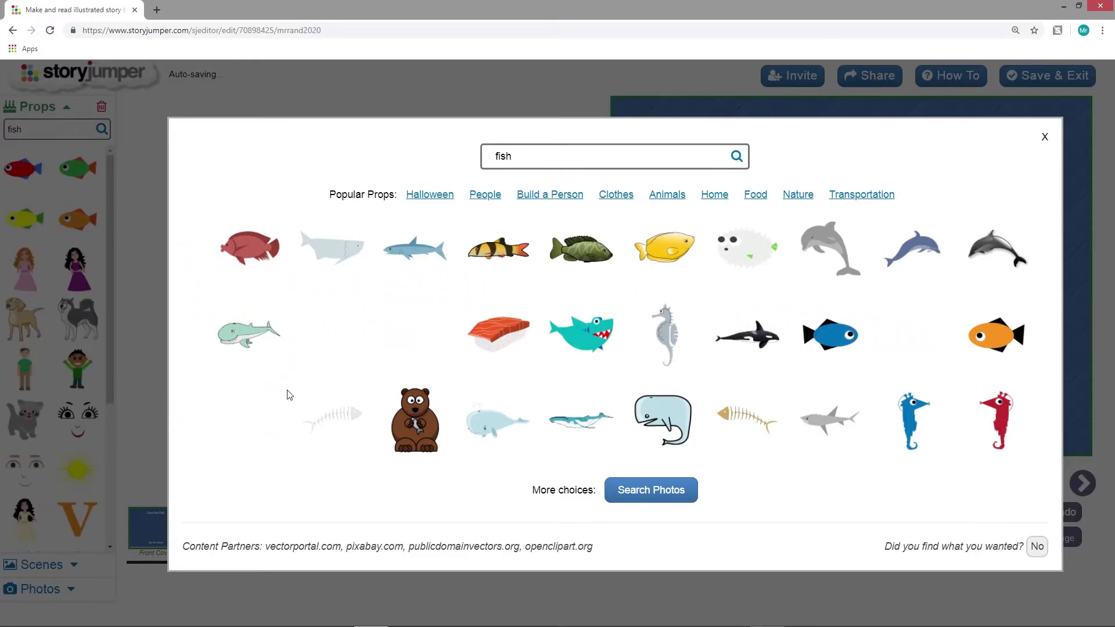
{"action": "key", "text": "Escape"}
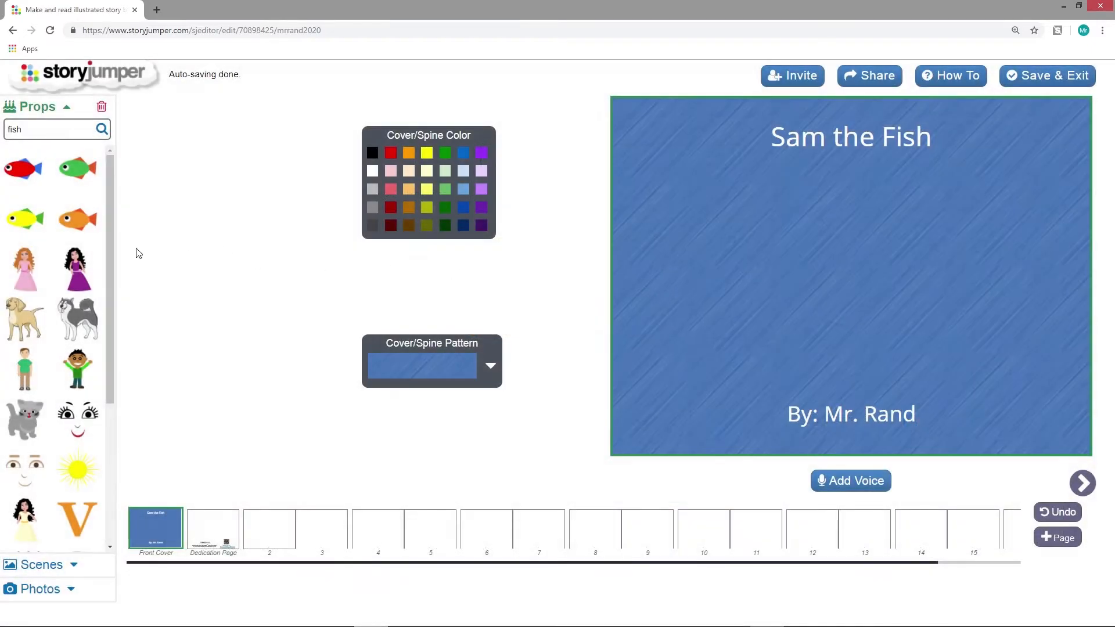
Place the orange fish on the front cover, enlarge it, flip it horizontally and centre it between title and author line
{"action": "left_click", "coordinate": [73, 220]}
{"action": "left_click_drag", "start_coordinate": [633, 111], "coordinate": [926, 334]}
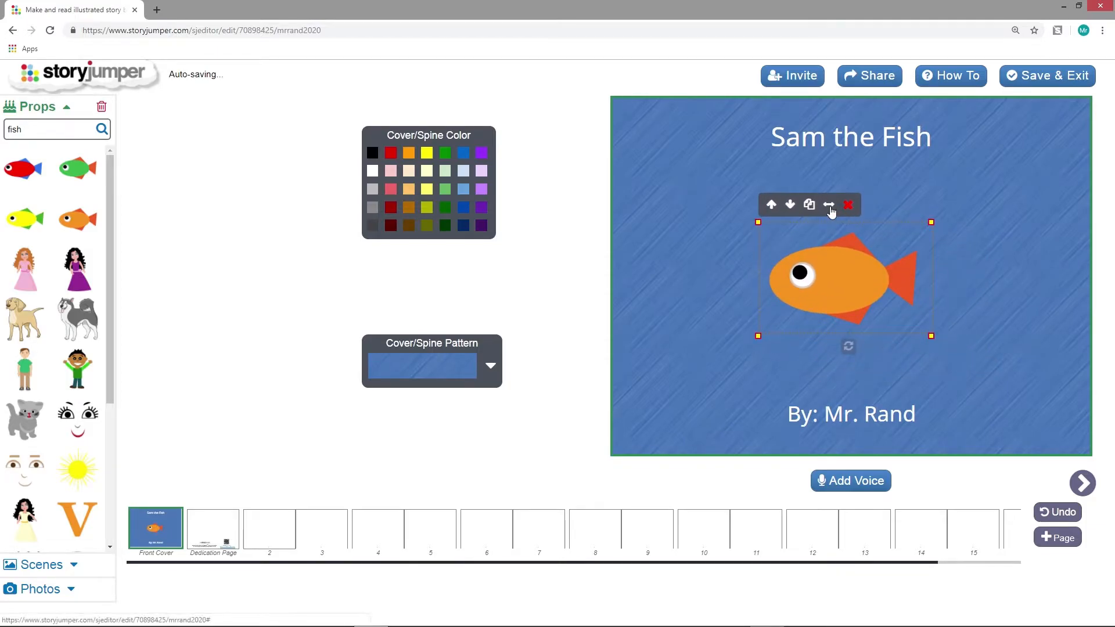
{"action": "left_click", "coordinate": [829, 208]}
{"action": "left_click_drag", "start_coordinate": [858, 265], "coordinate": [865, 266]}
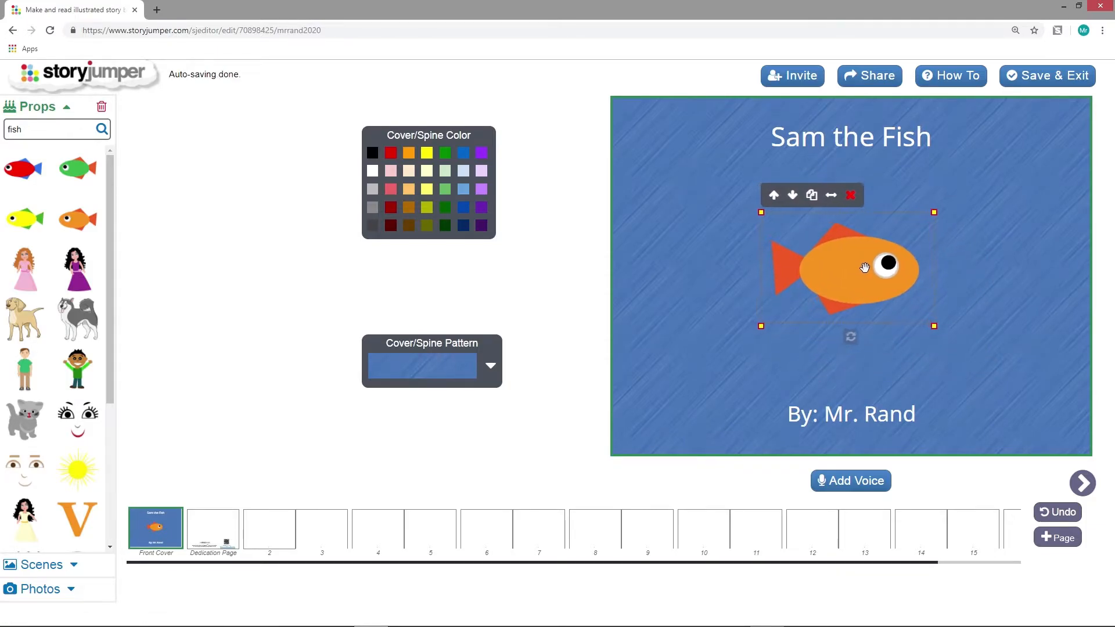
Add a star-bordered text box to page 2 reading "This is Sam. He liked being with his friends."
{"action": "left_click", "coordinate": [278, 533]}
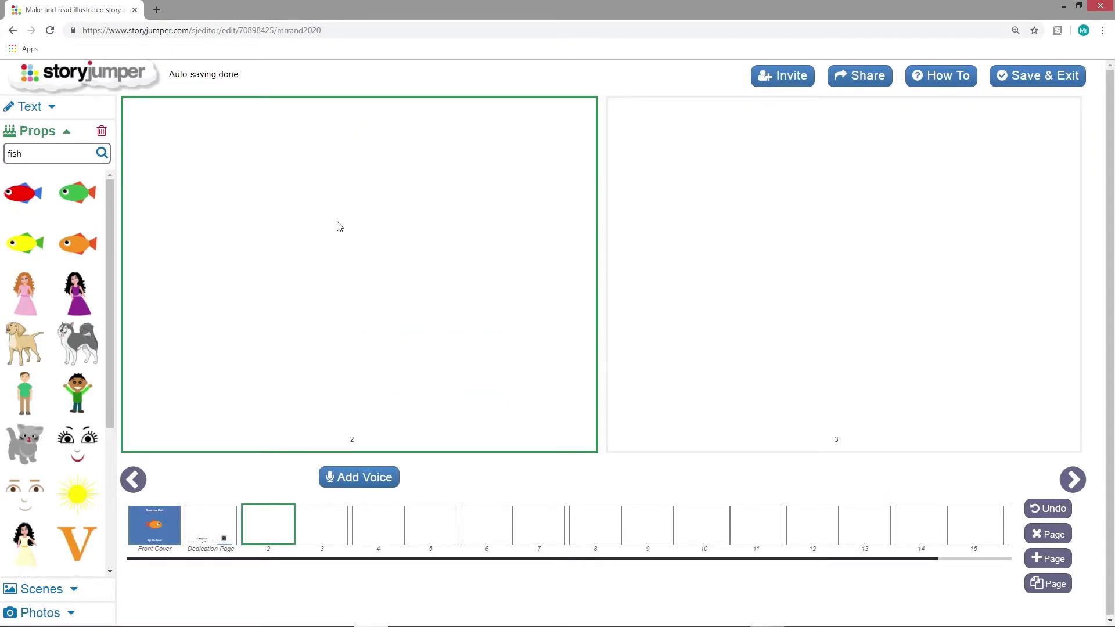
{"action": "left_click", "coordinate": [51, 107]}
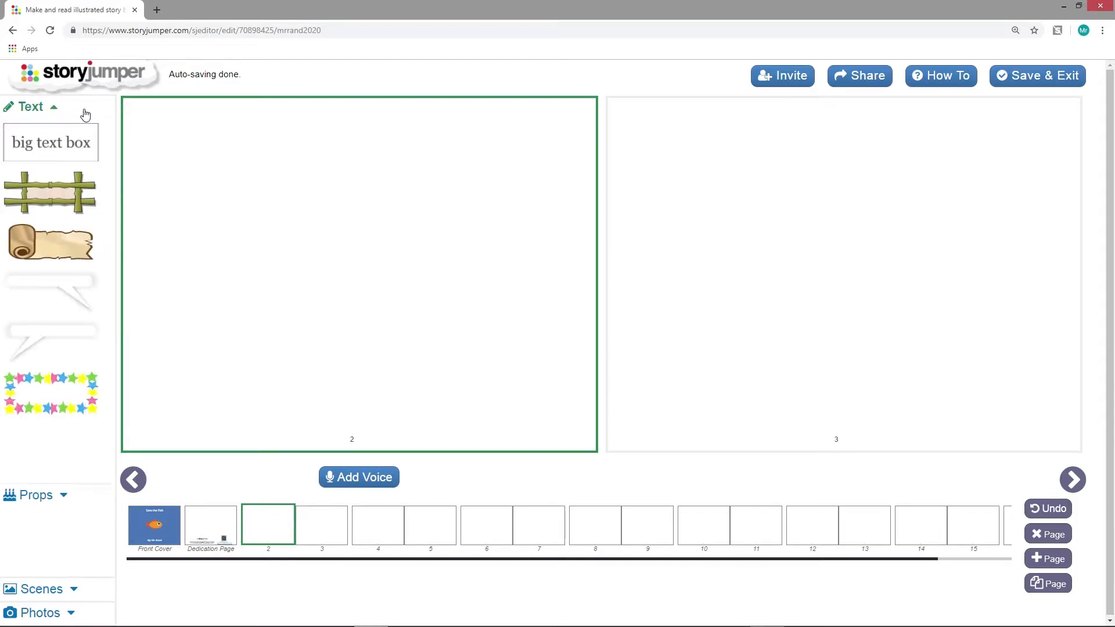
{"action": "left_click", "coordinate": [52, 400]}
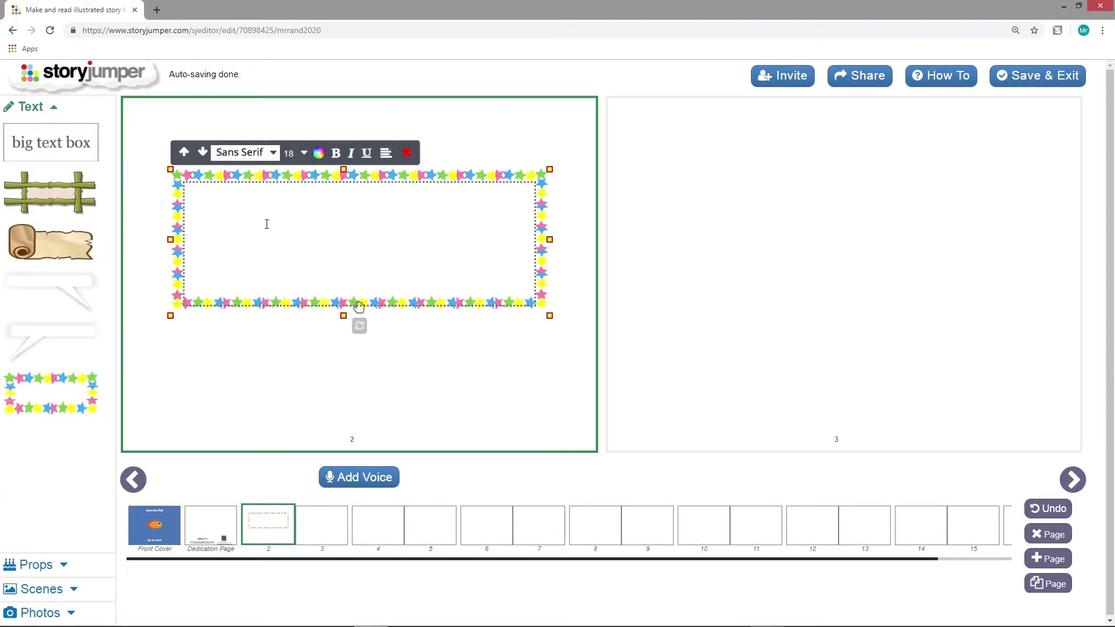
{"action": "type", "text": "This is Sam. He l"}
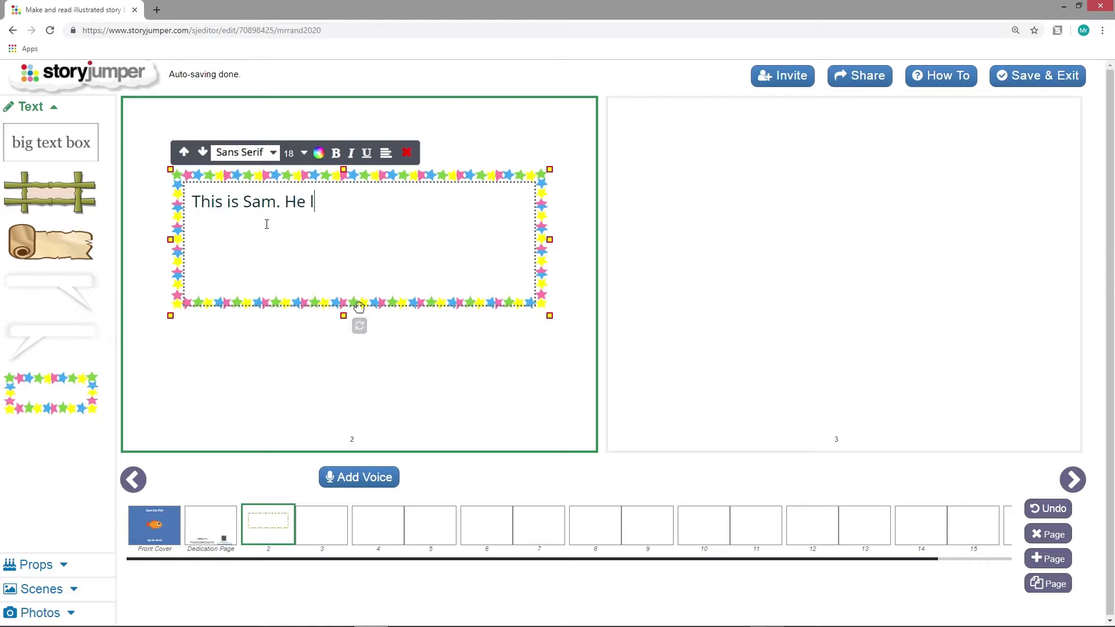
{"action": "type", "text": "iked being with his friends."}
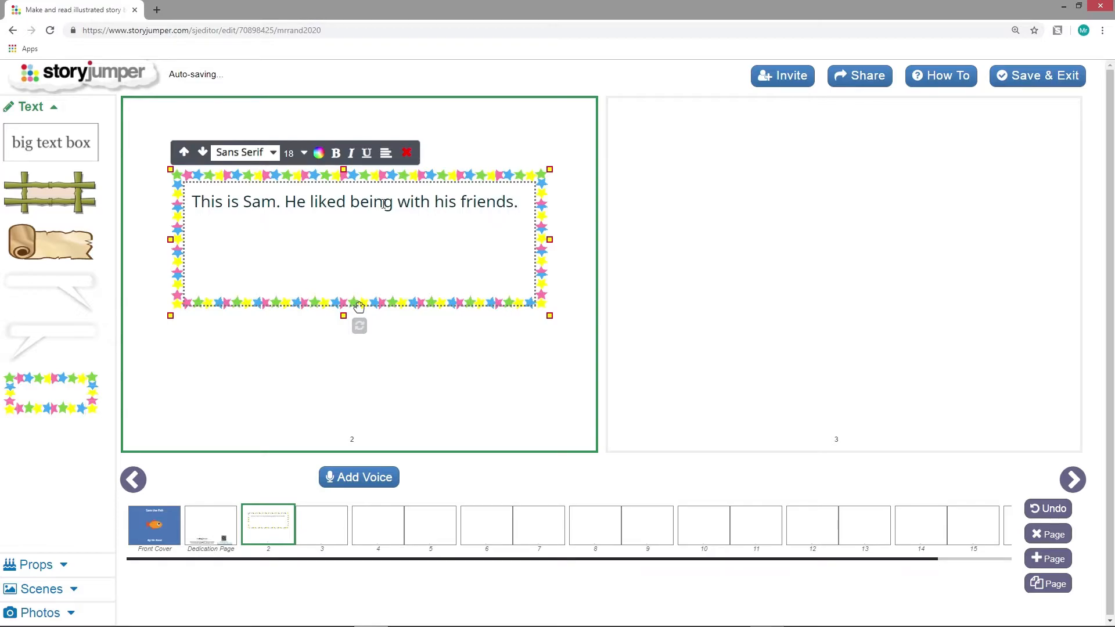
Select page 3 and search the scenes for "sea"
{"action": "left_click", "coordinate": [828, 221]}
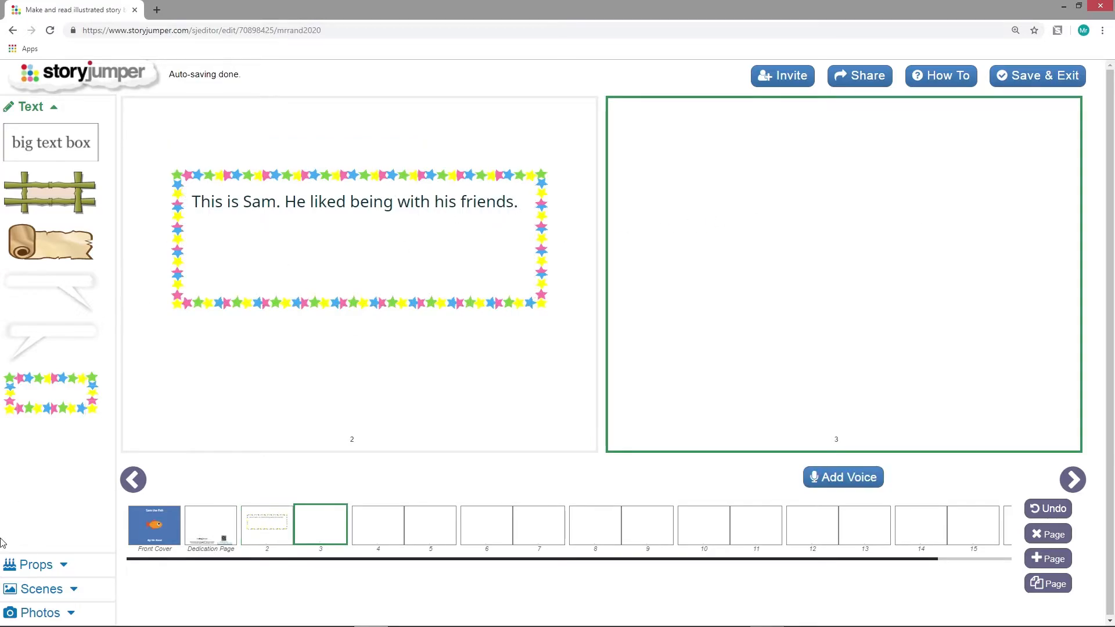
{"action": "left_click", "coordinate": [53, 591]}
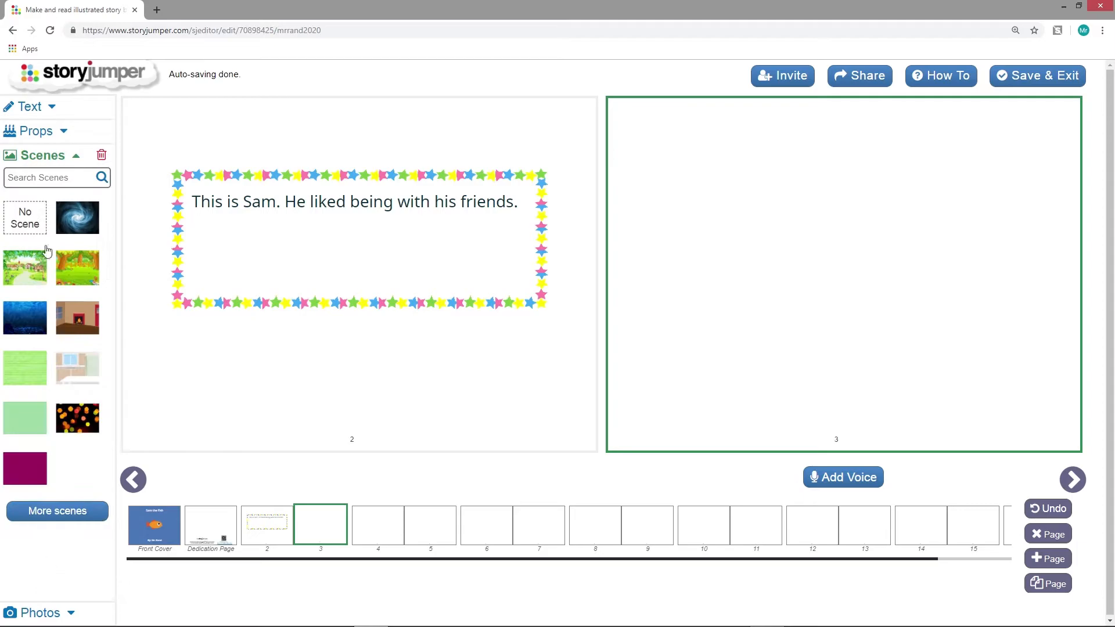
{"action": "left_click", "coordinate": [56, 176]}
{"action": "type", "text": "sea"}
{"action": "key", "text": "Return"}
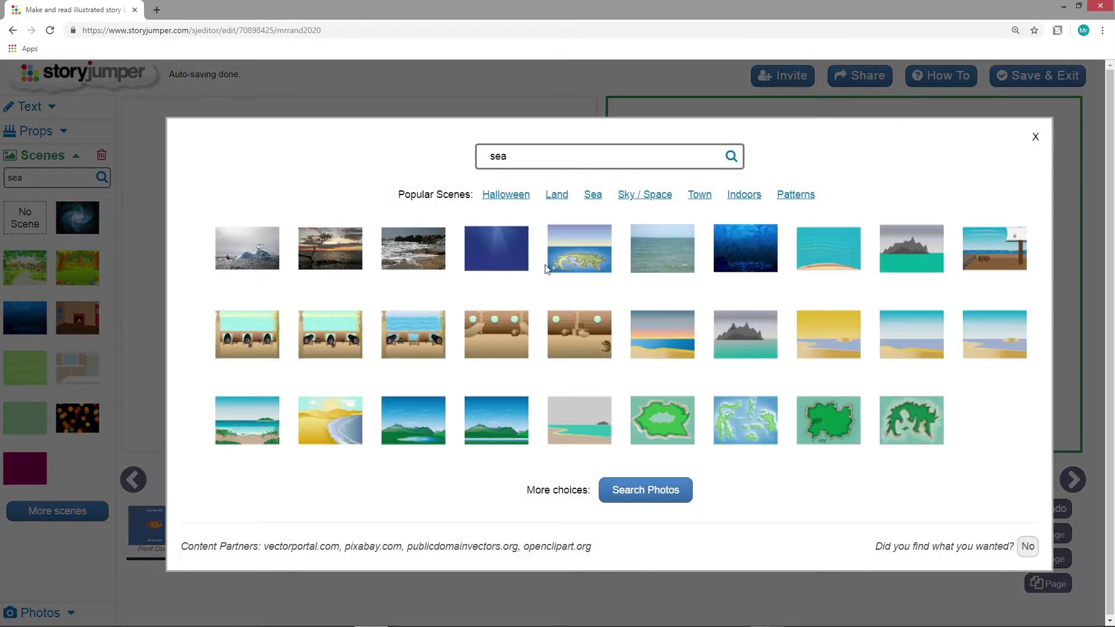
Add three underwater scenes to the book's scenes and apply the turquoise seabed scene to page 3
{"action": "left_click", "coordinate": [498, 257]}
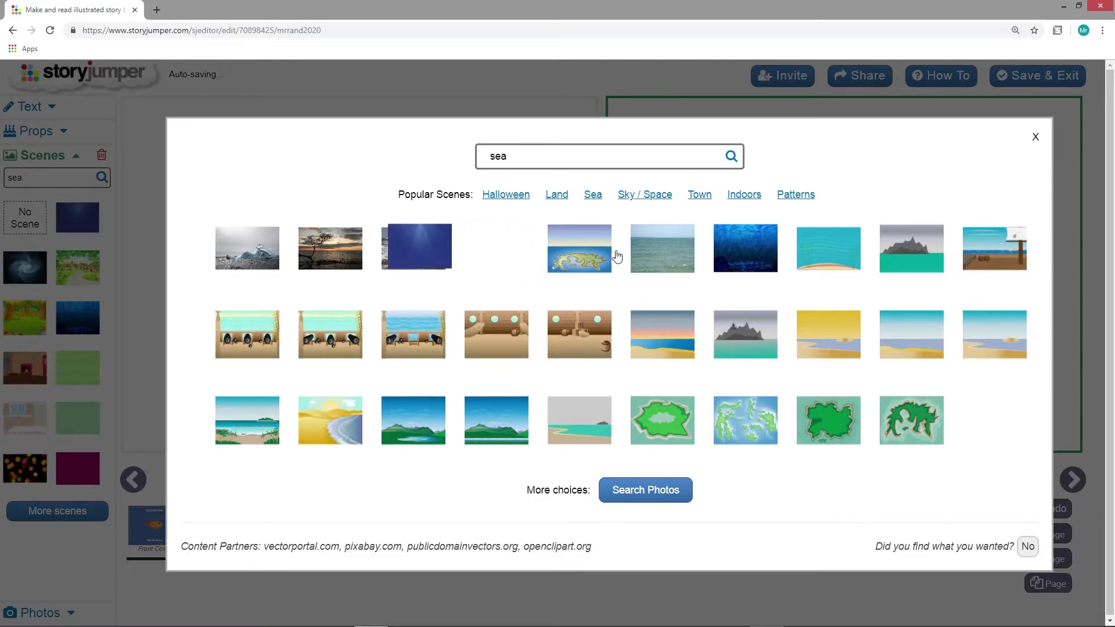
{"action": "left_click", "coordinate": [830, 268]}
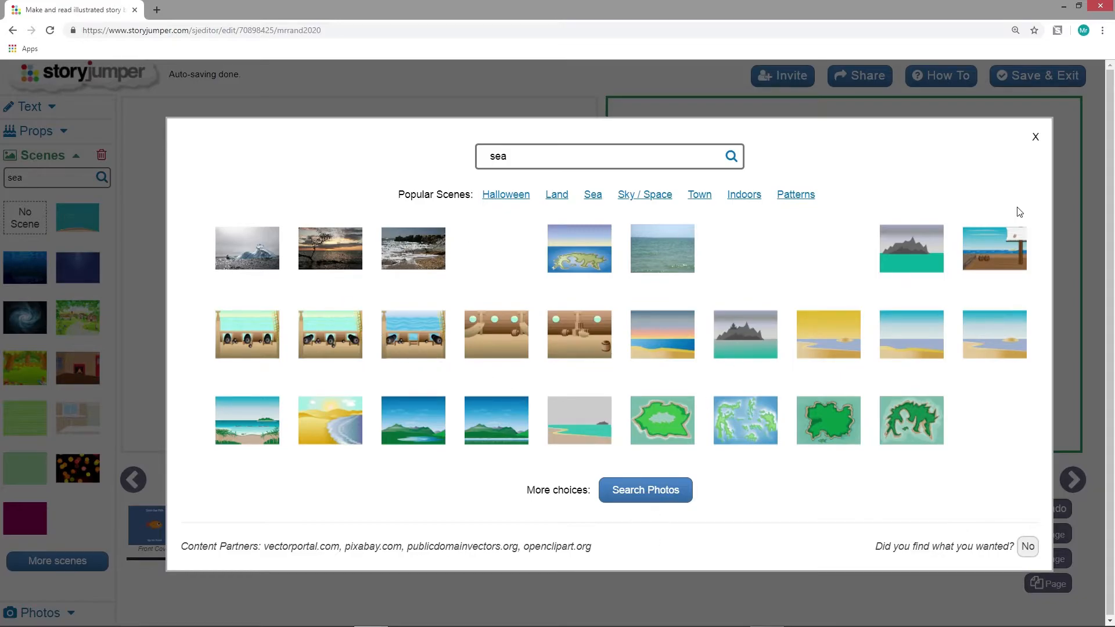
{"action": "left_click", "coordinate": [1034, 138]}
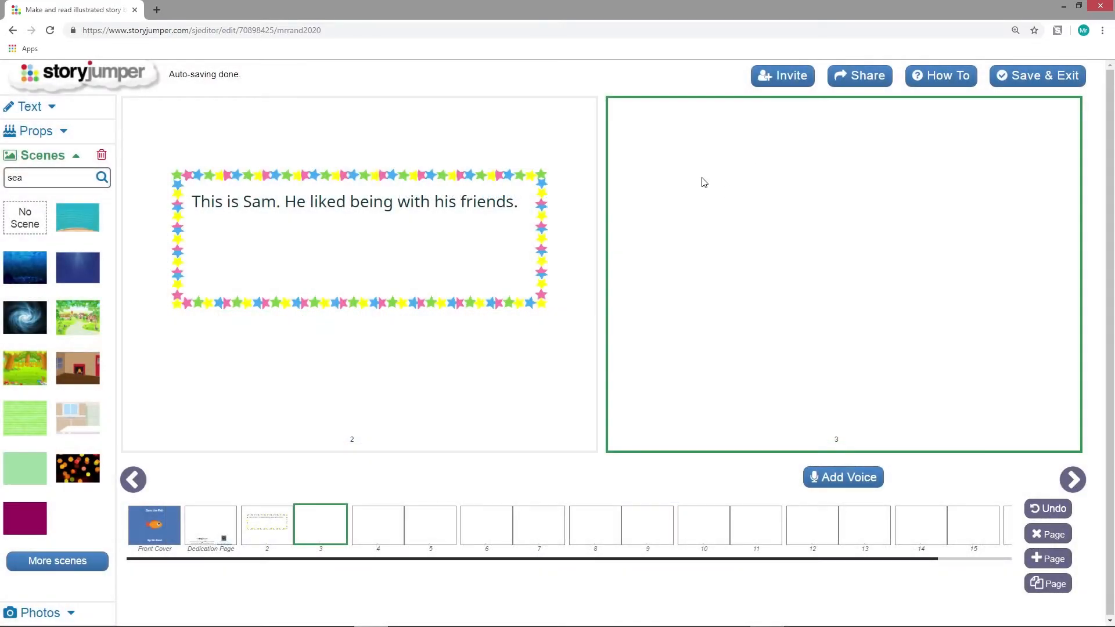
{"action": "left_click", "coordinate": [81, 224]}
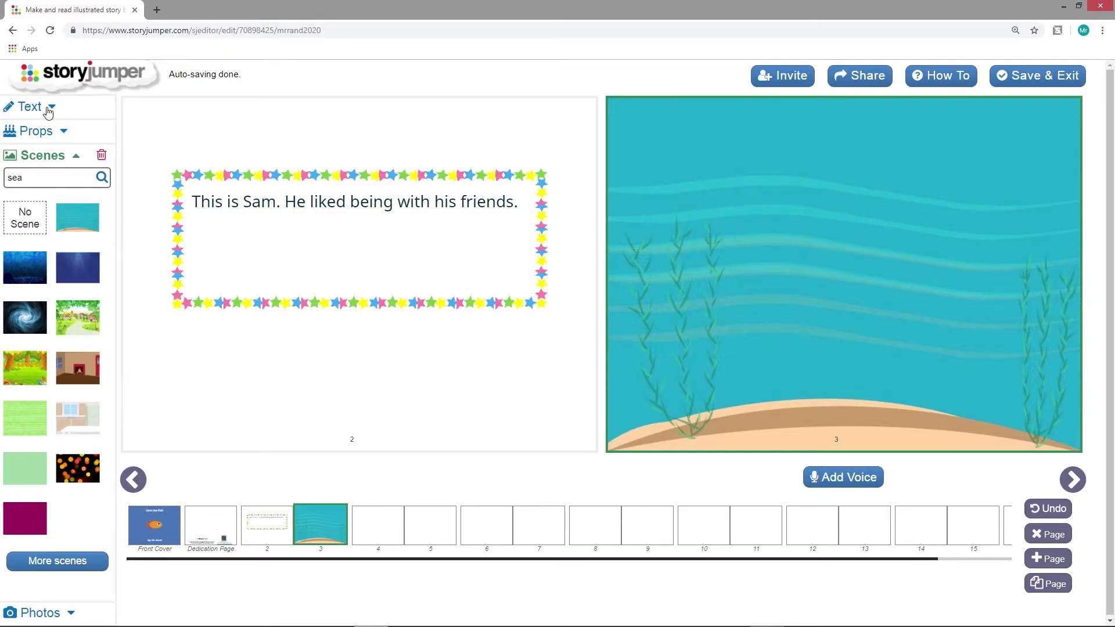
Place the red, green, orange and yellow fish in the water on page 3, with the orange one facing the group
{"action": "left_click", "coordinate": [62, 132]}
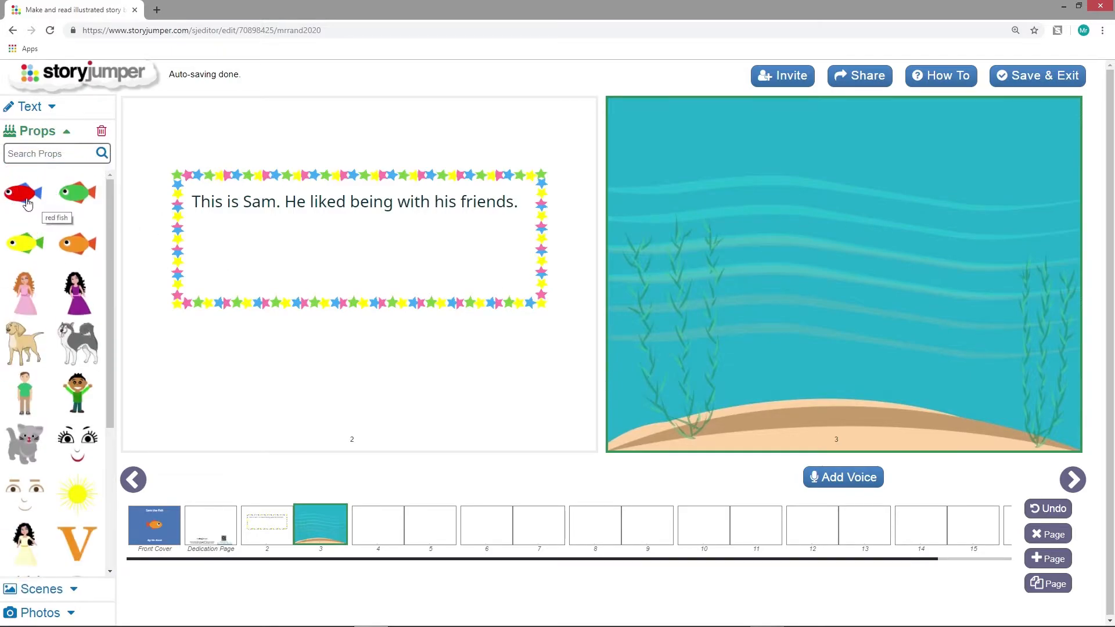
{"action": "left_click", "coordinate": [25, 200]}
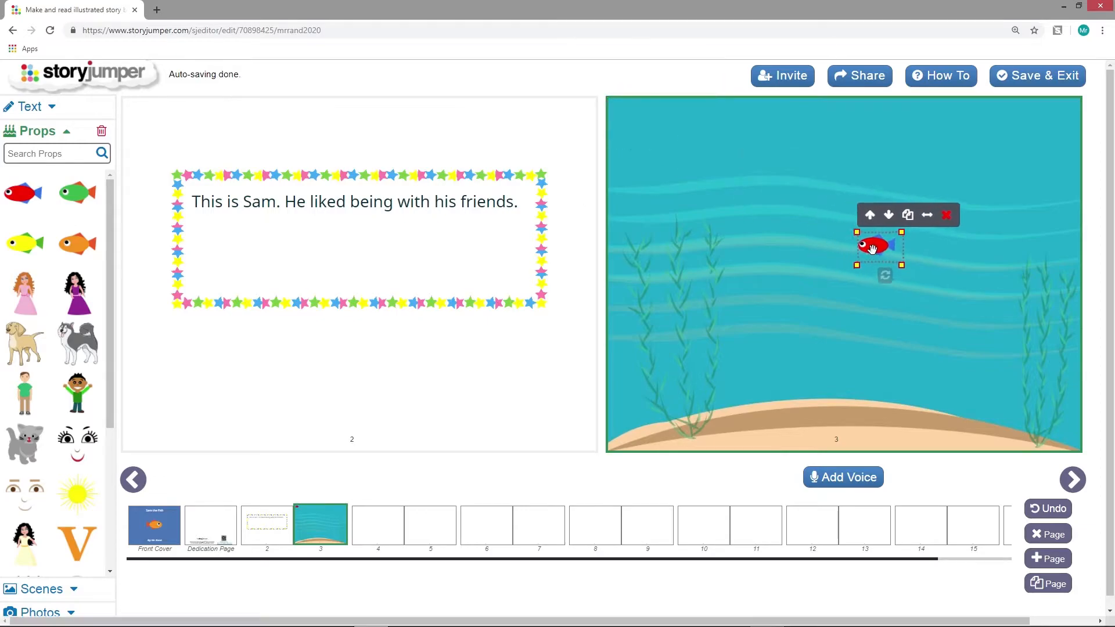
{"action": "left_click", "coordinate": [77, 192]}
{"action": "left_click_drag", "start_coordinate": [618, 125], "coordinate": [893, 323]}
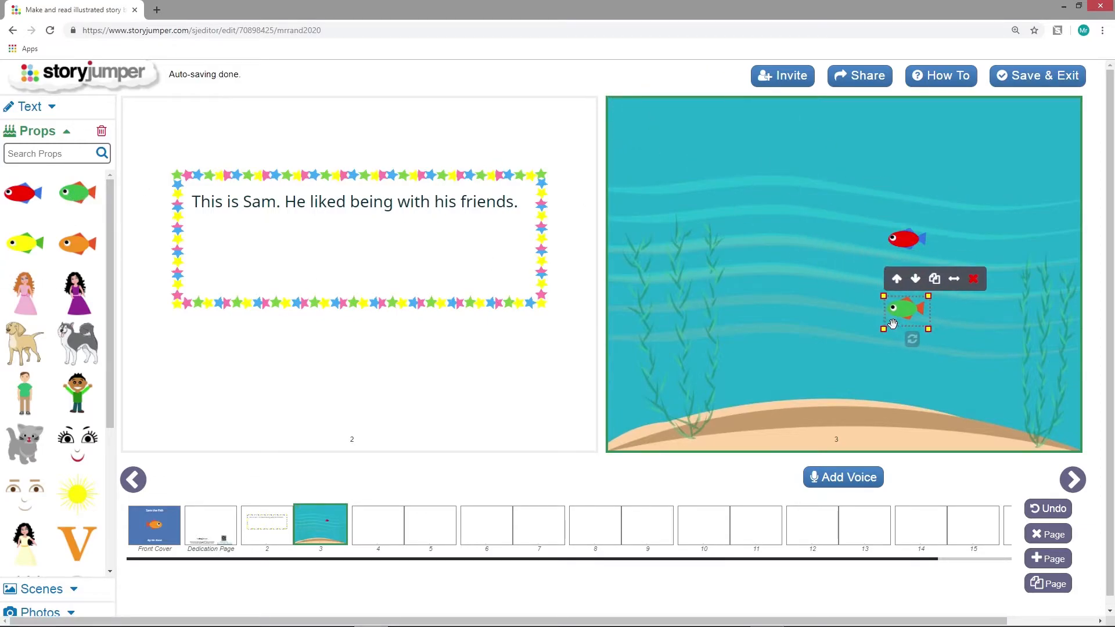
{"action": "left_click", "coordinate": [76, 242]}
{"action": "left_click_drag", "start_coordinate": [631, 113], "coordinate": [768, 261]}
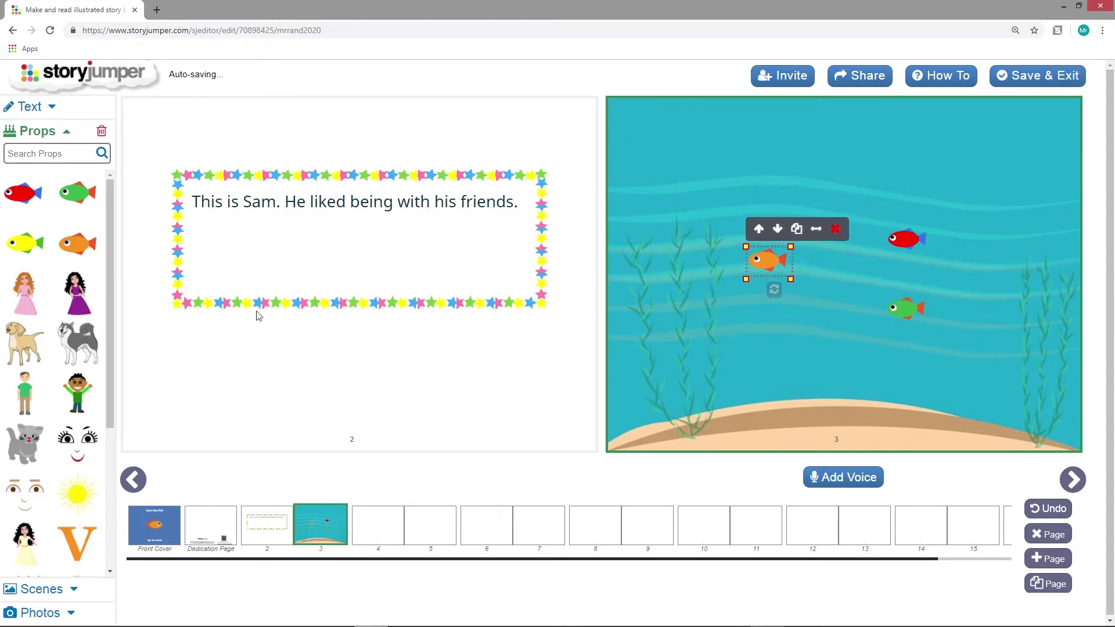
{"action": "left_click", "coordinate": [20, 249]}
{"action": "left_click_drag", "start_coordinate": [626, 111], "coordinate": [813, 304]}
Flip the orange fish on page 3 horizontally and move the green and red fish closer to the others
{"action": "left_click", "coordinate": [760, 258]}
{"action": "left_click", "coordinate": [820, 231]}
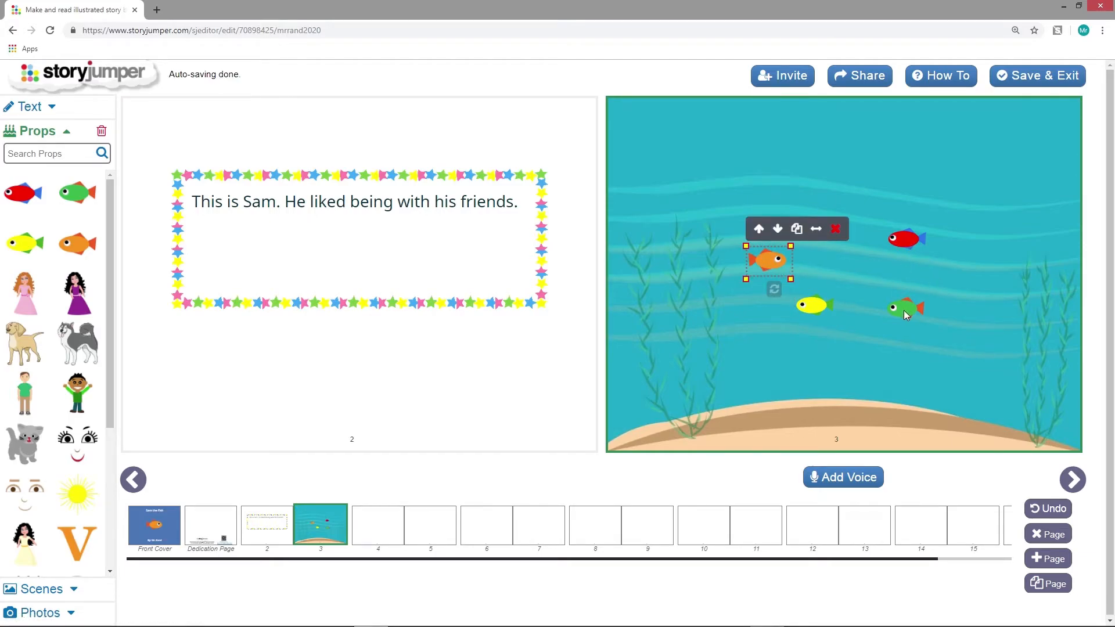
{"action": "left_click_drag", "start_coordinate": [904, 310], "coordinate": [882, 286]}
{"action": "left_click_drag", "start_coordinate": [903, 243], "coordinate": [867, 233]}
{"action": "left_click", "coordinate": [899, 360]}
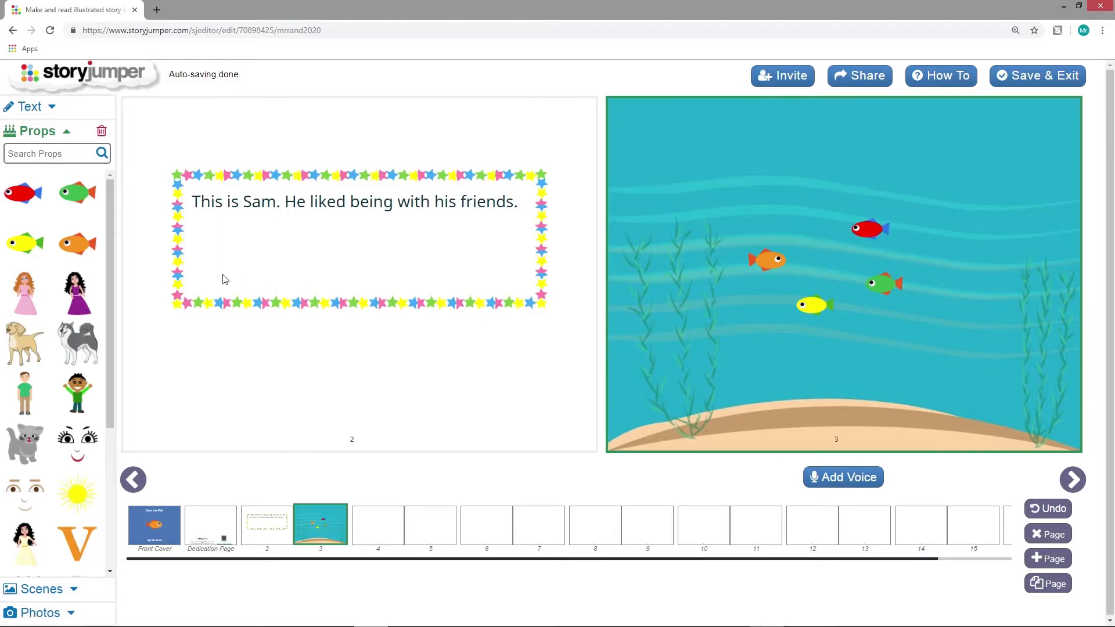
Add a star-bordered text box to page 4 reading "One day, Sam woke up and his friends were gone!"
{"action": "left_click", "coordinate": [378, 542]}
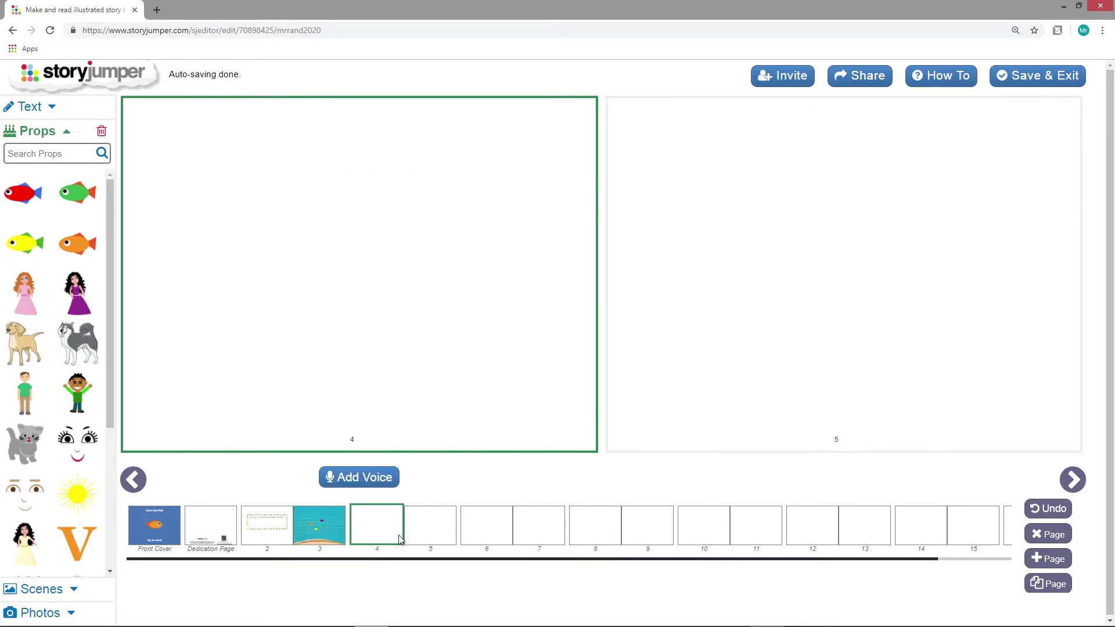
{"action": "left_click", "coordinate": [58, 110]}
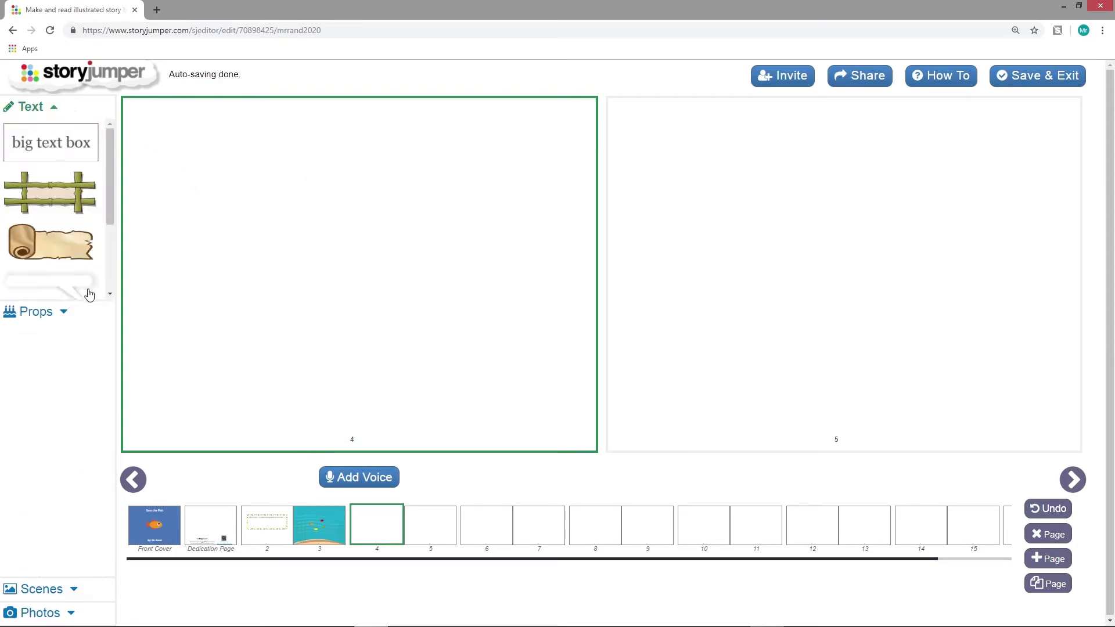
{"action": "left_click", "coordinate": [48, 385]}
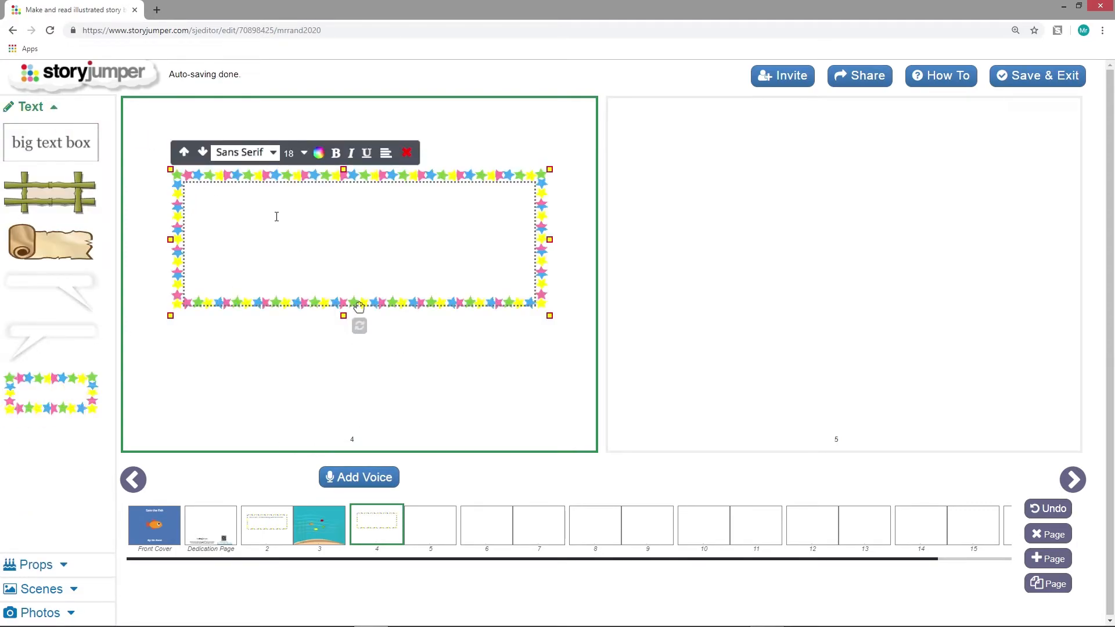
{"action": "type", "text": "One day, Sam woke up and his fri"}
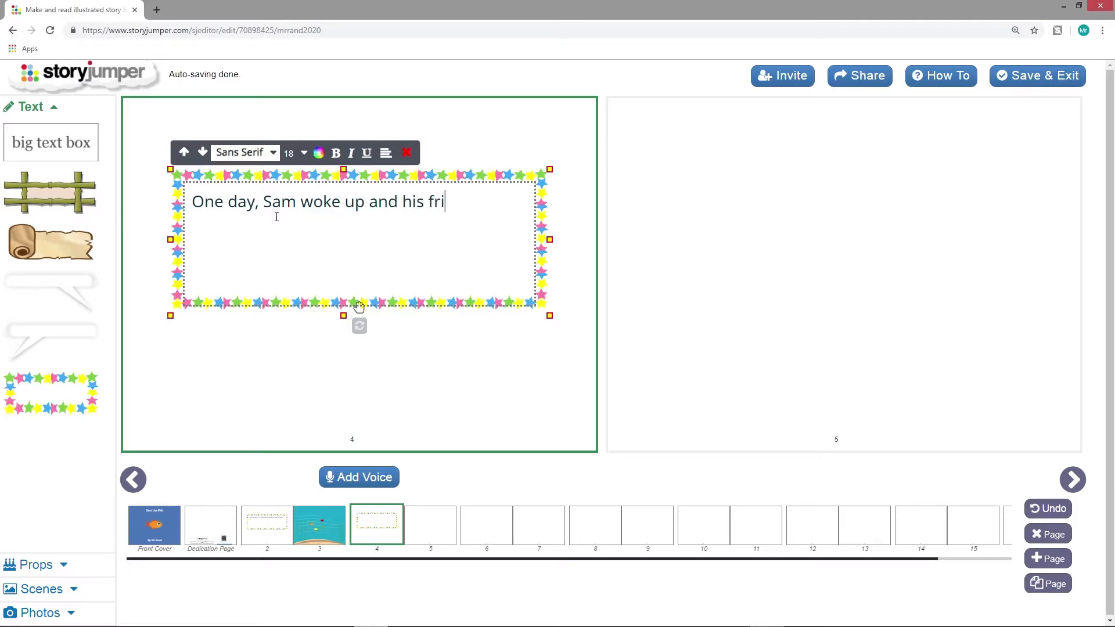
{"action": "type", "text": "ends were gone!"}
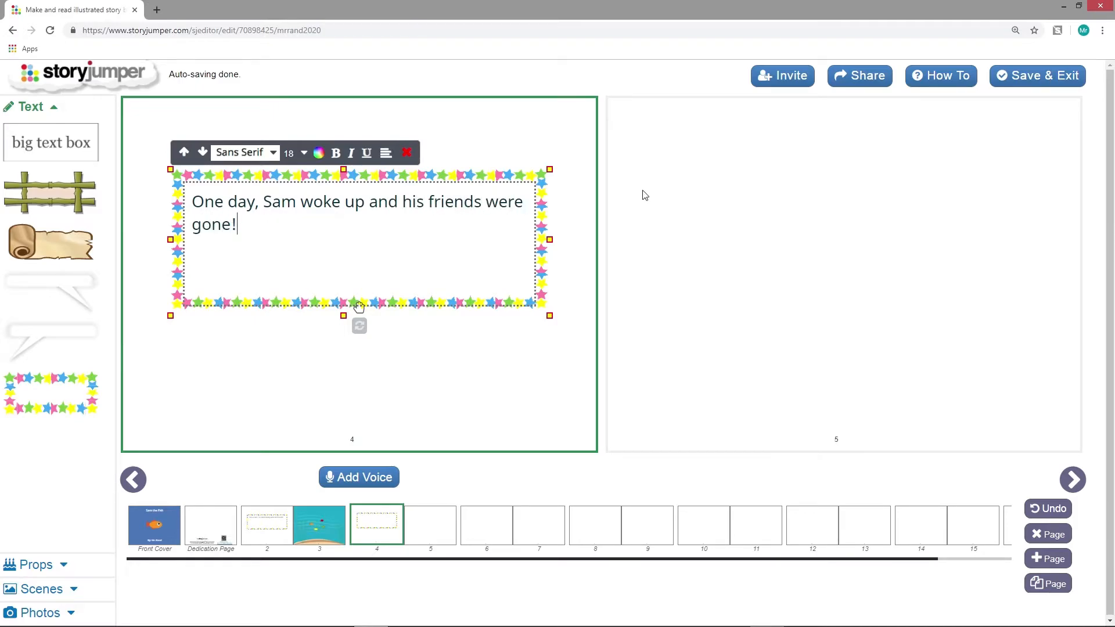
Apply the turquoise seabed scene to page 5
{"action": "left_click", "coordinate": [645, 195]}
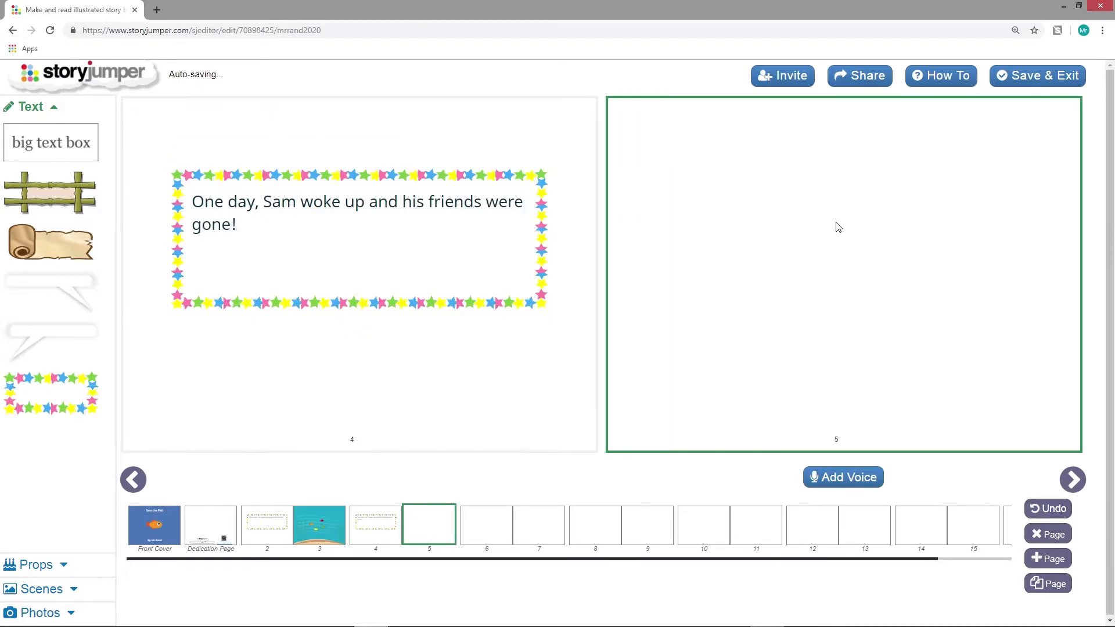
{"action": "left_click", "coordinate": [42, 589]}
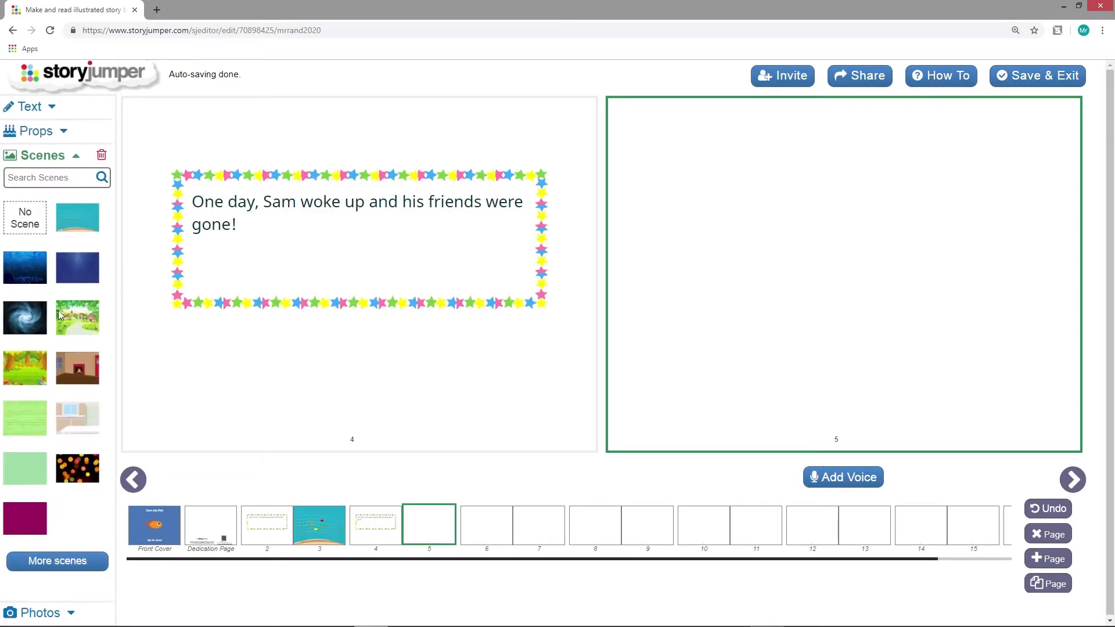
{"action": "left_click", "coordinate": [80, 223]}
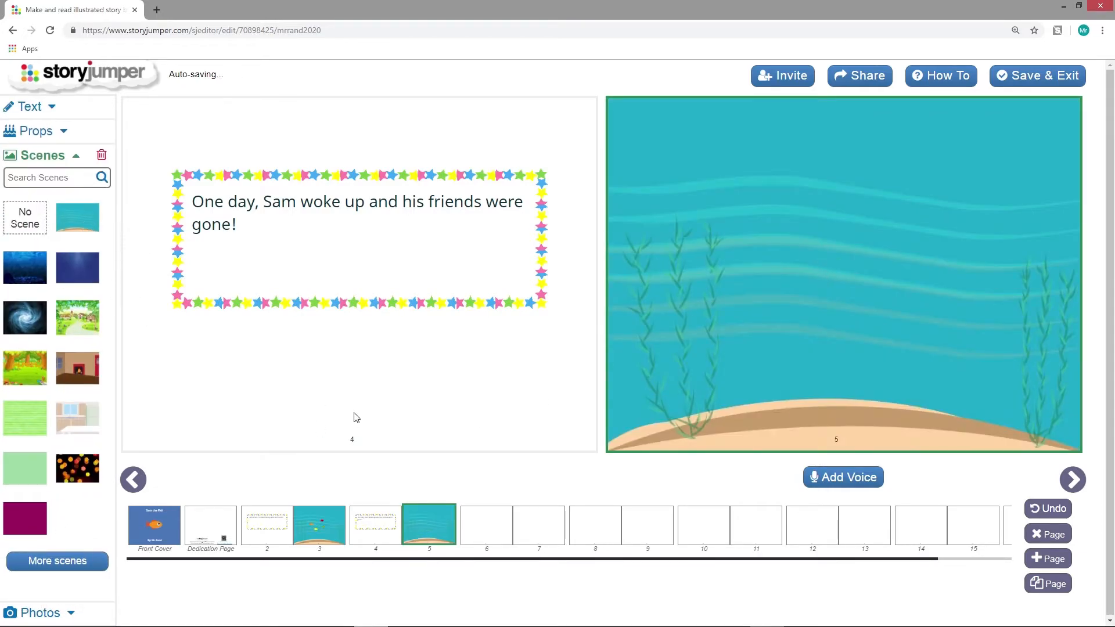
Place an orange fish in the water on page 5, between the two clumps of seaweed, and enlarge it slightly
{"action": "left_click", "coordinate": [63, 135]}
{"action": "left_click", "coordinate": [77, 244]}
{"action": "left_click_drag", "start_coordinate": [656, 137], "coordinate": [907, 319]}
{"action": "left_click", "coordinate": [911, 337]}
{"action": "left_click", "coordinate": [898, 294]}
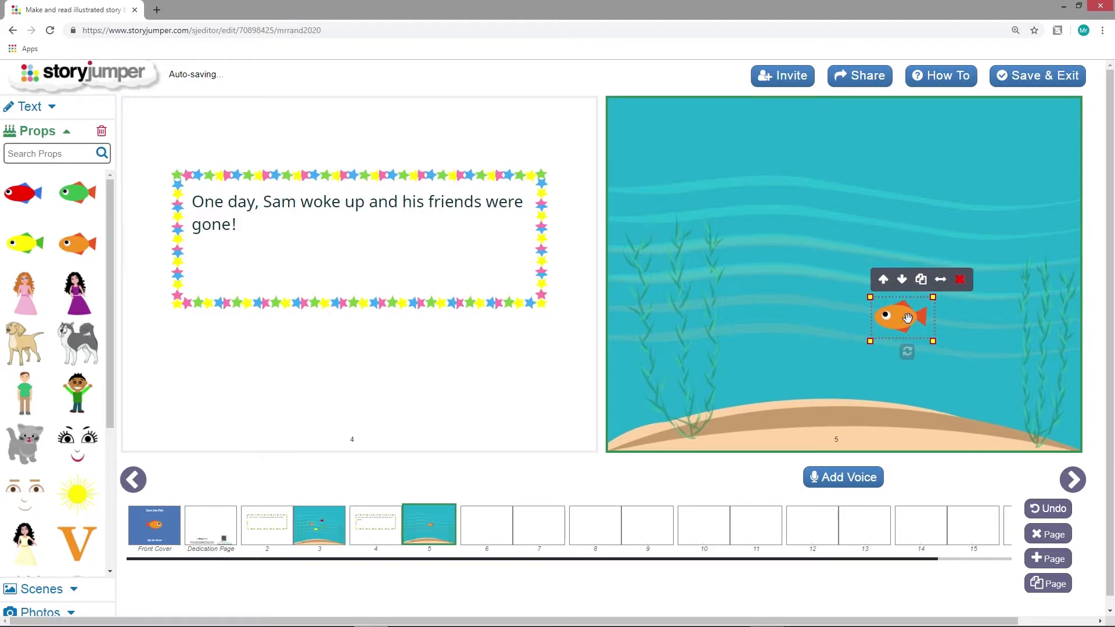
Add a smaller speech bubble reading "Oh no! Where are my friends?" to page 5, with its tail pointing at the orange fish
{"action": "left_click", "coordinate": [50, 107]}
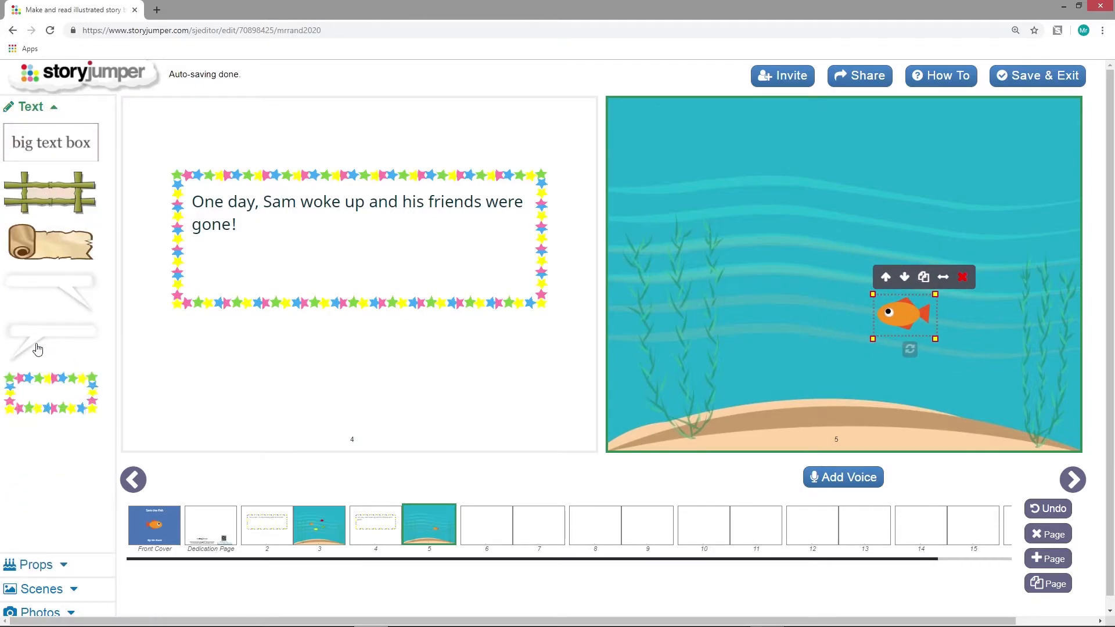
{"action": "left_click", "coordinate": [55, 293]}
{"action": "left_click_drag", "start_coordinate": [1034, 315], "coordinate": [855, 288]}
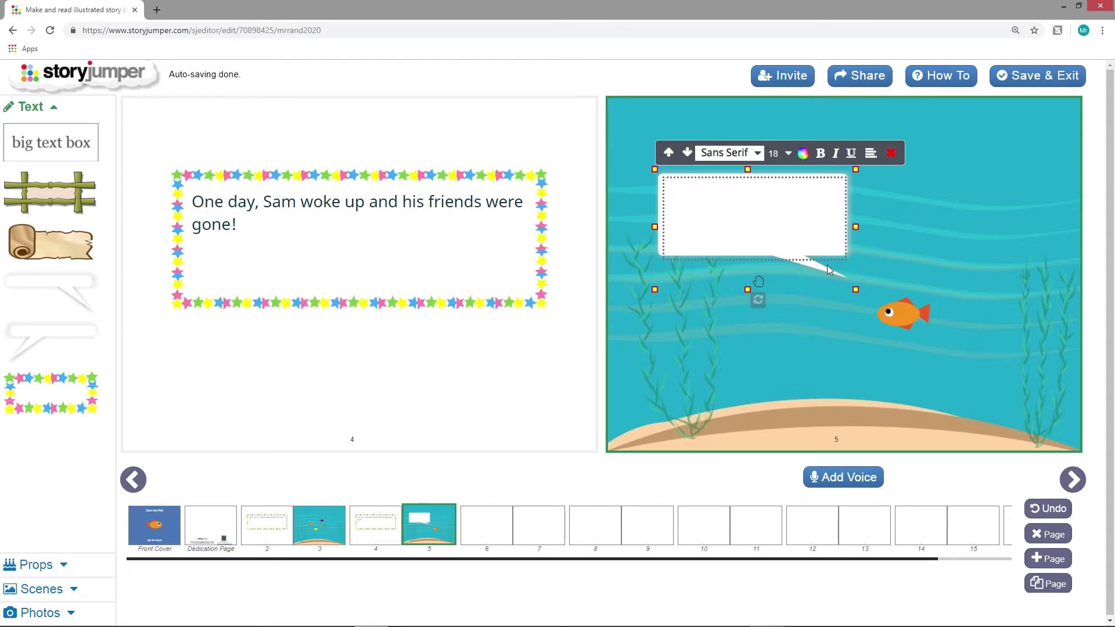
{"action": "type", "text": "Oh no! Where are my friends"}
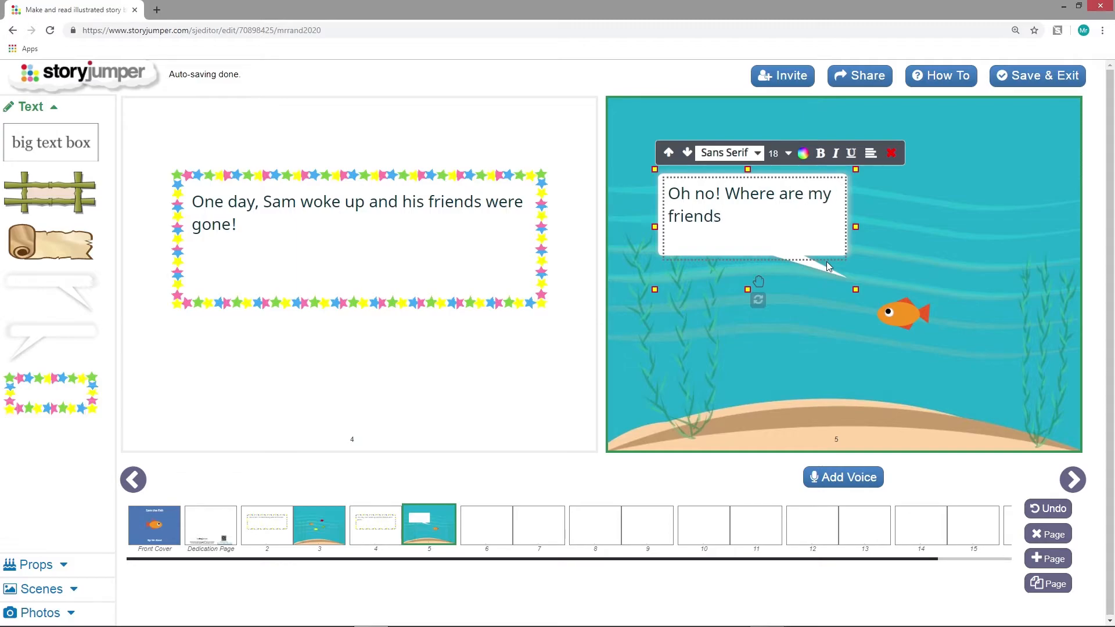
{"action": "type", "text": "?"}
{"action": "left_click_drag", "start_coordinate": [759, 282], "coordinate": [767, 285]}
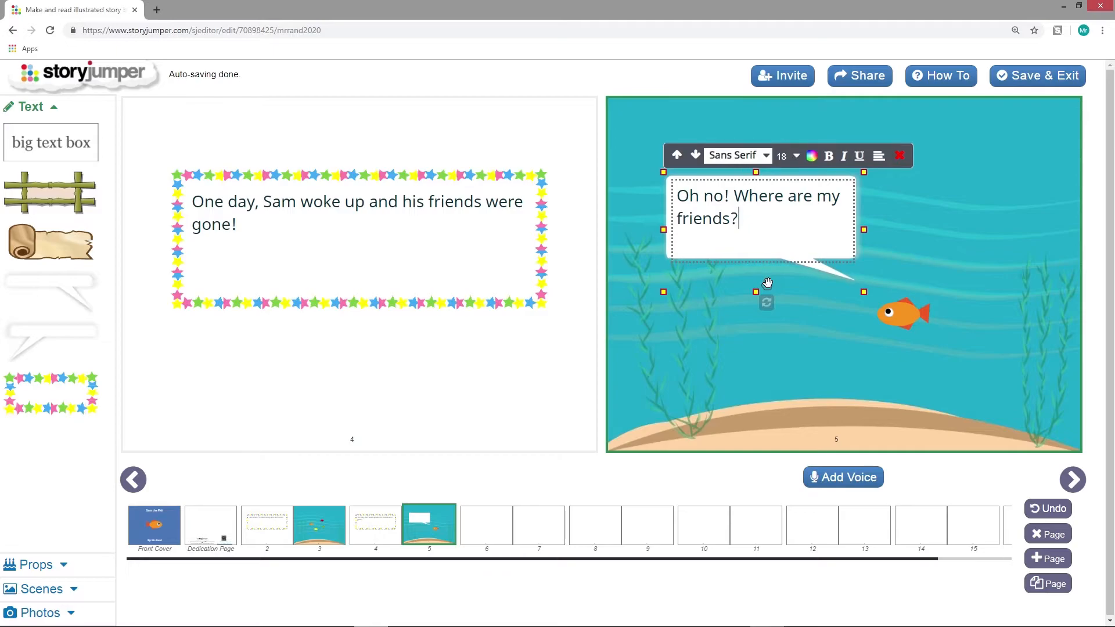
{"action": "left_click", "coordinate": [932, 216]}
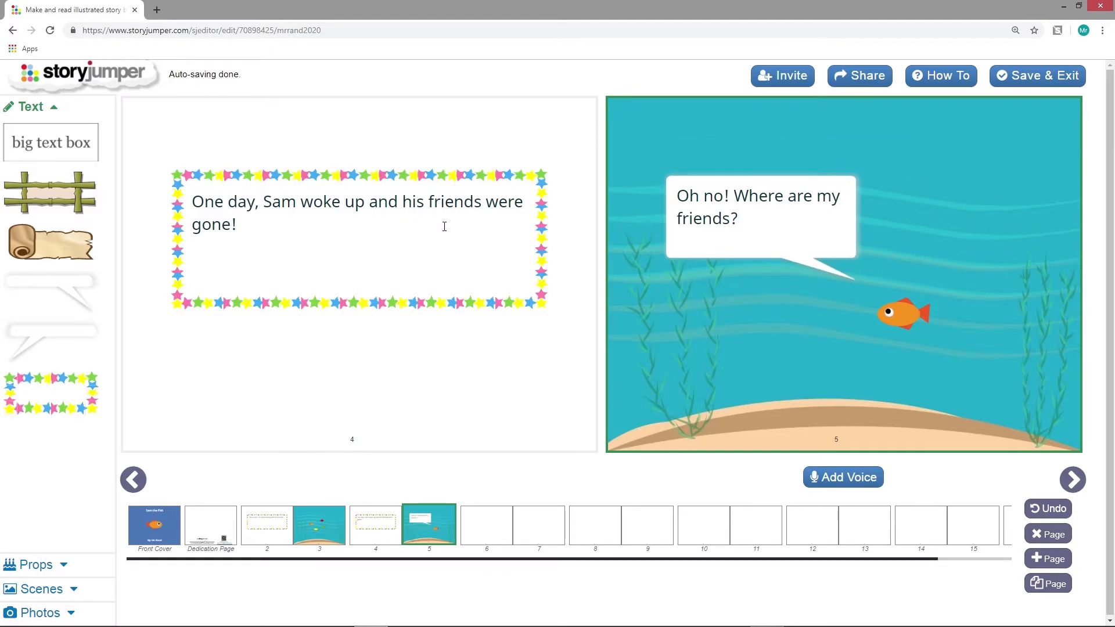
Add a star-bordered text box to page 6 reading "Sam decided to find them."
{"action": "left_click", "coordinate": [482, 537]}
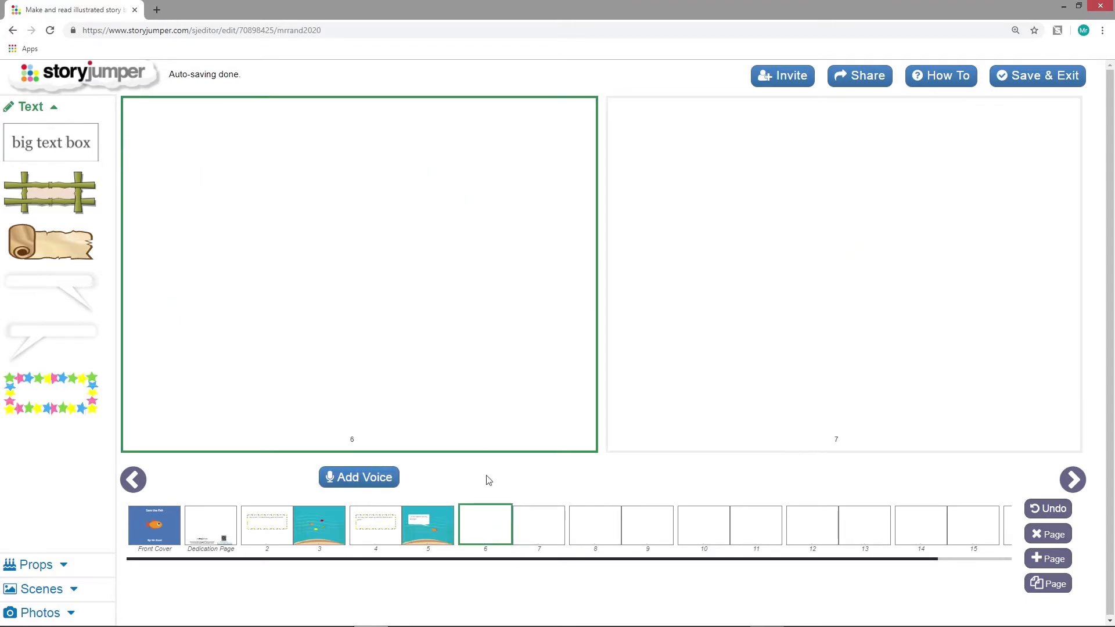
{"action": "left_click", "coordinate": [58, 404]}
{"action": "left_click", "coordinate": [280, 251]}
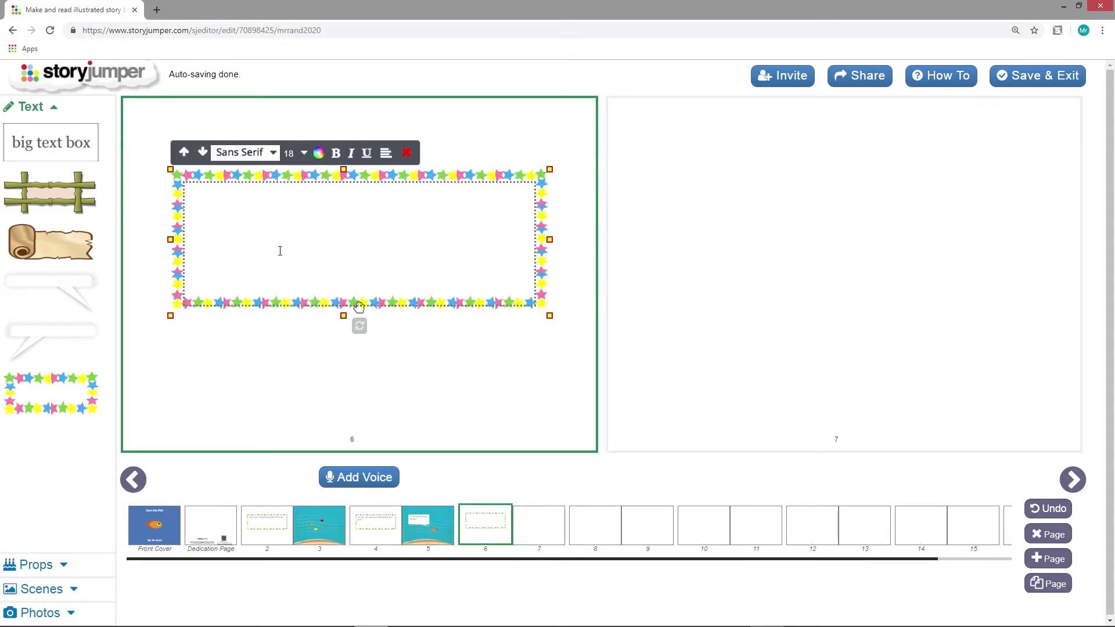
{"action": "type", "text": "Sam decided to find them."}
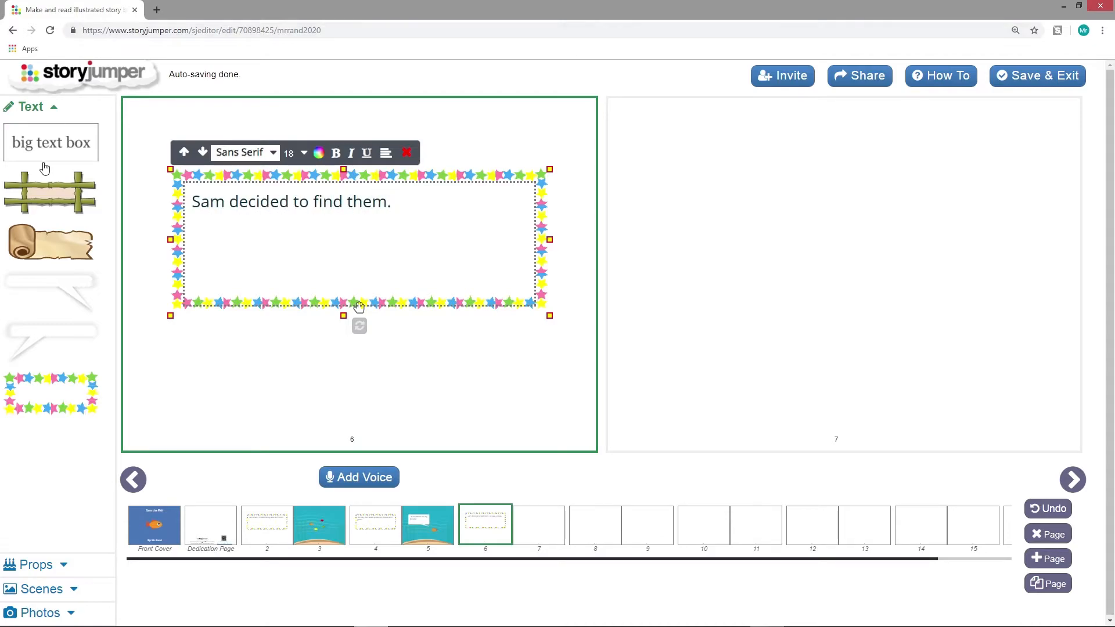
Apply the dark blue underwater scene with rocks to page 7
{"action": "left_click", "coordinate": [610, 331]}
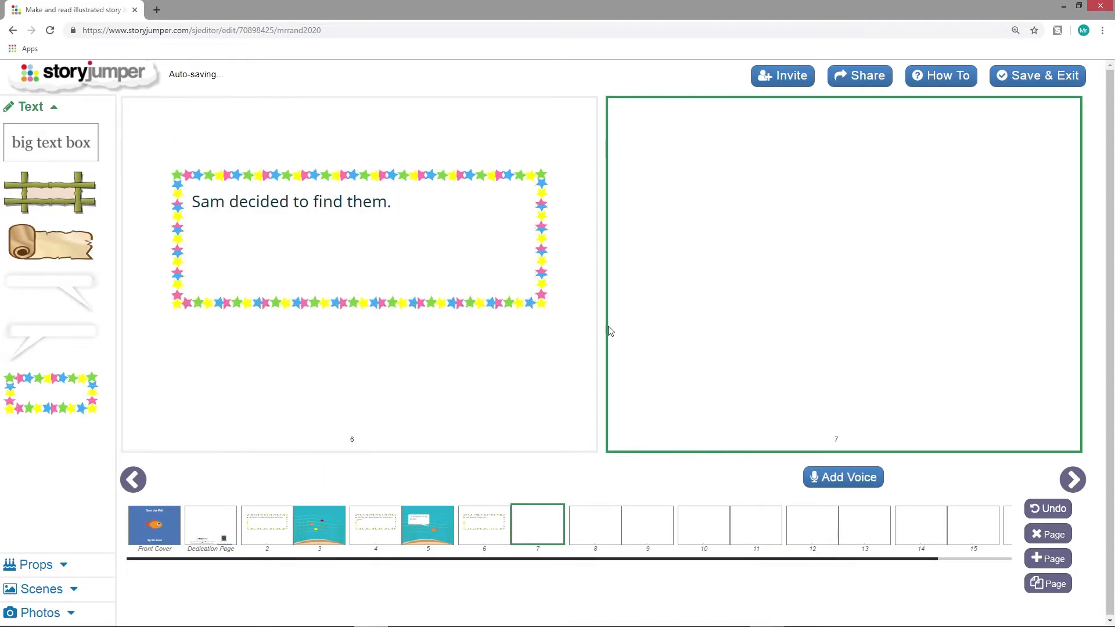
{"action": "left_click", "coordinate": [52, 587]}
{"action": "left_click", "coordinate": [31, 270]}
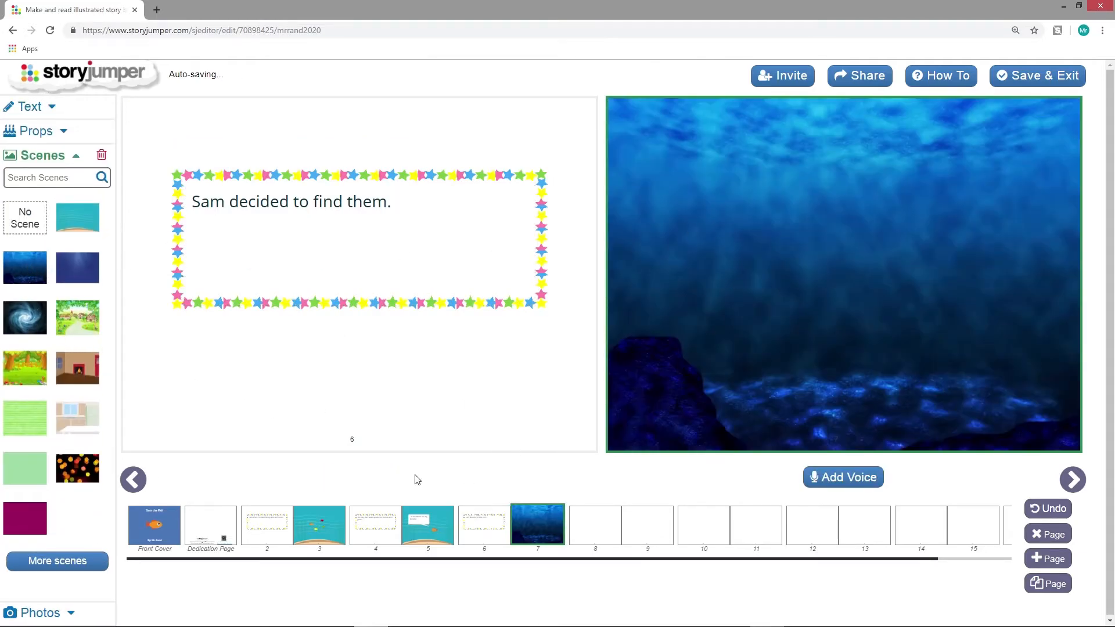
Place a horizontally flipped orange fish in the middle of the water on page 7
{"action": "left_click", "coordinate": [58, 132]}
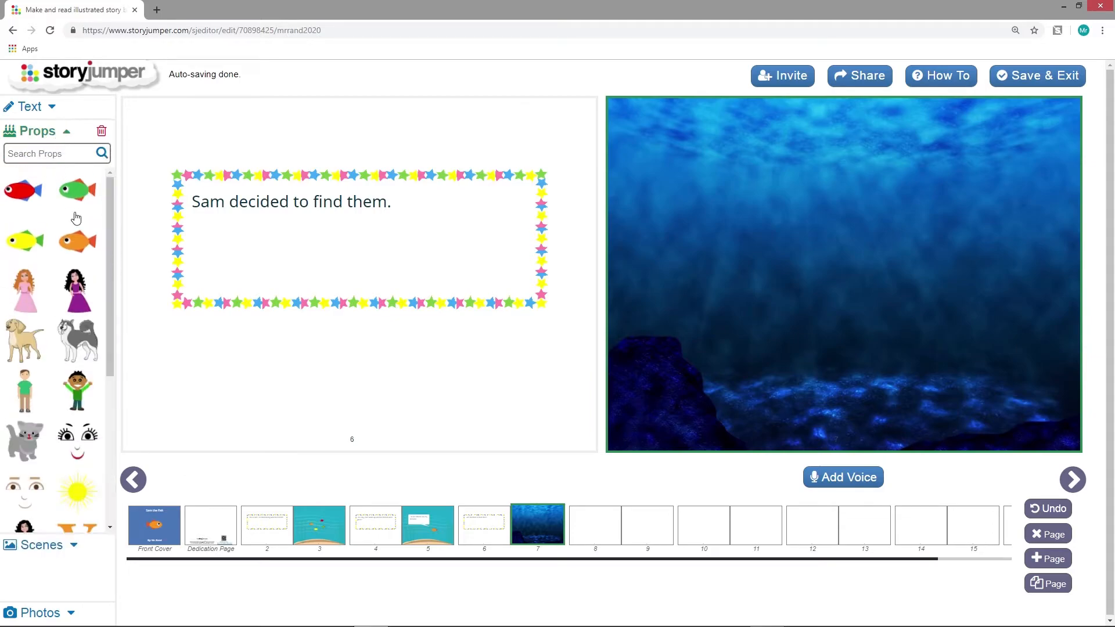
{"action": "left_click", "coordinate": [90, 239]}
{"action": "left_click_drag", "start_coordinate": [633, 113], "coordinate": [868, 299]}
{"action": "left_click", "coordinate": [452, 370]}
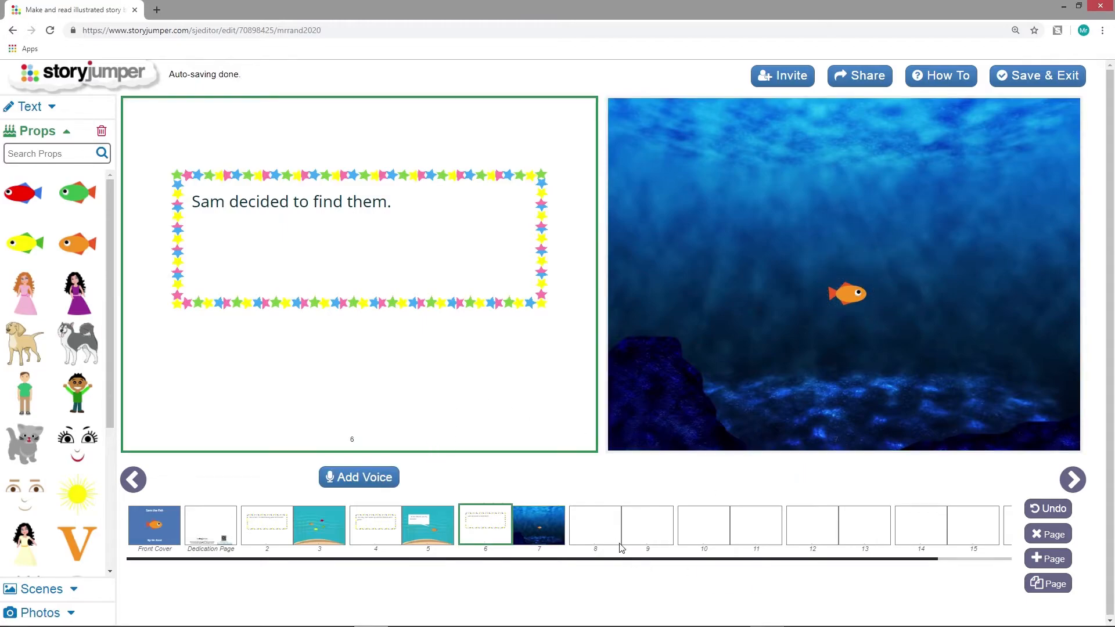
Add a star-bordered text box to page 8 reading "He tried asking a whale for help, but the whale couldn't hear him."
{"action": "left_click", "coordinate": [593, 532]}
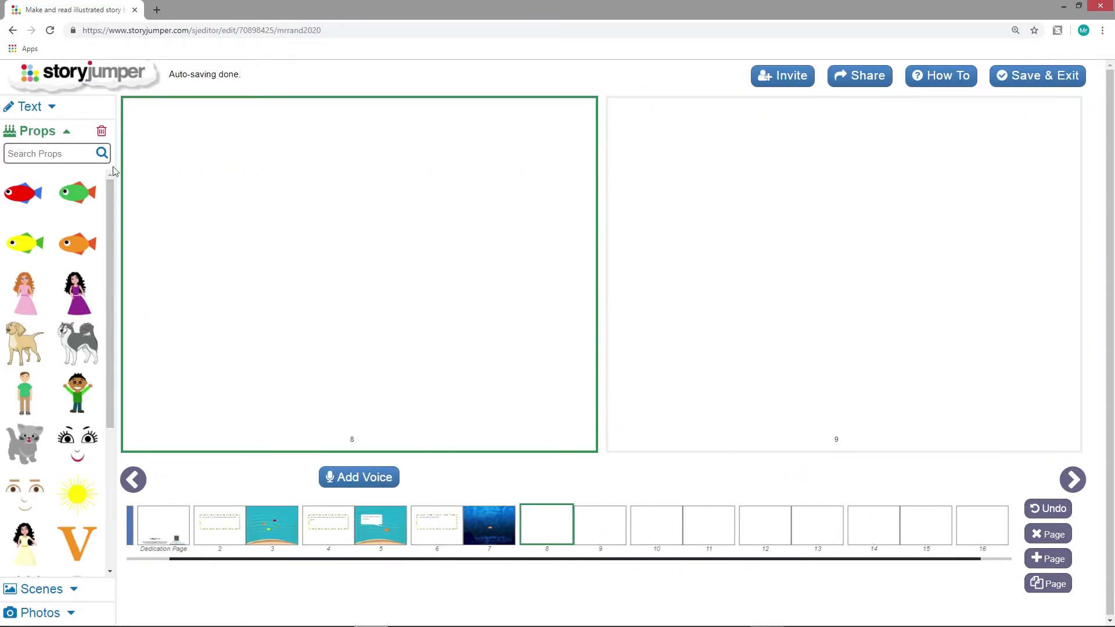
{"action": "left_click", "coordinate": [45, 108]}
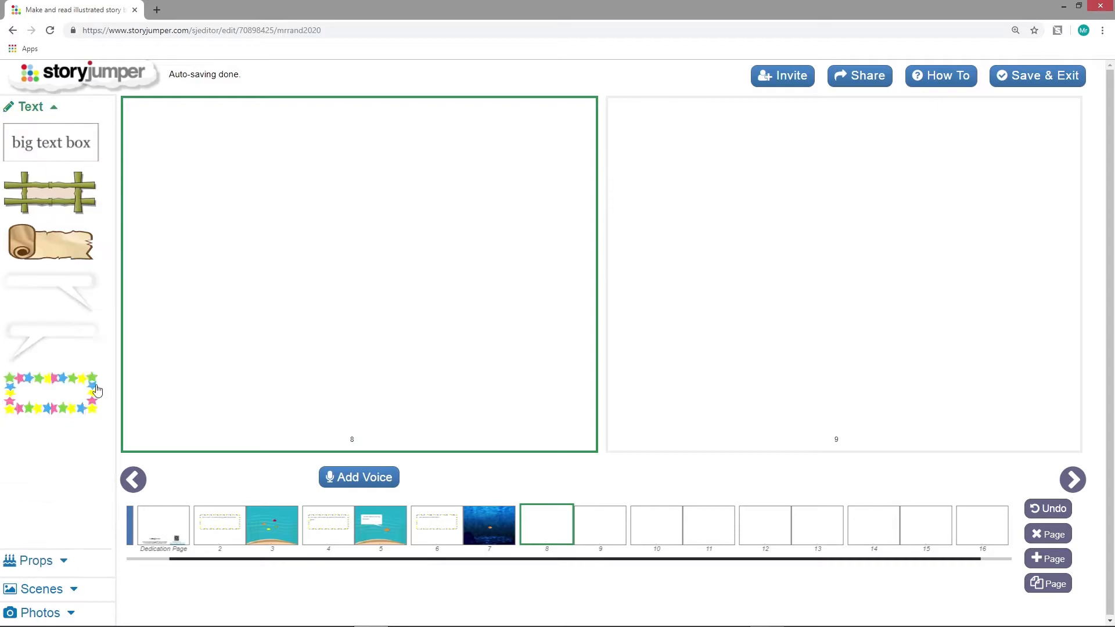
{"action": "left_click", "coordinate": [75, 399]}
{"action": "type", "text": "He tried asking a whal"}
{"action": "key", "text": "BackSpace"}
{"action": "type", "text": "ale for help, but the whal"}
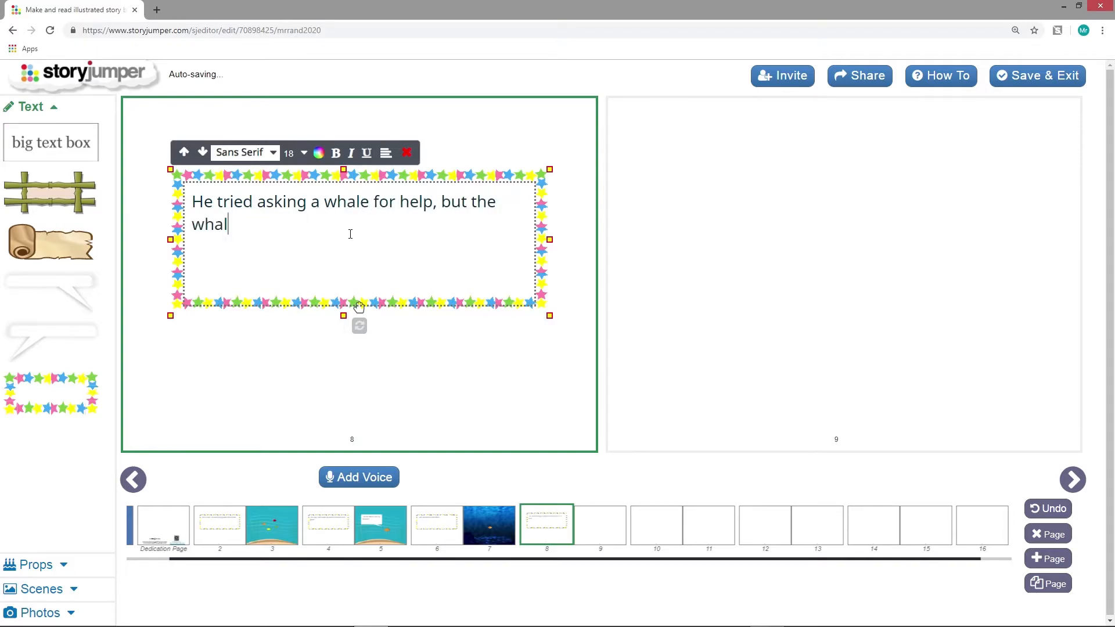
{"action": "type", "text": "e coldndn't hear him."}
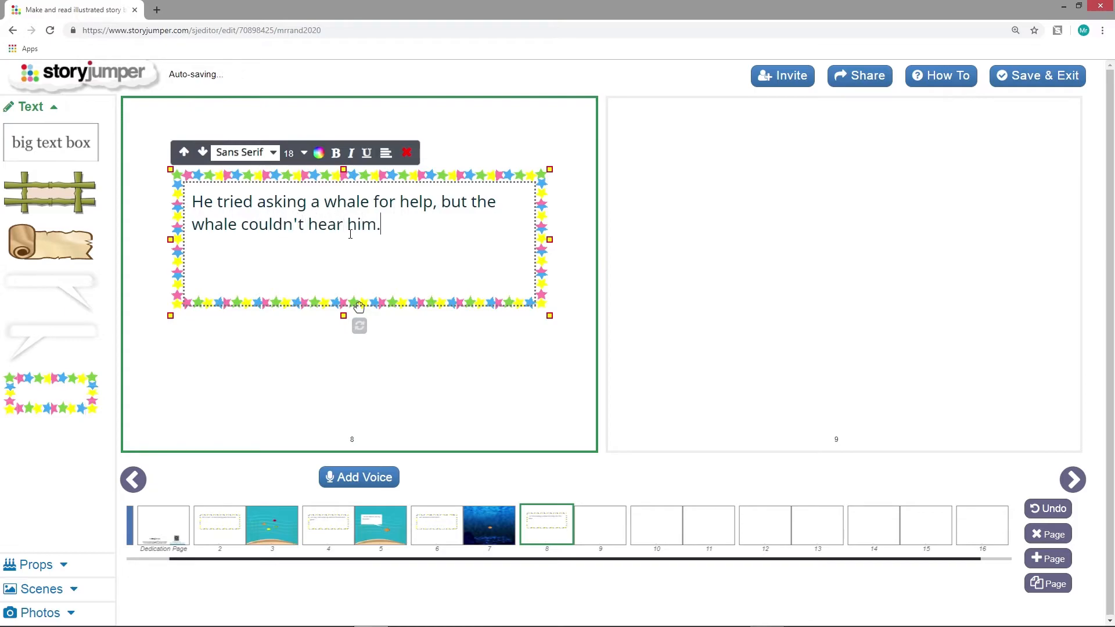
Apply the dark blue underwater scene with rocks to page 9
{"action": "left_click", "coordinate": [770, 248]}
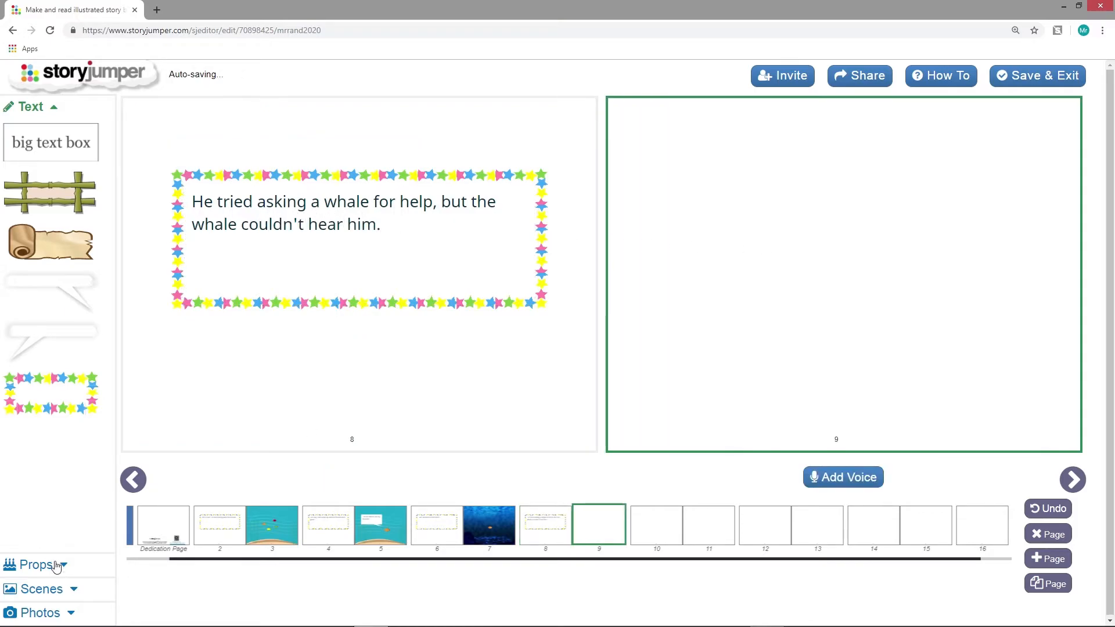
{"action": "left_click", "coordinate": [70, 589]}
{"action": "left_click", "coordinate": [32, 278]}
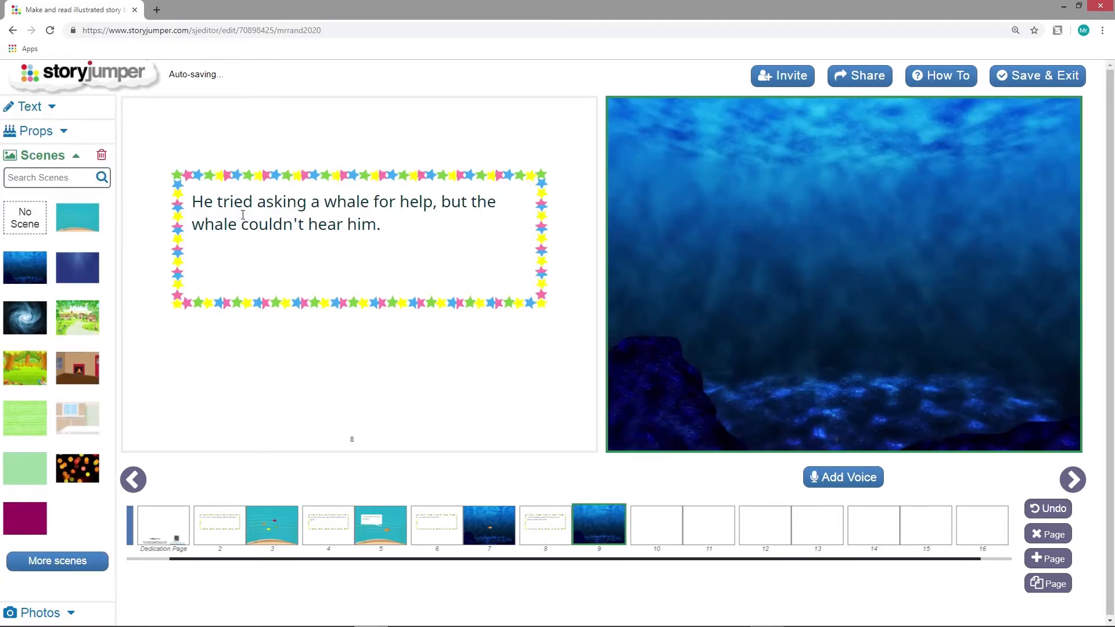
Search the props for "whale" and add the long blue-and-white whale to page 9
{"action": "left_click", "coordinate": [65, 133]}
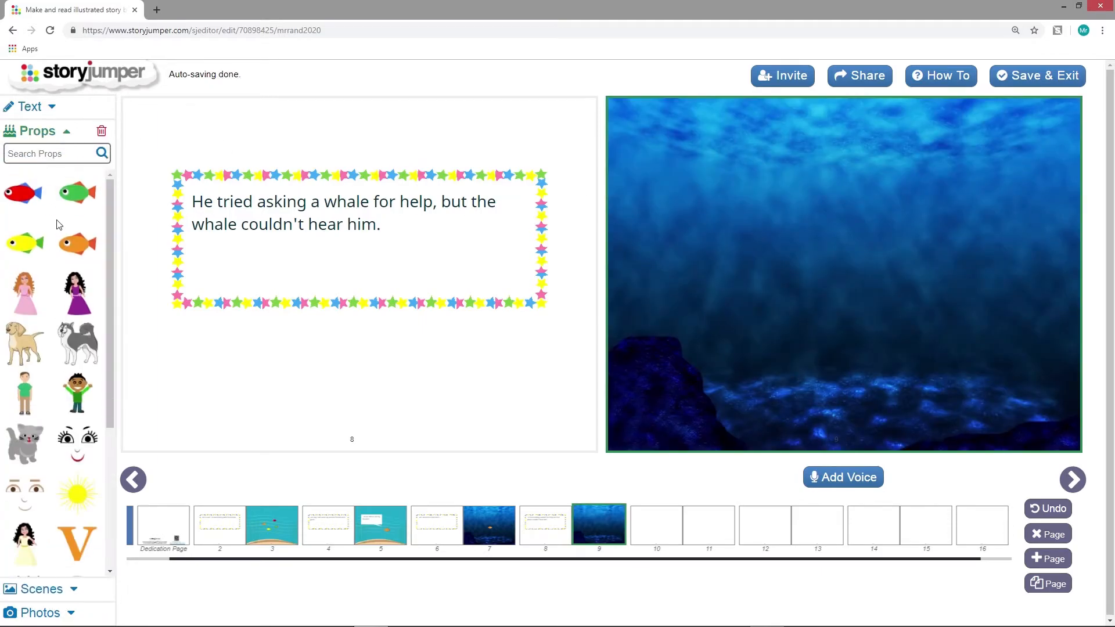
{"action": "left_click", "coordinate": [69, 150]}
{"action": "type", "text": "whale"}
{"action": "key", "text": "Return"}
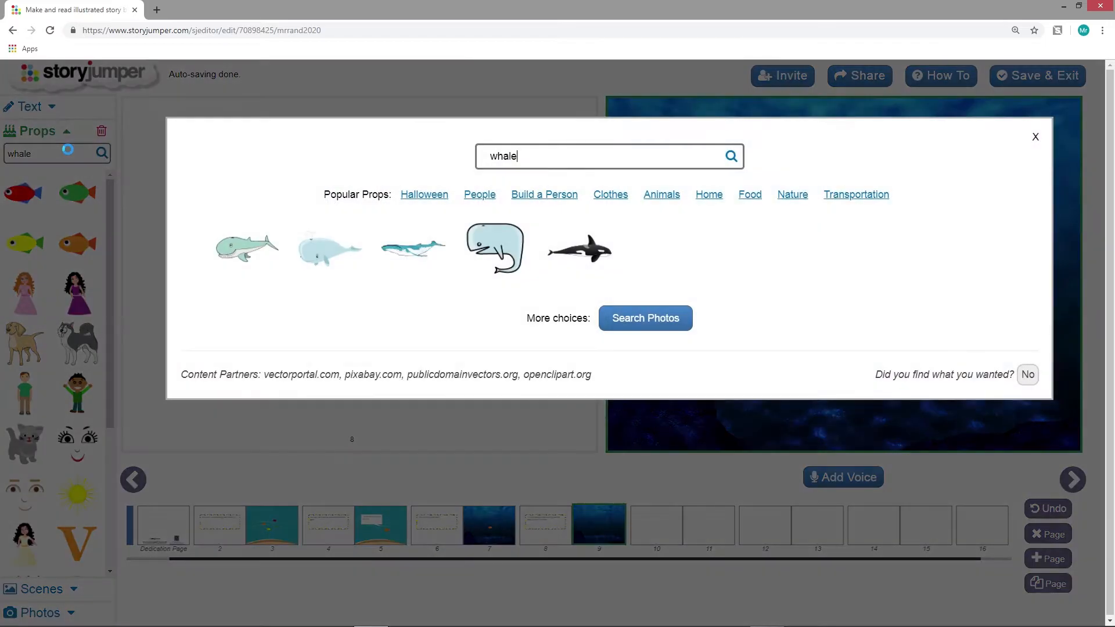
{"action": "left_click", "coordinate": [408, 257]}
{"action": "left_click", "coordinate": [1036, 138]}
Enlarge the whale to span the full width of page 9 and position it near the water's surface
{"action": "left_click_drag", "start_coordinate": [678, 133], "coordinate": [954, 318]}
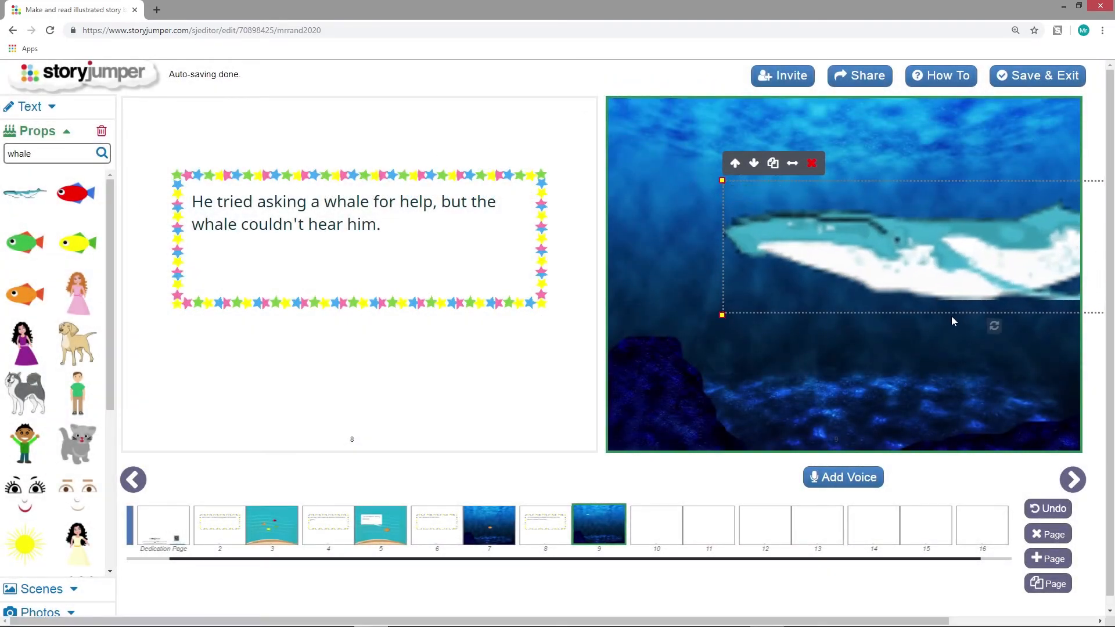
{"action": "left_click_drag", "start_coordinate": [940, 257], "coordinate": [823, 187]}
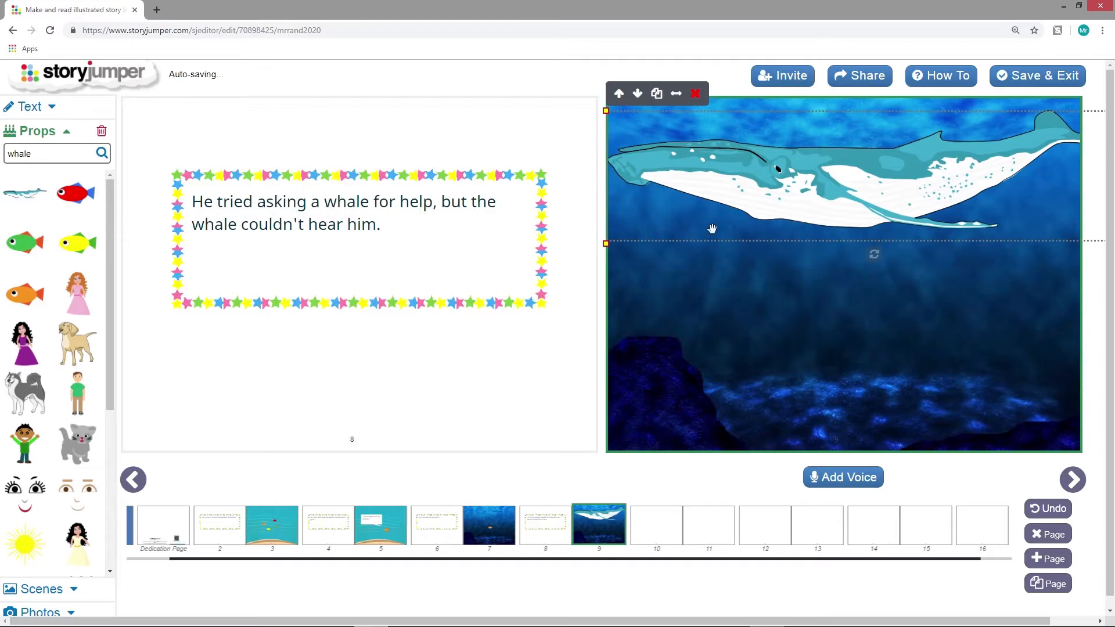
{"action": "mouse_move", "coordinate": [754, 183]}
{"action": "left_mouse_down"}
{"action": "mouse_move", "coordinate": [810, 184]}
{"action": "mouse_move", "coordinate": [760, 189]}
{"action": "left_mouse_up"}
Place a tiny orange fish in the water below the whale on page 9, tilted up toward it
{"action": "left_click", "coordinate": [25, 295]}
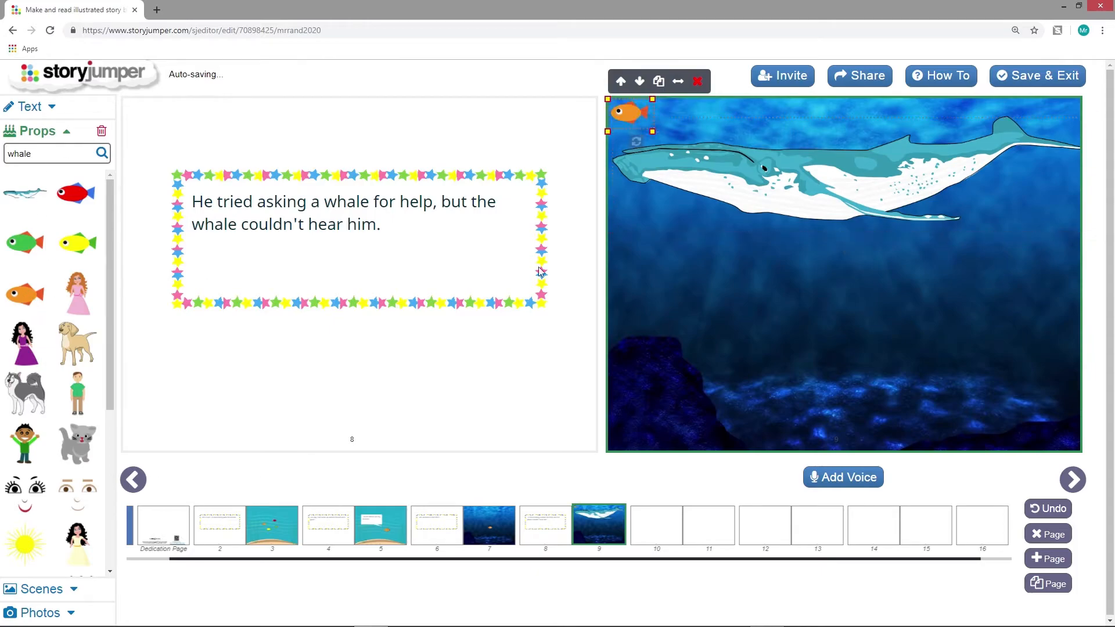
{"action": "left_click_drag", "start_coordinate": [623, 121], "coordinate": [901, 366]}
{"action": "left_click", "coordinate": [837, 319]}
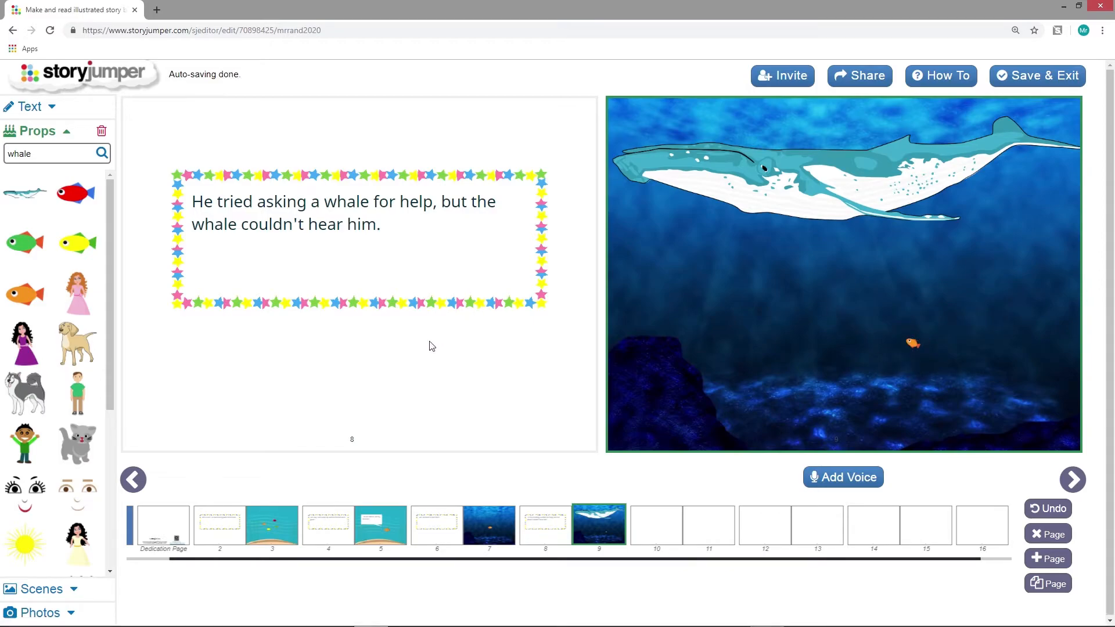
Add a star-bordered text box to page 10 reading "He asked a crab, but the crab was very angry."
{"action": "left_click", "coordinate": [657, 526]}
{"action": "left_click", "coordinate": [36, 107]}
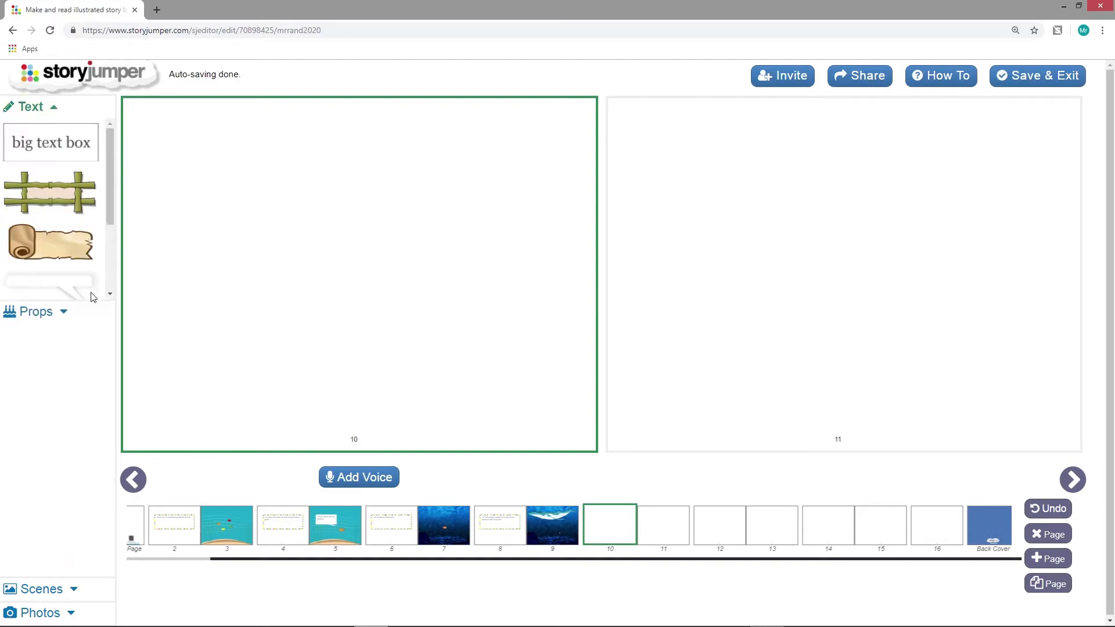
{"action": "left_click", "coordinate": [57, 406]}
{"action": "type", "text": "He asked a"}
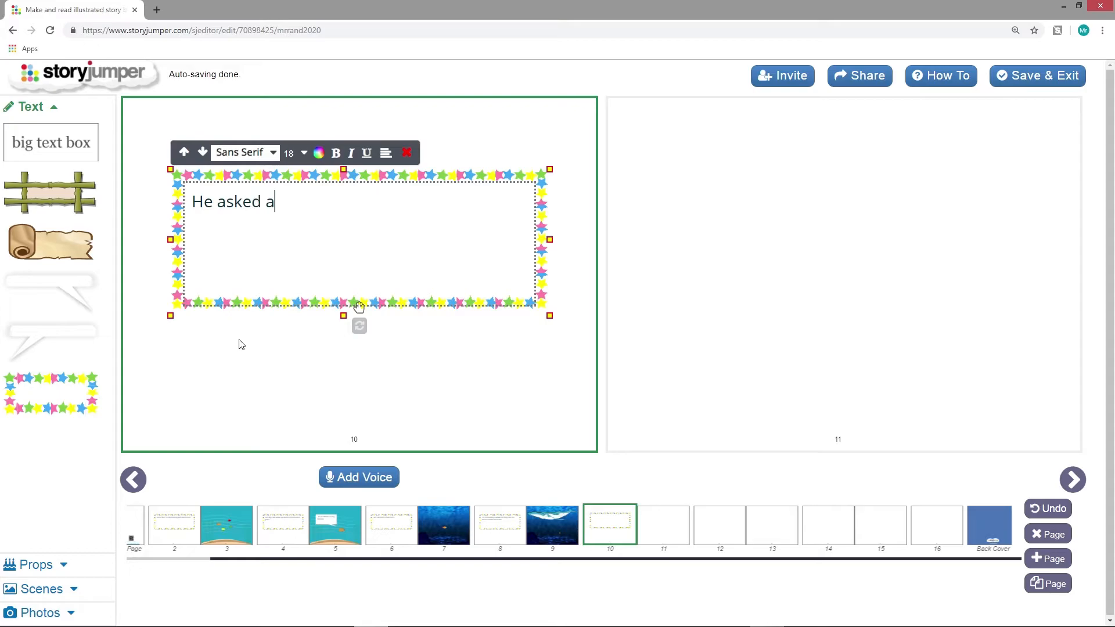
{"action": "type", "text": " crab, but the crab was "}
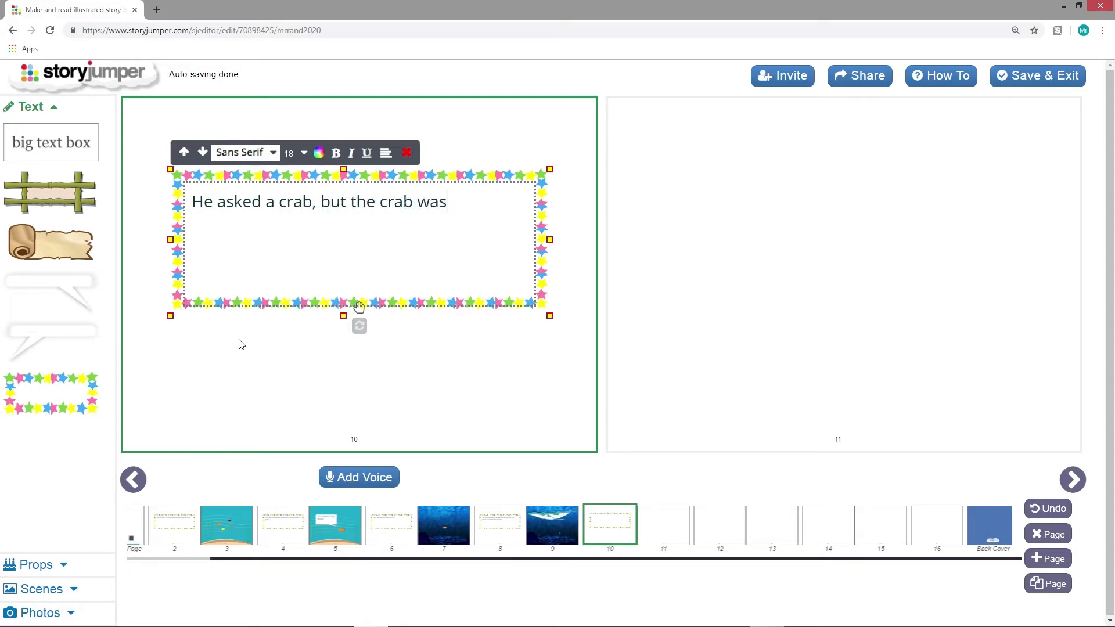
{"action": "type", "text": "very angry."}
Apply the dark blue underwater scene with rocks to page 11
{"action": "left_click", "coordinate": [819, 244]}
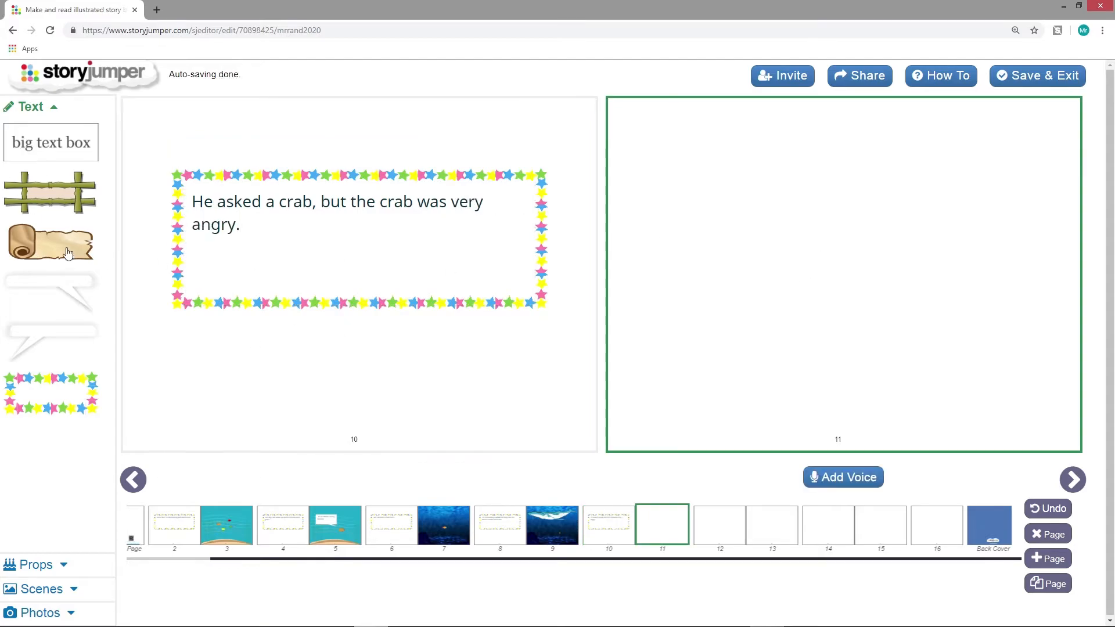
{"action": "left_click", "coordinate": [58, 592]}
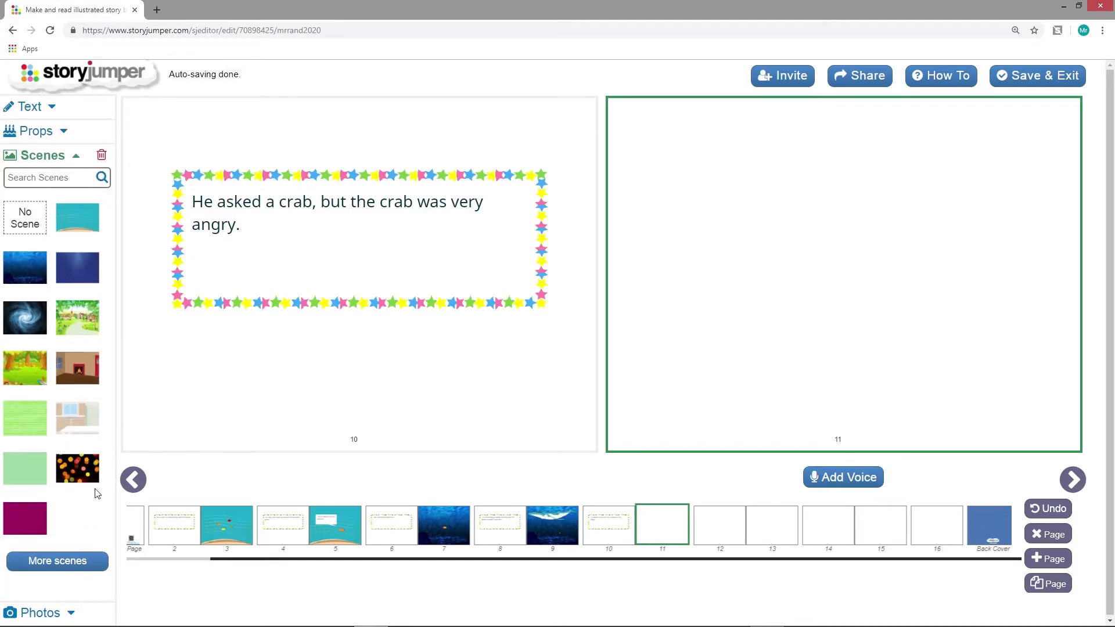
{"action": "left_click", "coordinate": [25, 268]}
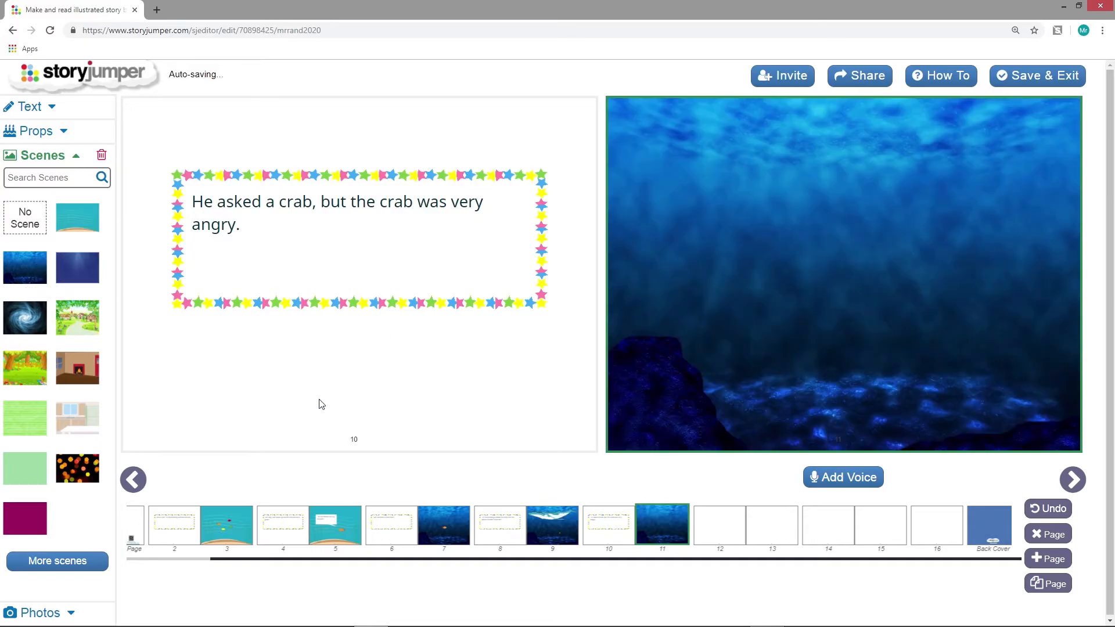
Search the props for "crab" and add the dark red crab with raised claws to the book's props
{"action": "left_click", "coordinate": [58, 132]}
{"action": "left_click", "coordinate": [57, 152]}
{"action": "type", "text": "cra"}
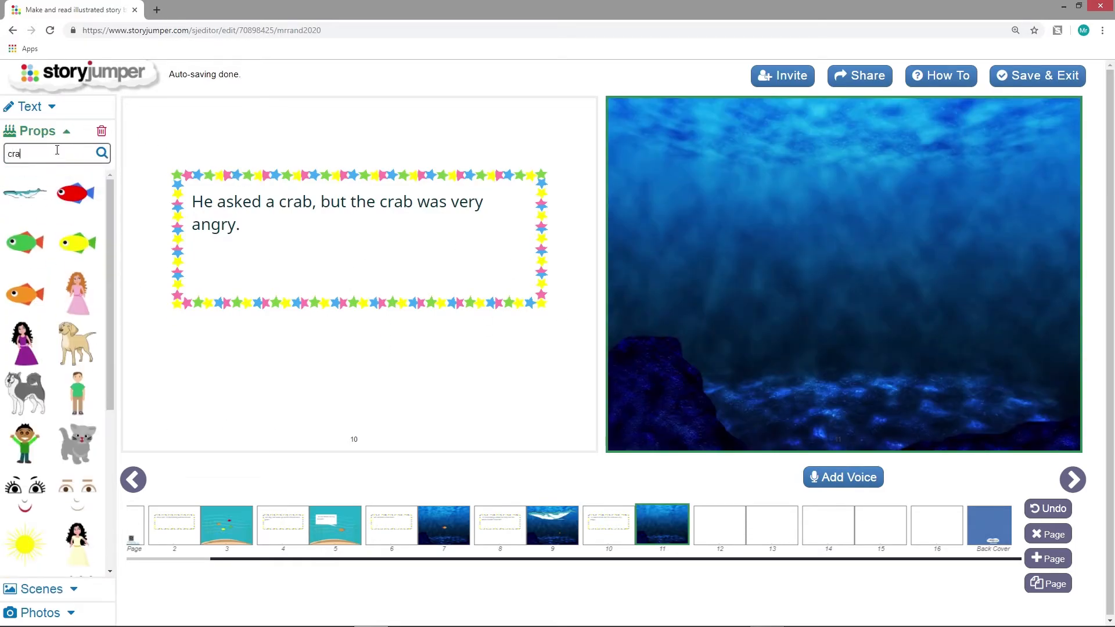
{"action": "type", "text": "b"}
{"action": "key", "text": "Return"}
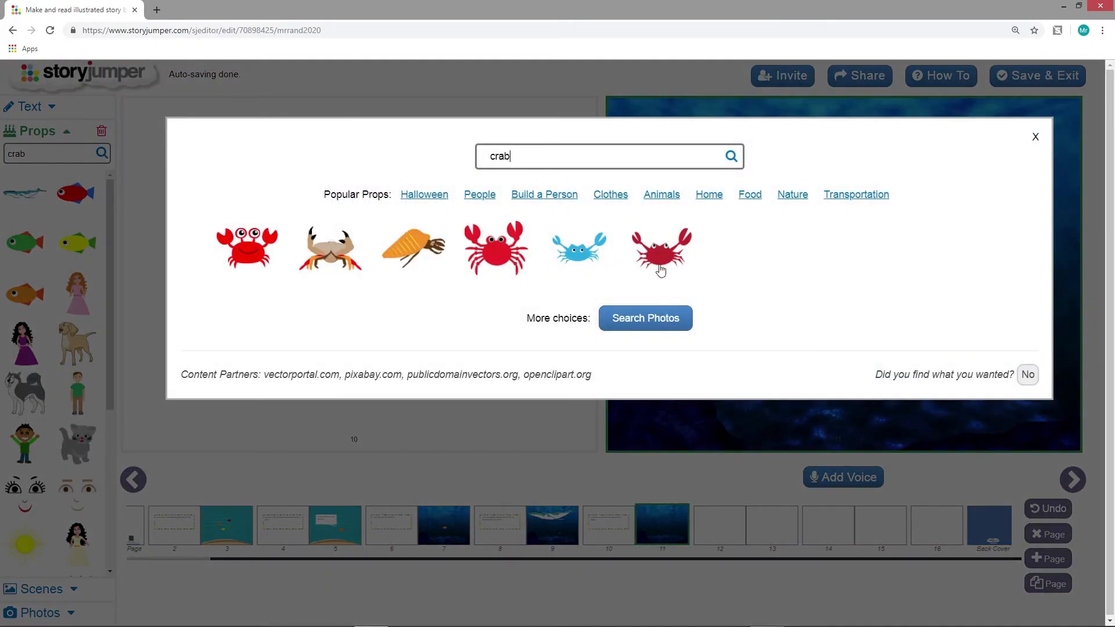
{"action": "left_click", "coordinate": [681, 254]}
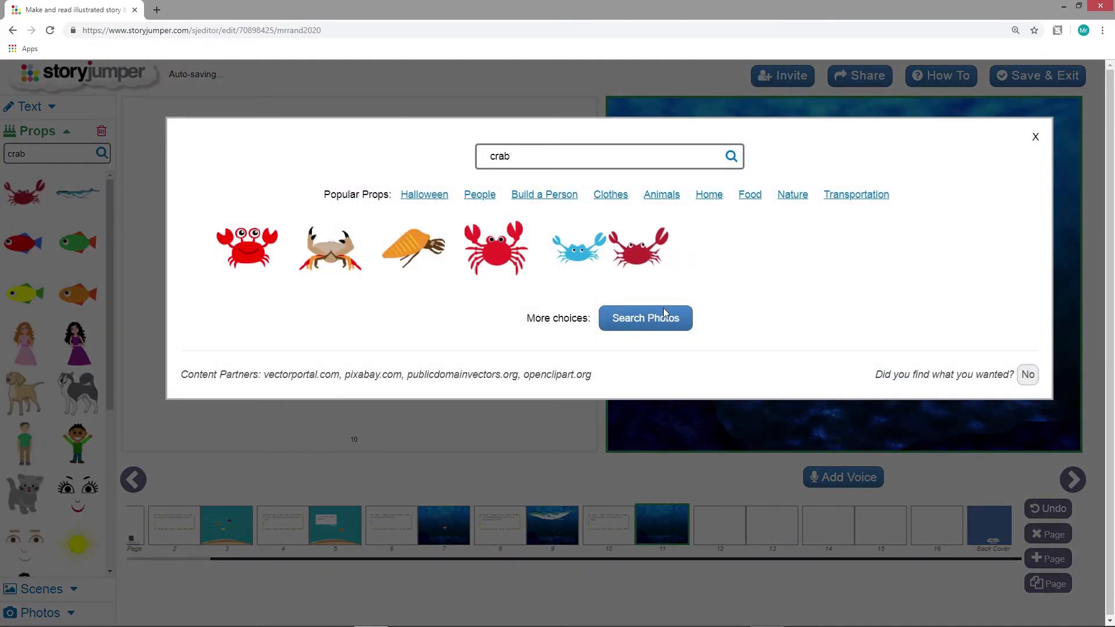
{"action": "left_click", "coordinate": [1035, 138]}
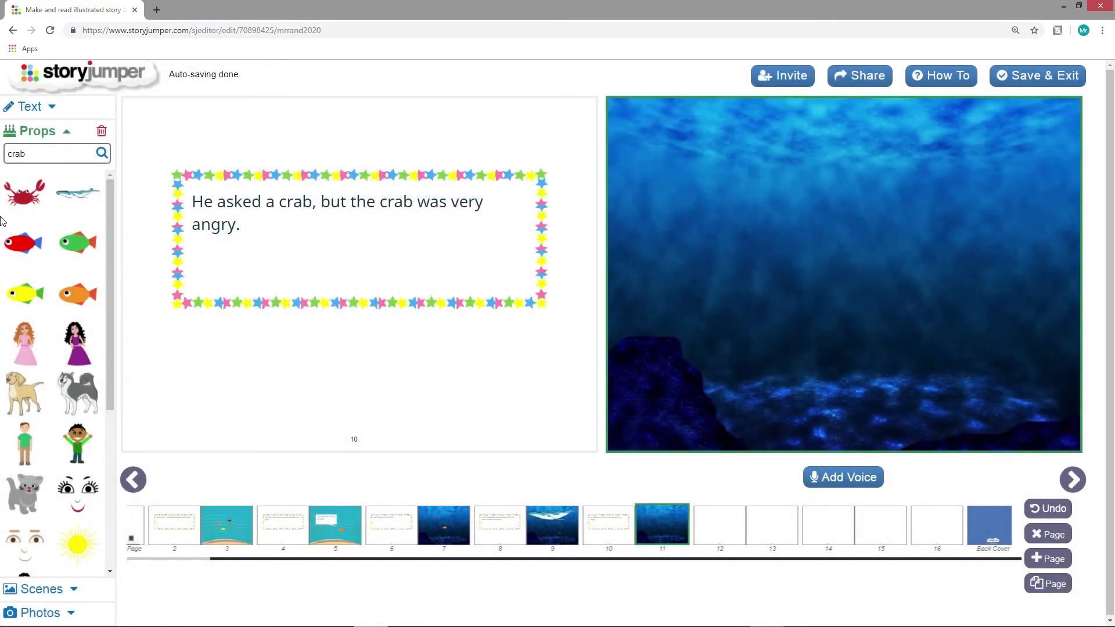
Place the red crab on the seabed of page 11 and an orange fish in the water above and beside it
{"action": "left_click", "coordinate": [26, 200]}
{"action": "left_click_drag", "start_coordinate": [630, 116], "coordinate": [824, 330]}
{"action": "left_click_drag", "start_coordinate": [791, 369], "coordinate": [822, 386]}
{"action": "left_click", "coordinate": [77, 295]}
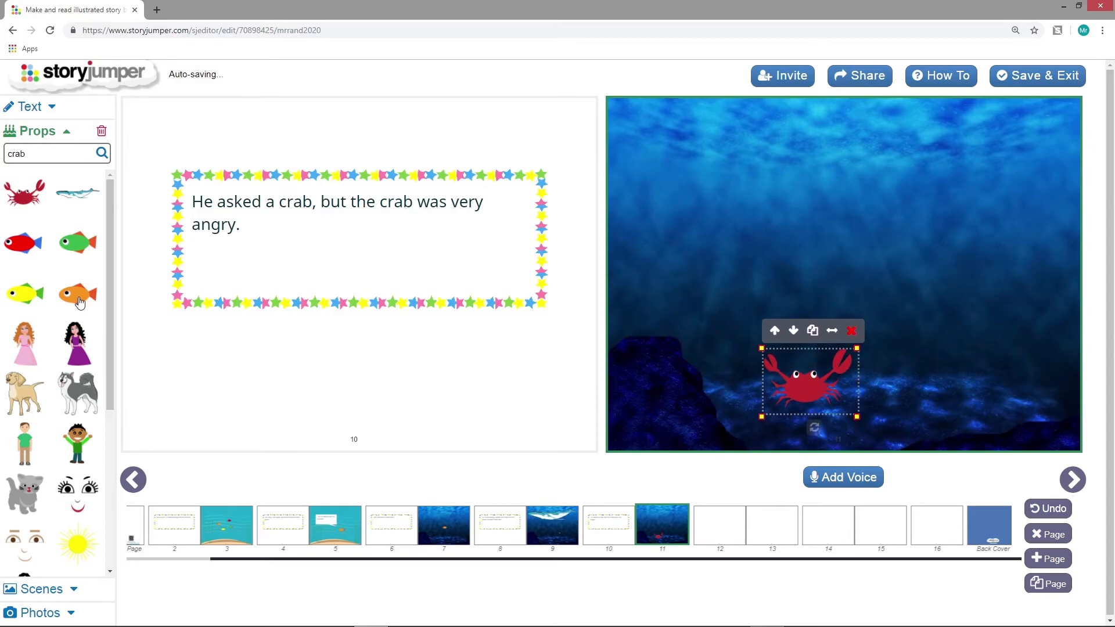
{"action": "left_click_drag", "start_coordinate": [647, 127], "coordinate": [934, 313]}
{"action": "left_click", "coordinate": [956, 215]}
Add a star-bordered text box to page 12 reading "Finally, he found his friends."
{"action": "left_click", "coordinate": [722, 539]}
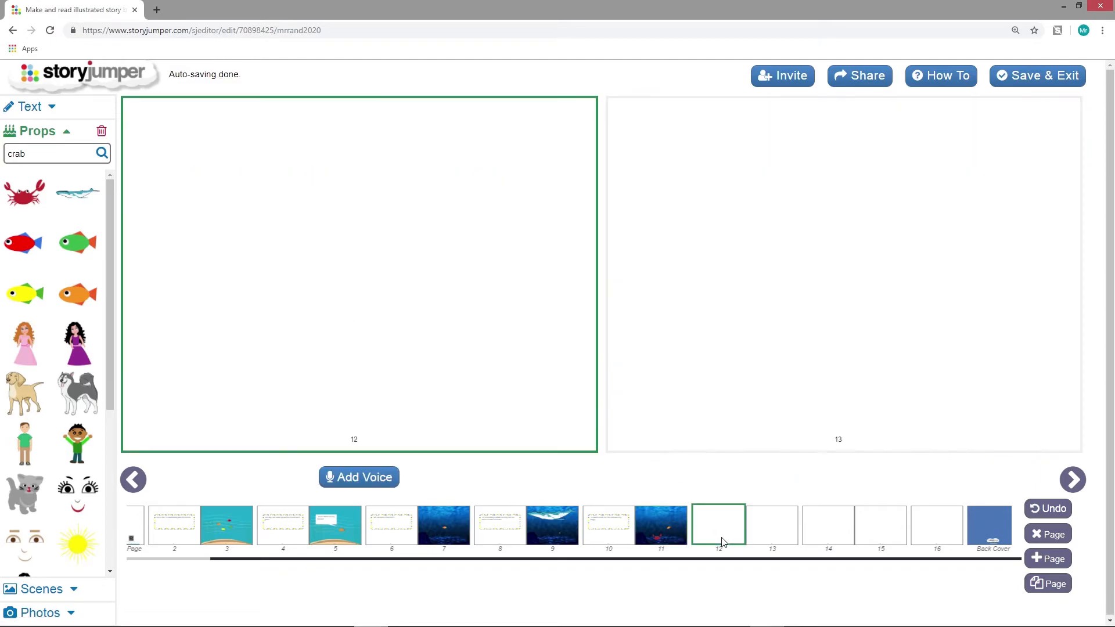
{"action": "left_click", "coordinate": [50, 111]}
{"action": "left_click", "coordinate": [52, 395]}
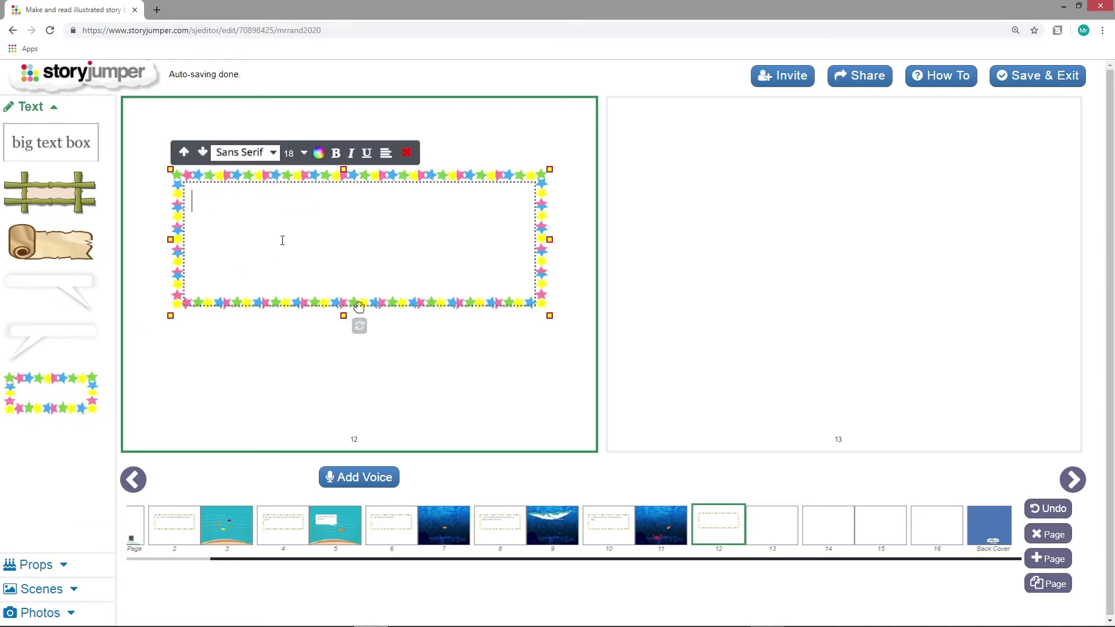
{"action": "type", "text": "Finally, he found his friends."}
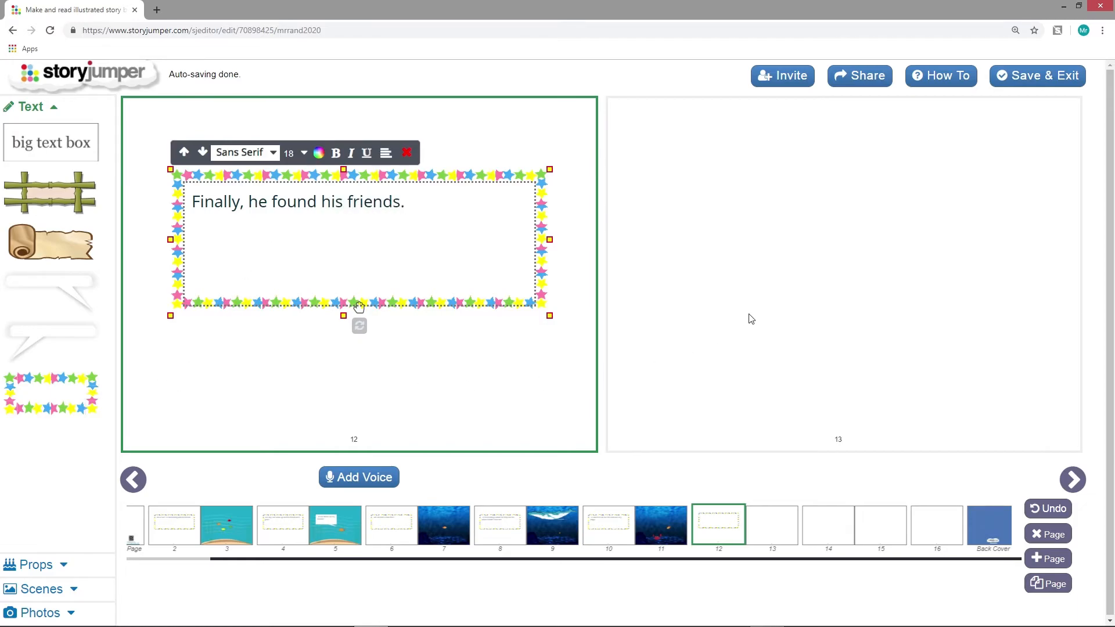
Apply the turquoise underwater scene with seaweed and sand to page 13
{"action": "left_click", "coordinate": [766, 319]}
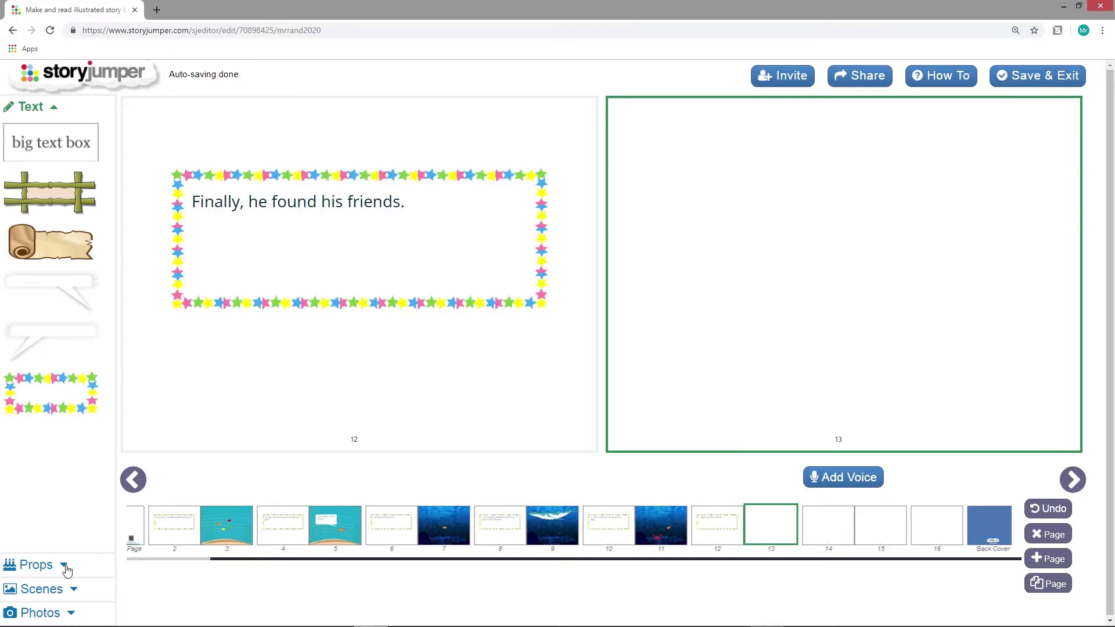
{"action": "left_click", "coordinate": [74, 590]}
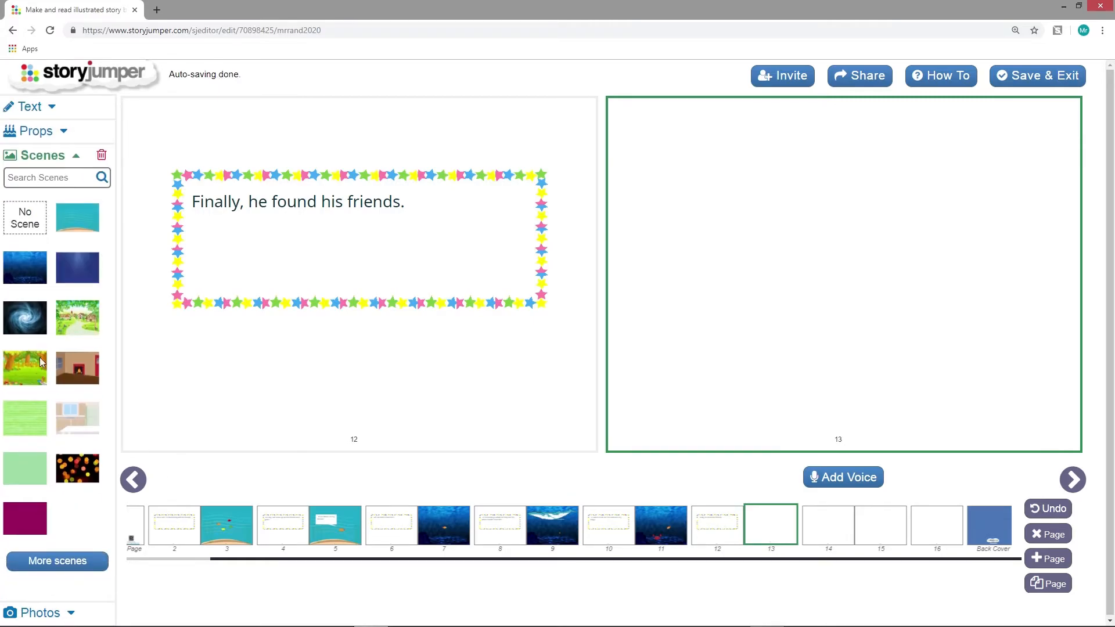
{"action": "left_click", "coordinate": [88, 232]}
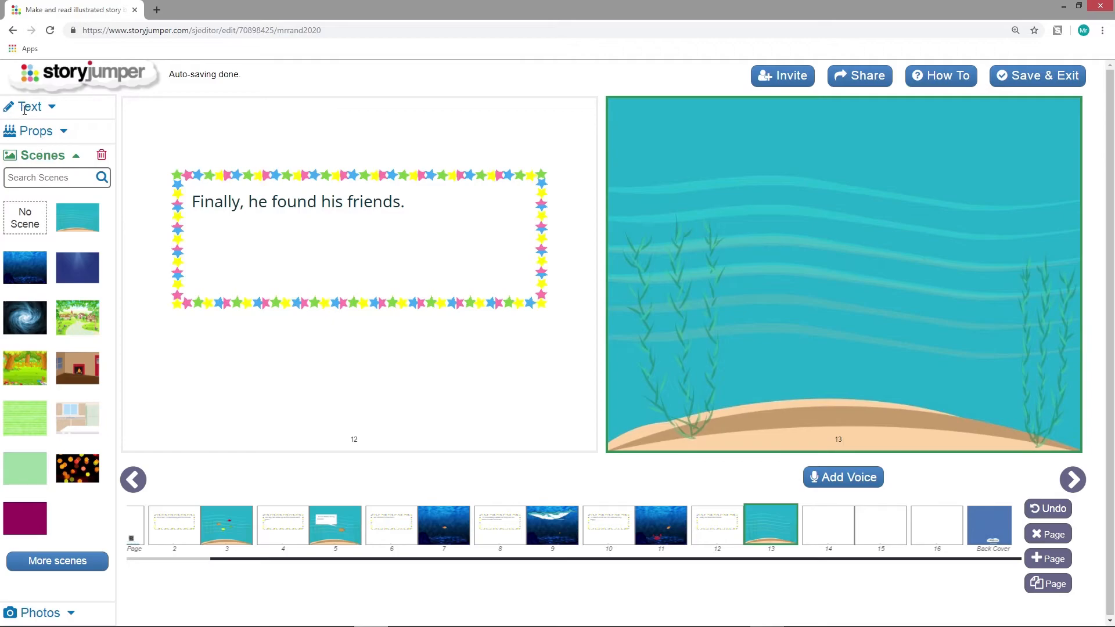
Add an orange, a green, a yellow and a red fish to page 13 and spread them around the middle of the water
{"action": "left_click", "coordinate": [64, 133]}
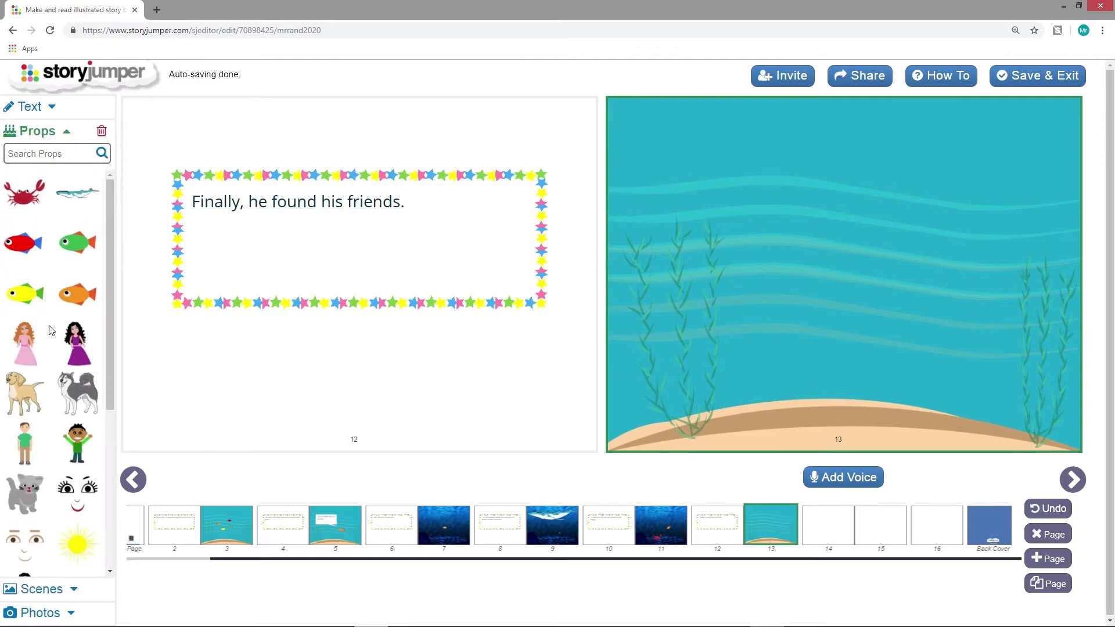
{"action": "left_click", "coordinate": [75, 299]}
{"action": "left_click", "coordinate": [73, 249]}
{"action": "left_click", "coordinate": [25, 287]}
{"action": "left_click", "coordinate": [24, 240]}
{"action": "left_click_drag", "start_coordinate": [639, 122], "coordinate": [848, 301]}
{"action": "left_click_drag", "start_coordinate": [619, 112], "coordinate": [770, 274]}
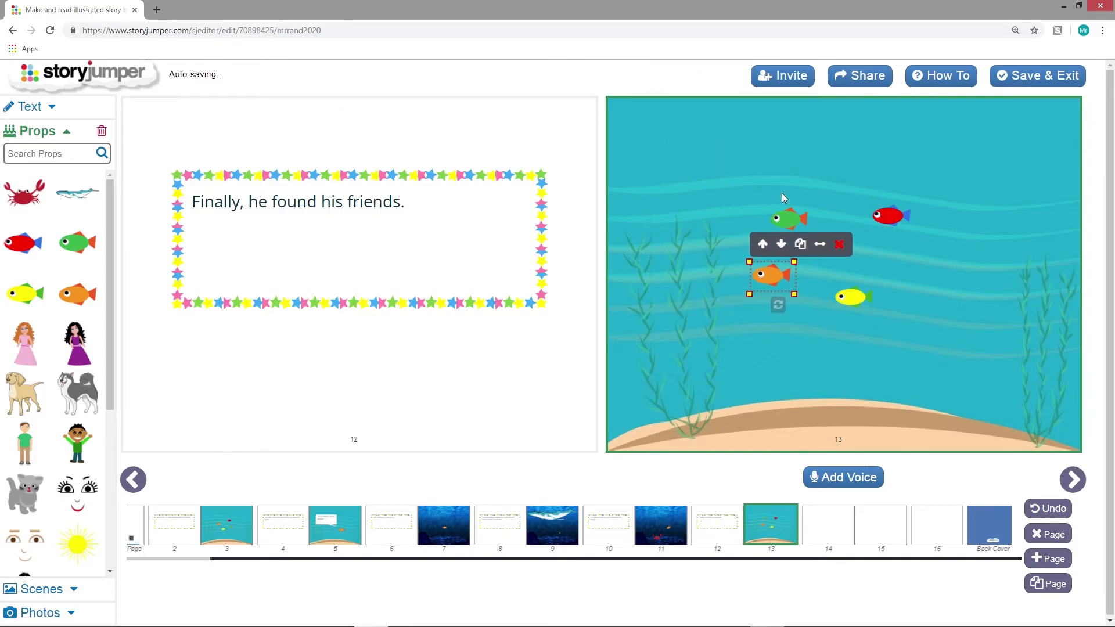
Flip the orange fish on page 13 to face its friends, and adjust the position and tilt of the green, red and yellow fish
{"action": "left_click", "coordinate": [819, 244]}
{"action": "left_click_drag", "start_coordinate": [790, 221], "coordinate": [815, 221]}
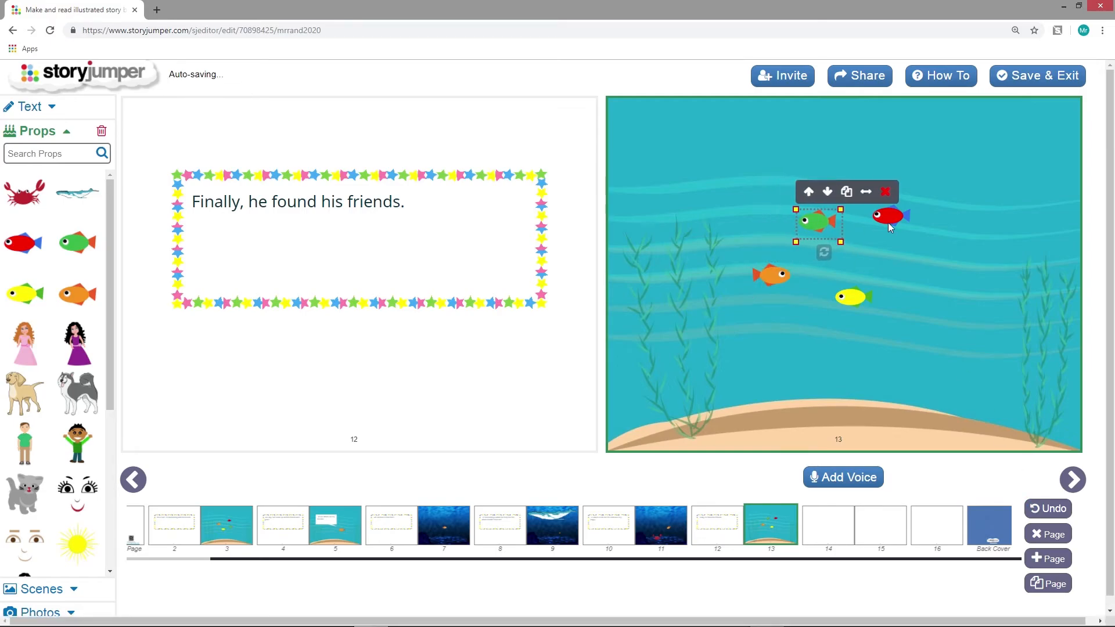
{"action": "left_click", "coordinate": [889, 216]}
{"action": "mouse_move", "coordinate": [899, 242]}
{"action": "left_mouse_down"}
{"action": "mouse_move", "coordinate": [910, 233]}
{"action": "mouse_move", "coordinate": [879, 242]}
{"action": "left_mouse_up"}
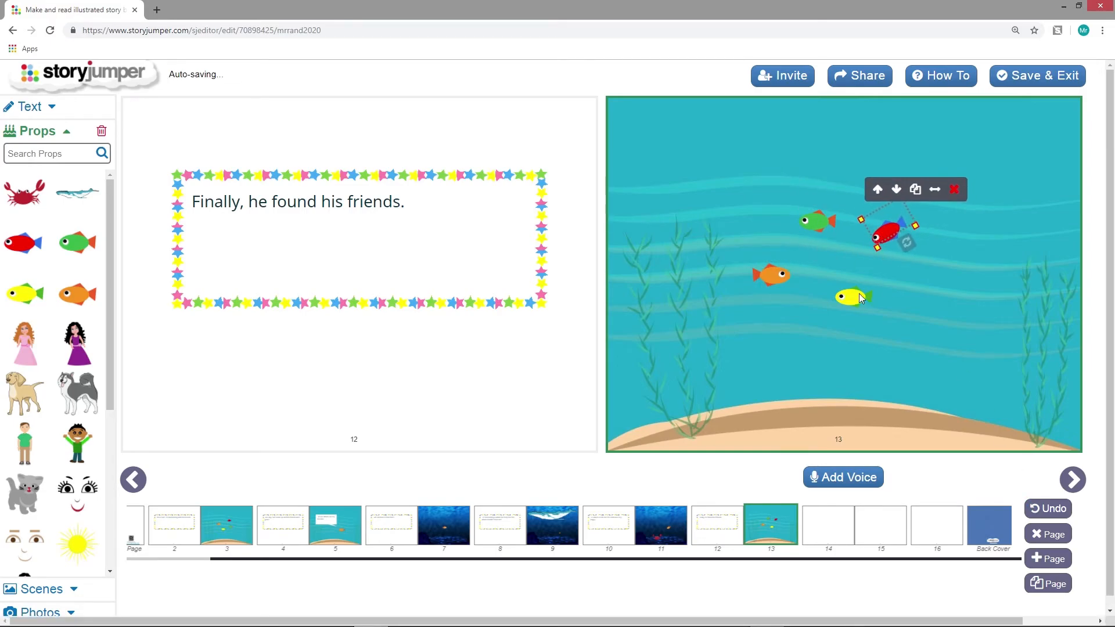
{"action": "left_click", "coordinate": [863, 298]}
{"action": "left_click_drag", "start_coordinate": [860, 329], "coordinate": [843, 316]}
{"action": "left_click", "coordinate": [835, 237]}
{"action": "left_click_drag", "start_coordinate": [824, 252], "coordinate": [835, 248]}
Add a star-bordered text box to page 14 reading "The end!"
{"action": "left_click", "coordinate": [829, 525]}
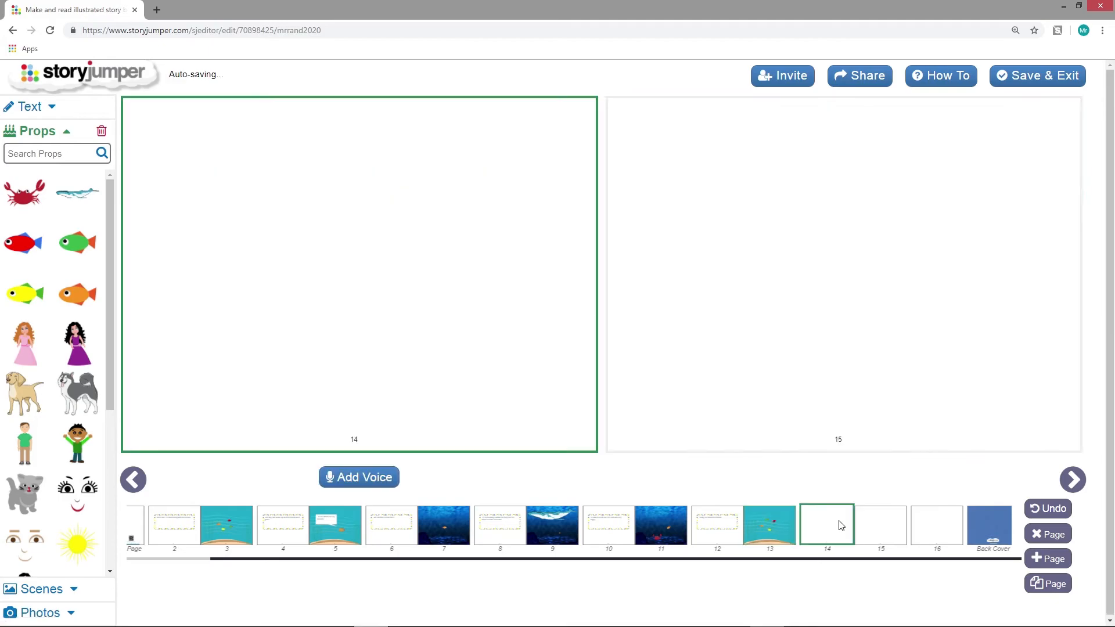
{"action": "left_click", "coordinate": [34, 107]}
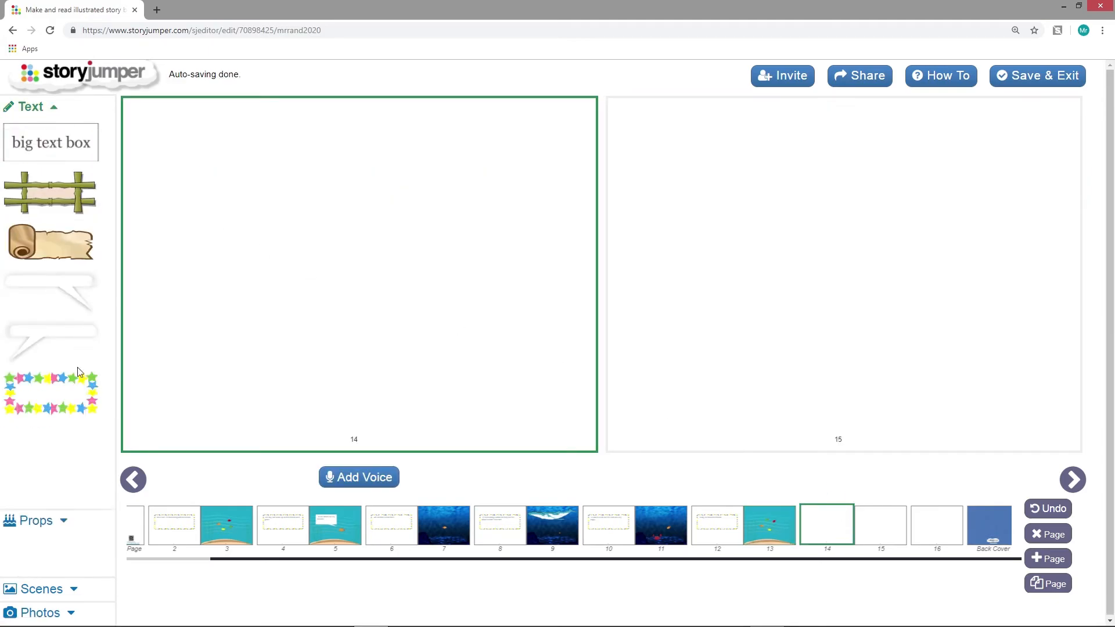
{"action": "left_click", "coordinate": [74, 411]}
{"action": "type", "text": "The end!"}
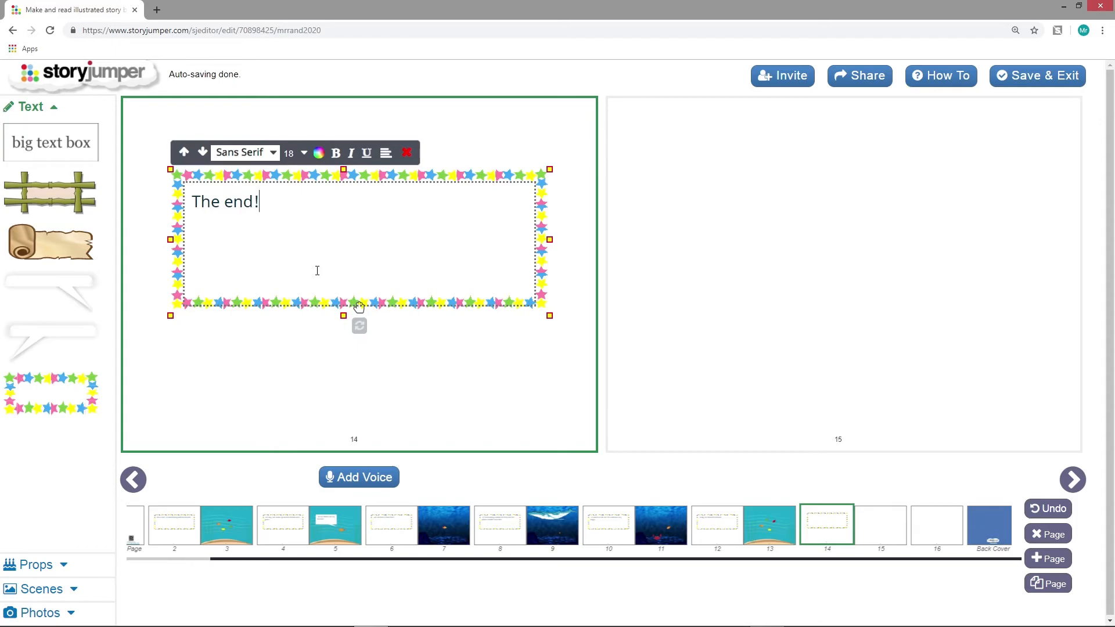
Delete the two unused blank pages after page 14
{"action": "left_click", "coordinate": [823, 224]}
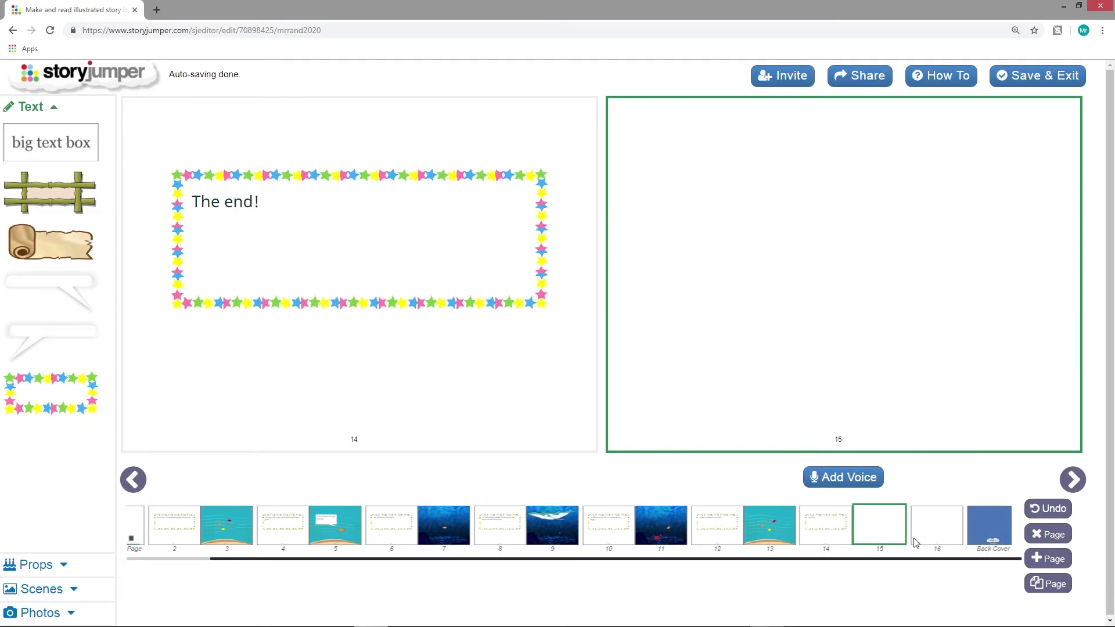
{"action": "left_click", "coordinate": [946, 538]}
{"action": "left_click", "coordinate": [878, 526]}
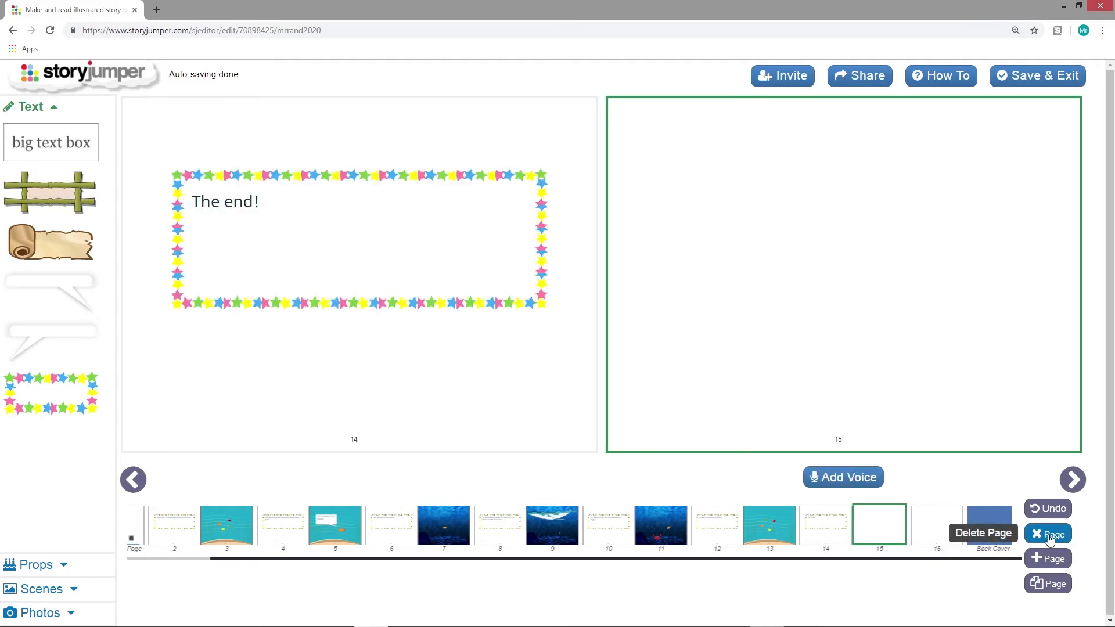
{"action": "left_click", "coordinate": [1051, 538]}
{"action": "left_click", "coordinate": [614, 99]}
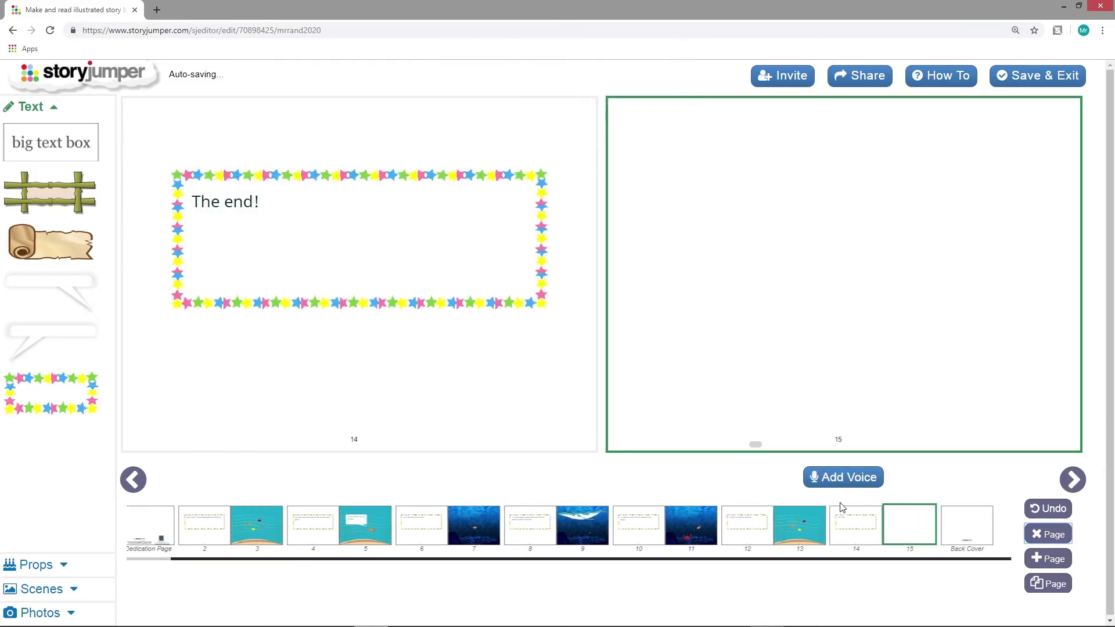
{"action": "left_click", "coordinate": [1052, 539]}
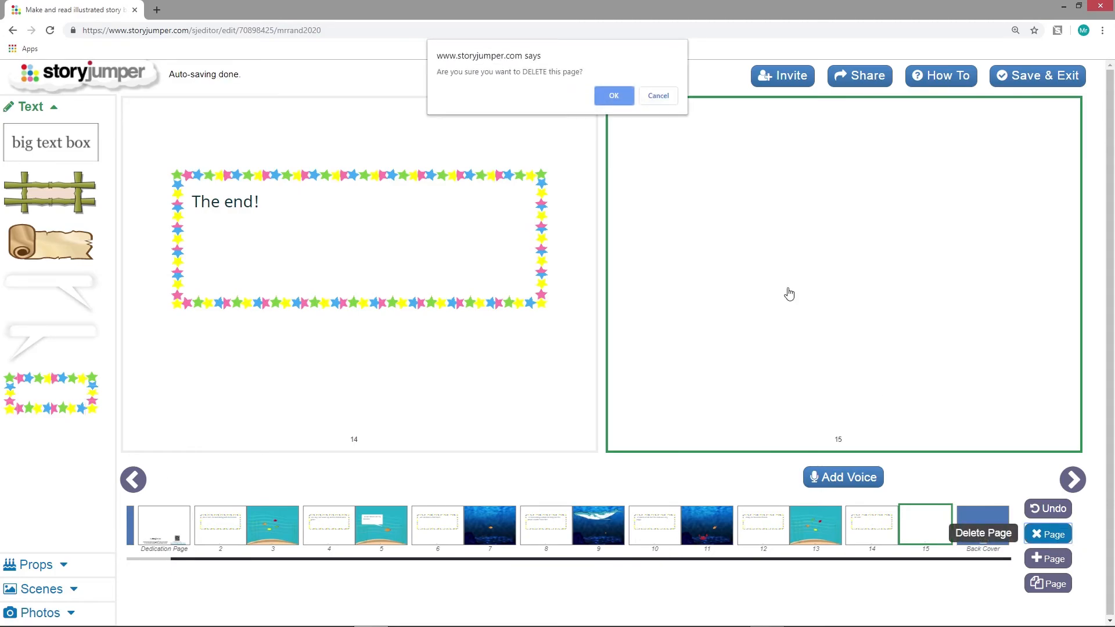
{"action": "left_click", "coordinate": [618, 97]}
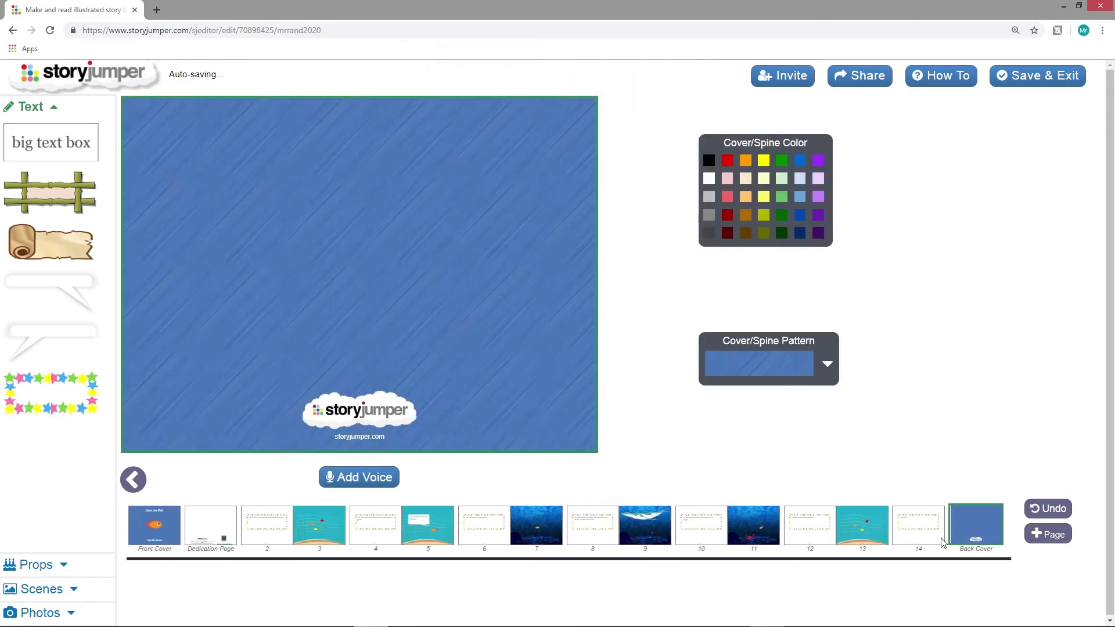
Check the front cover and opening pages, and save the book and exit the editor
{"action": "left_click", "coordinate": [170, 532]}
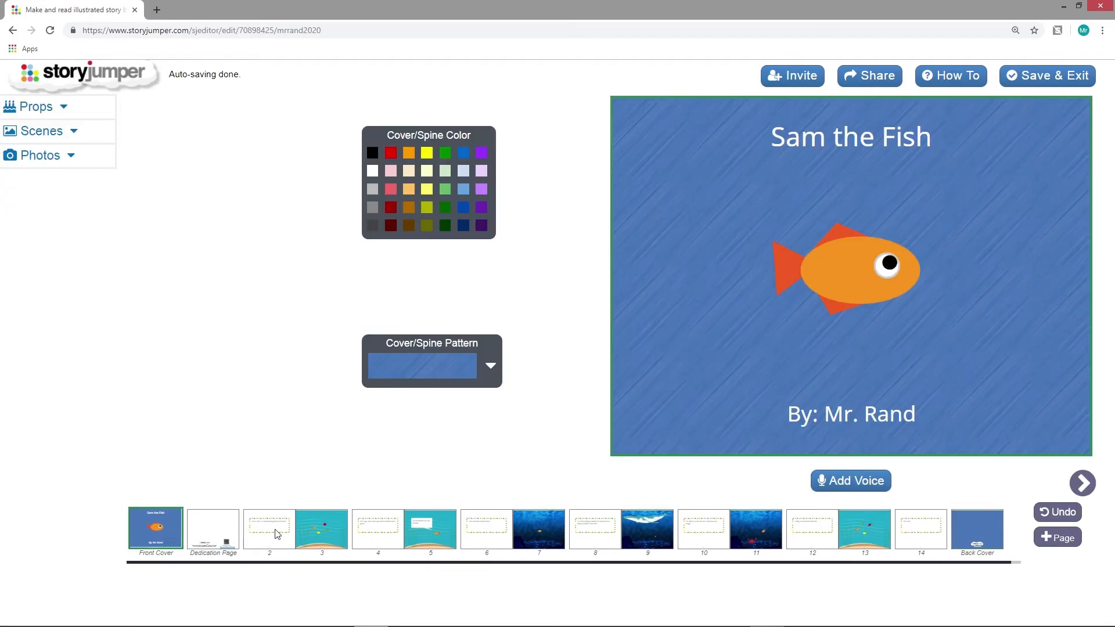
{"action": "left_click", "coordinate": [319, 529]}
{"action": "left_click", "coordinate": [173, 529]}
{"action": "left_click", "coordinate": [1058, 79]}
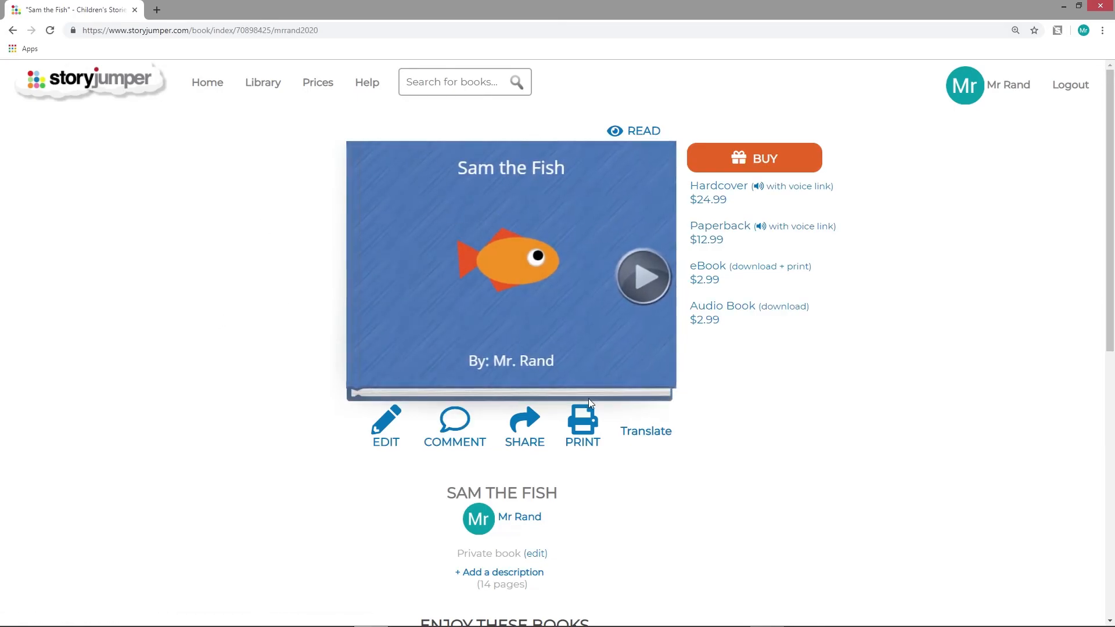
Read Sam the Fish from the front cover through to the "The end!" page, and return to the front cover
{"action": "left_click", "coordinate": [651, 278]}
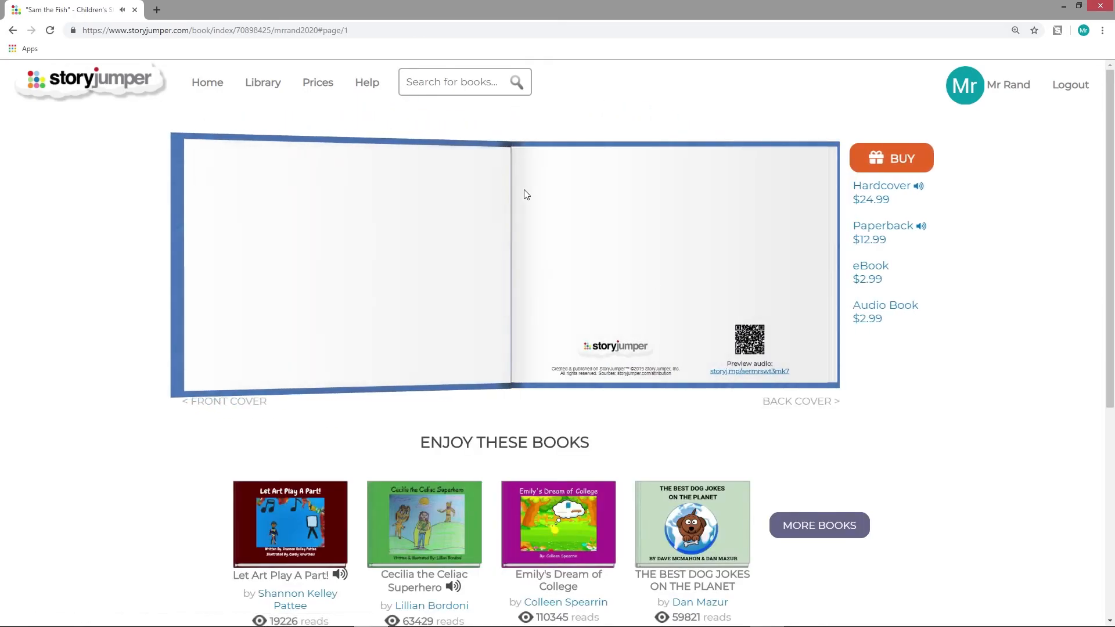
{"action": "left_click", "coordinate": [817, 374]}
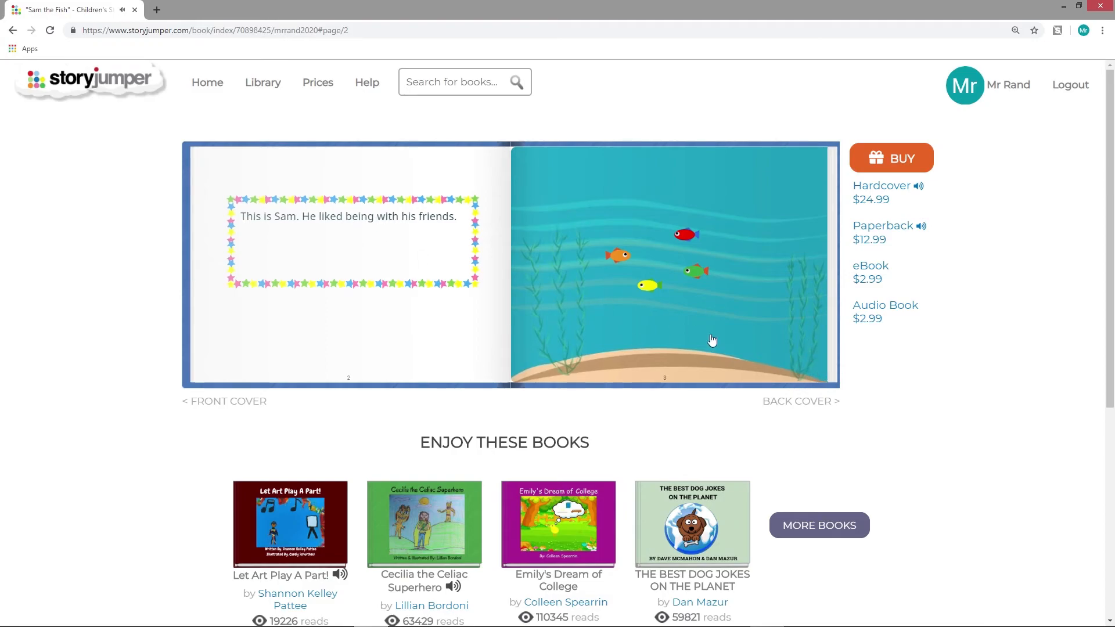
{"action": "left_click", "coordinate": [814, 376]}
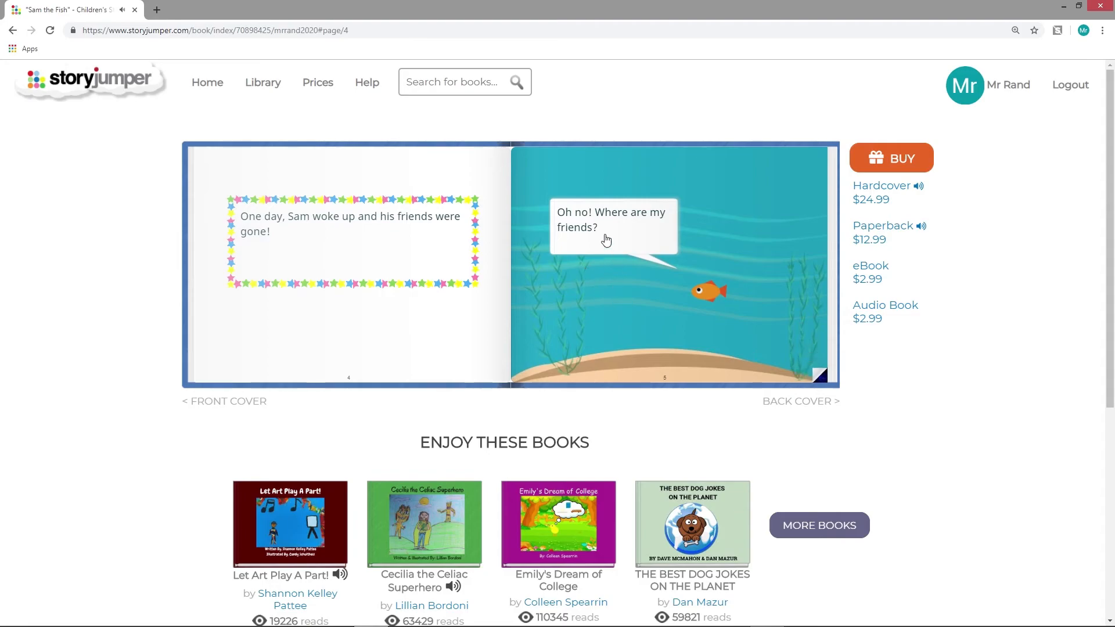
{"action": "left_click", "coordinate": [816, 375]}
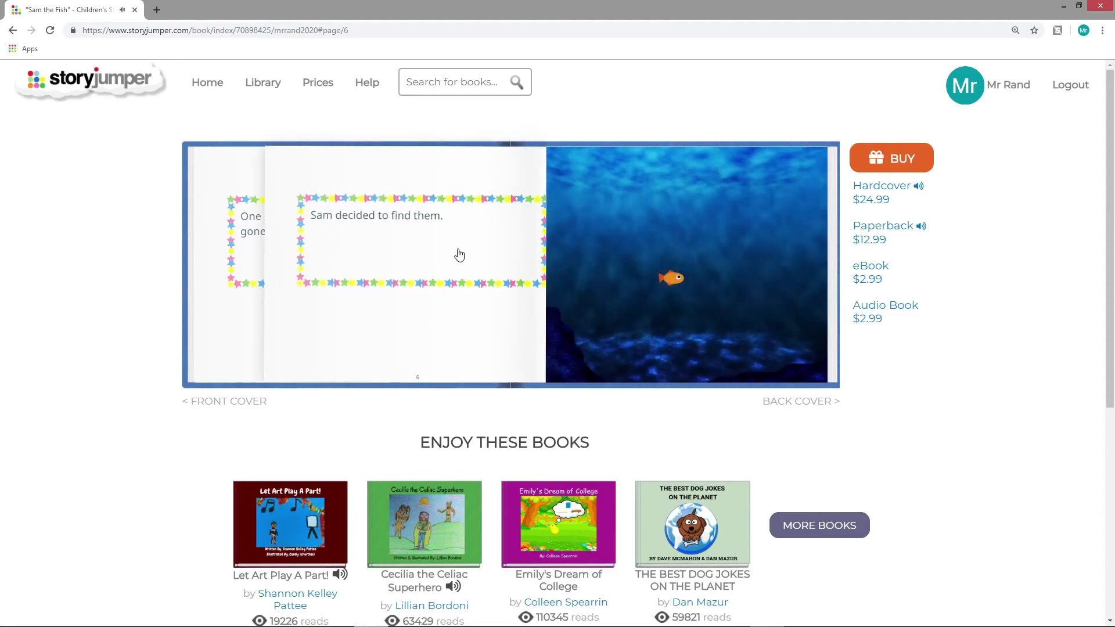
{"action": "left_click", "coordinate": [817, 376]}
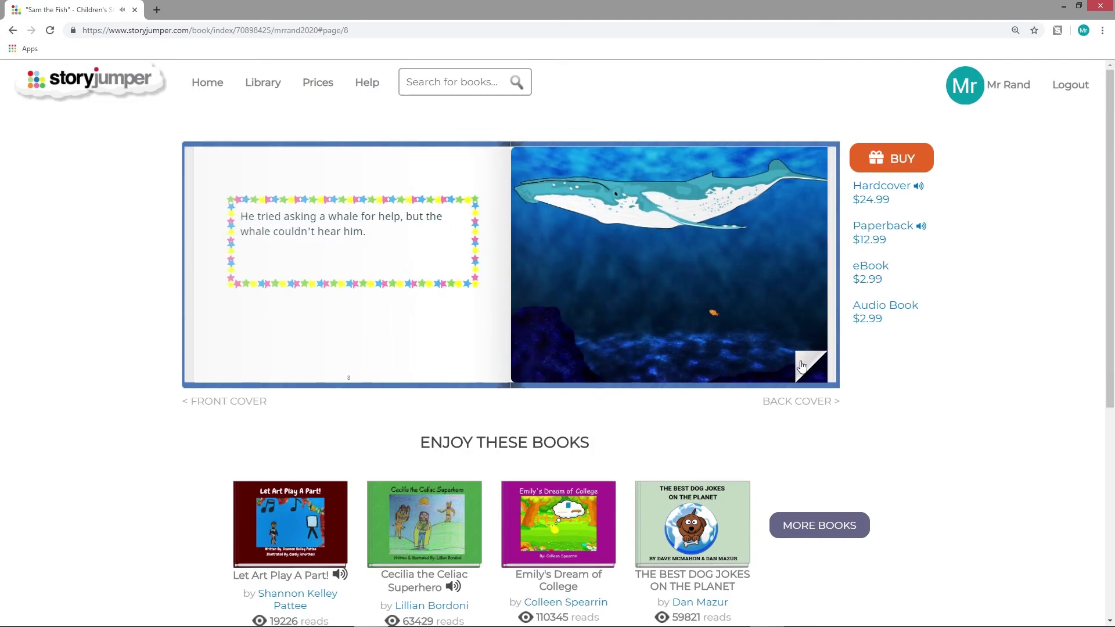
{"action": "left_click", "coordinate": [809, 371]}
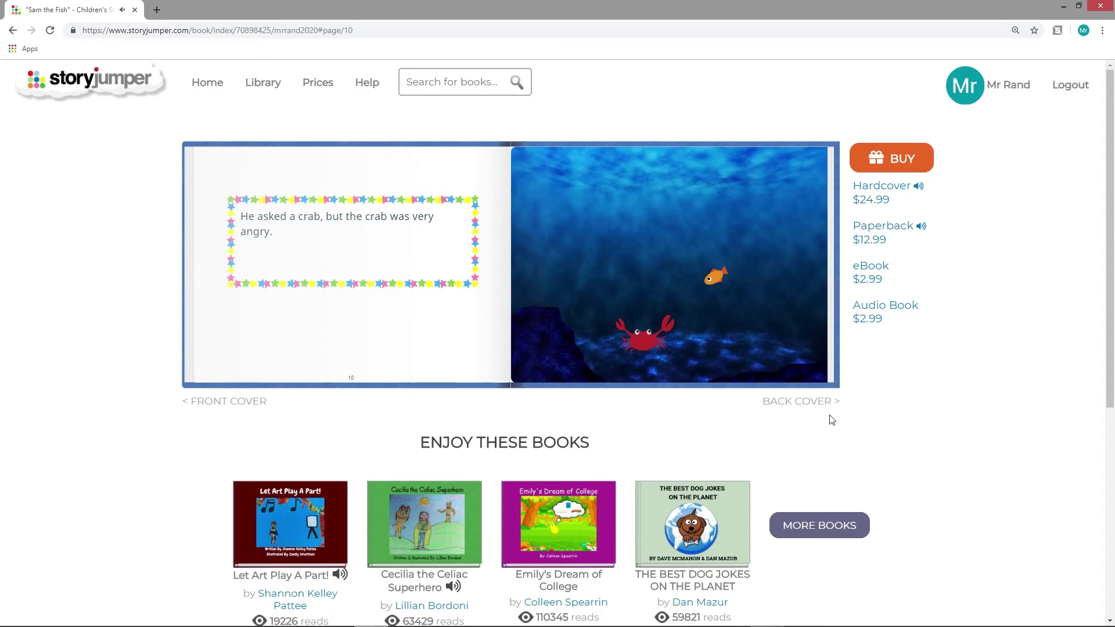
{"action": "left_click", "coordinate": [815, 375]}
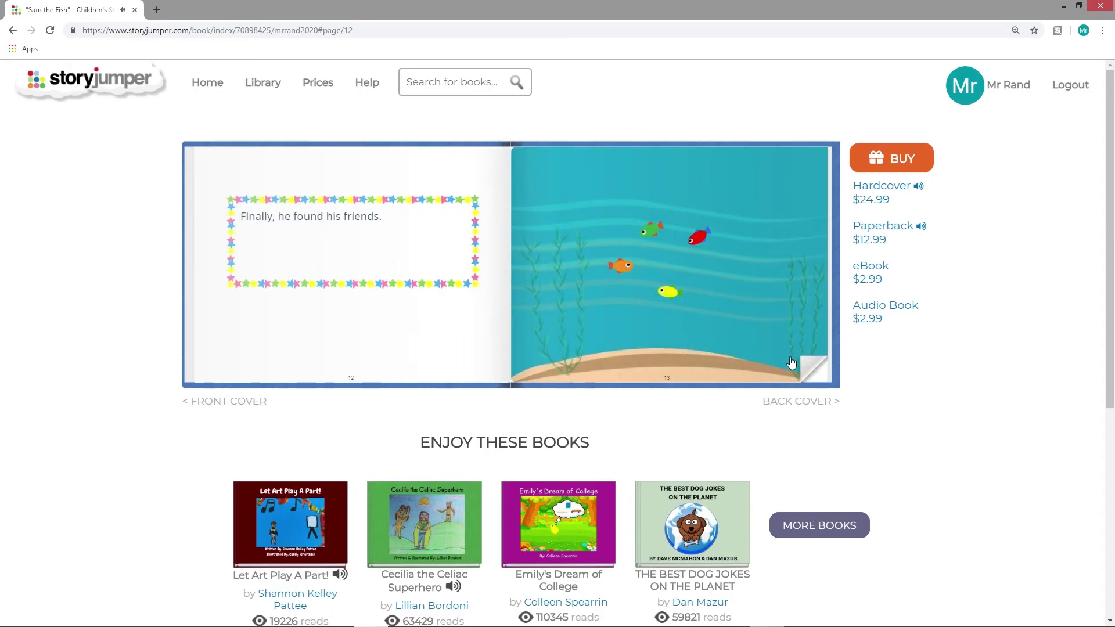
{"action": "left_click", "coordinate": [815, 373]}
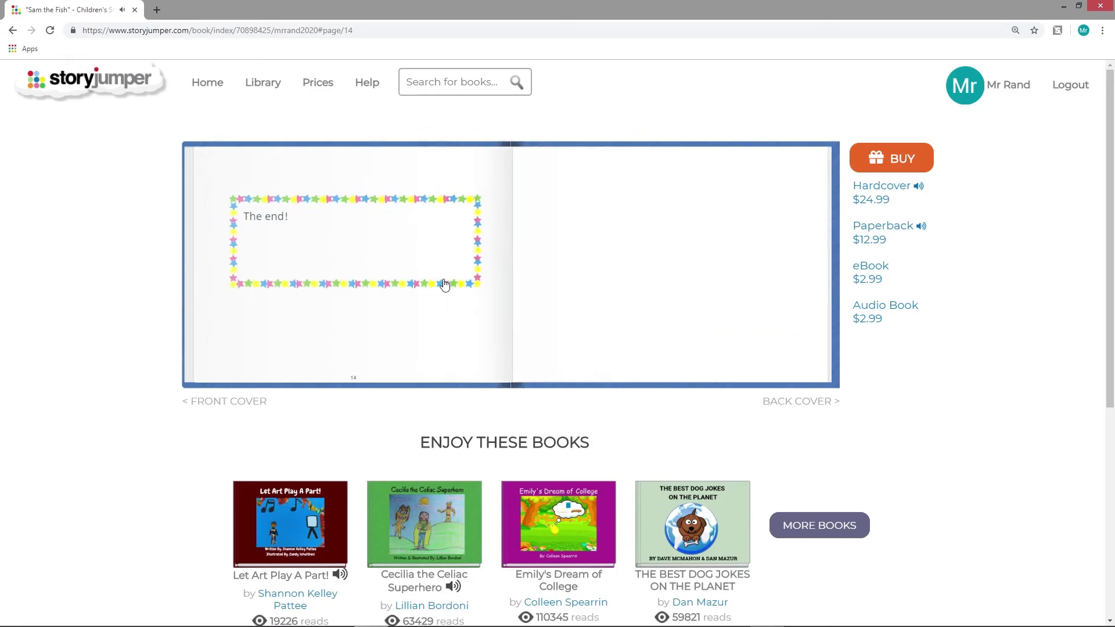
{"action": "left_click", "coordinate": [232, 403]}
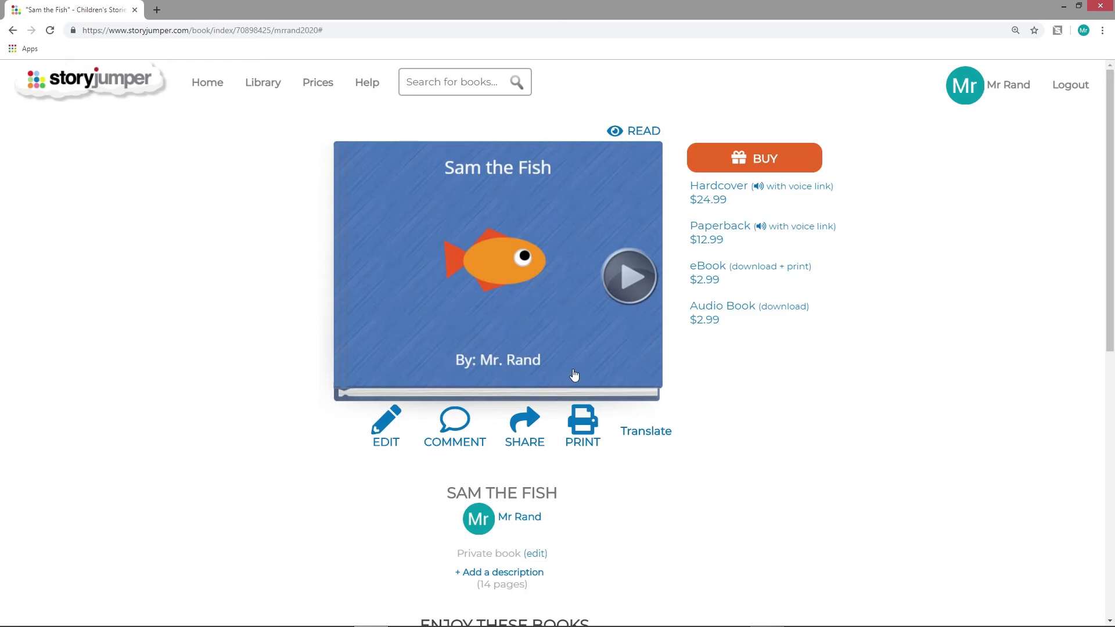
Open the sharing options for Sam the Fish and select the link for sharing with family and friends
{"action": "left_click", "coordinate": [526, 427]}
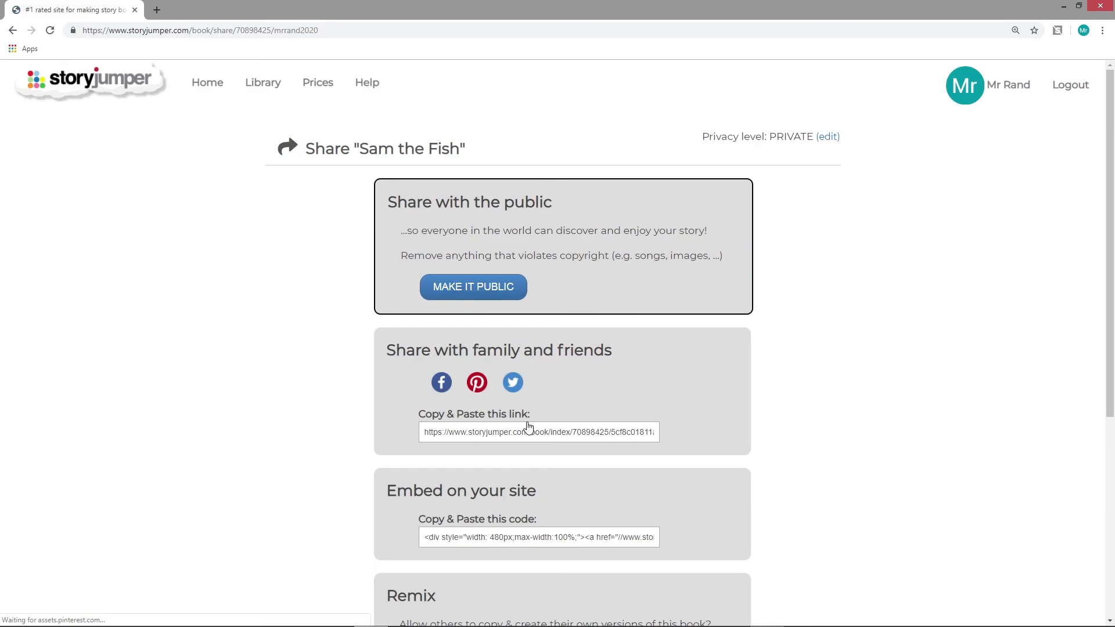
{"action": "left_click_drag", "start_coordinate": [386, 349], "coordinate": [632, 351]}
{"action": "left_click", "coordinate": [646, 359]}
{"action": "scroll", "coordinate": [581, 358], "scroll_direction": "down", "scroll_amount": 1}
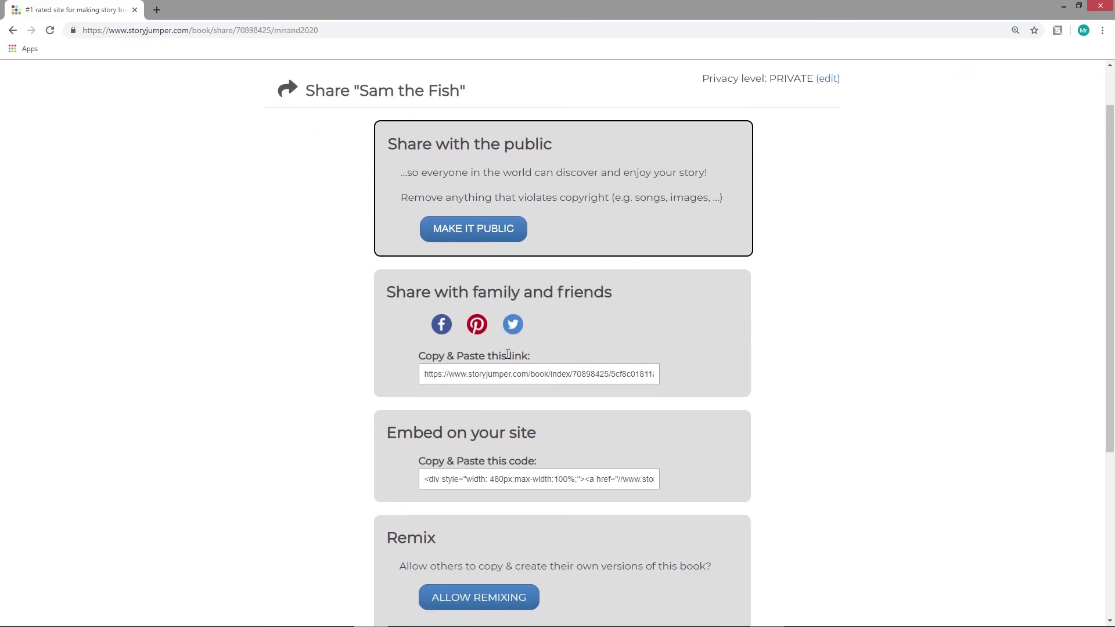
{"action": "left_click_drag", "start_coordinate": [417, 360], "coordinate": [550, 358]}
{"action": "left_click", "coordinate": [550, 359]}
{"action": "left_click", "coordinate": [522, 377]}
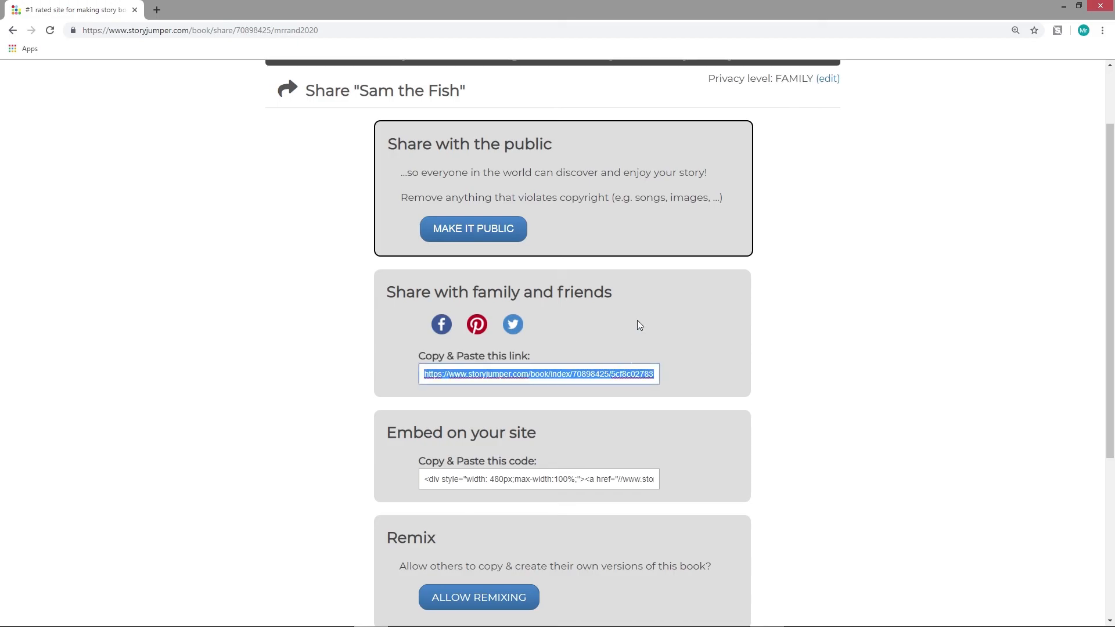
Select the code for embedding the book on a site and look over the other sharing options
{"action": "left_click", "coordinate": [566, 481]}
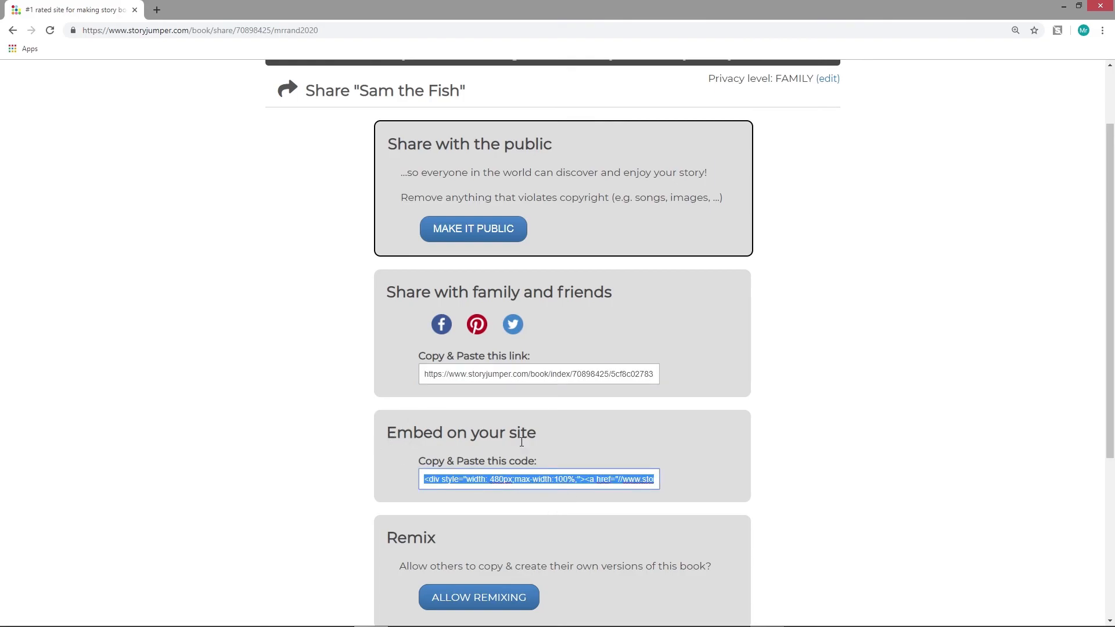
{"action": "left_click", "coordinate": [574, 481]}
{"action": "left_click", "coordinate": [661, 437]}
{"action": "left_click", "coordinate": [513, 480]}
{"action": "scroll", "coordinate": [622, 430], "scroll_direction": "down", "scroll_amount": 2}
{"action": "scroll", "coordinate": [650, 395], "scroll_direction": "up", "scroll_amount": 3}
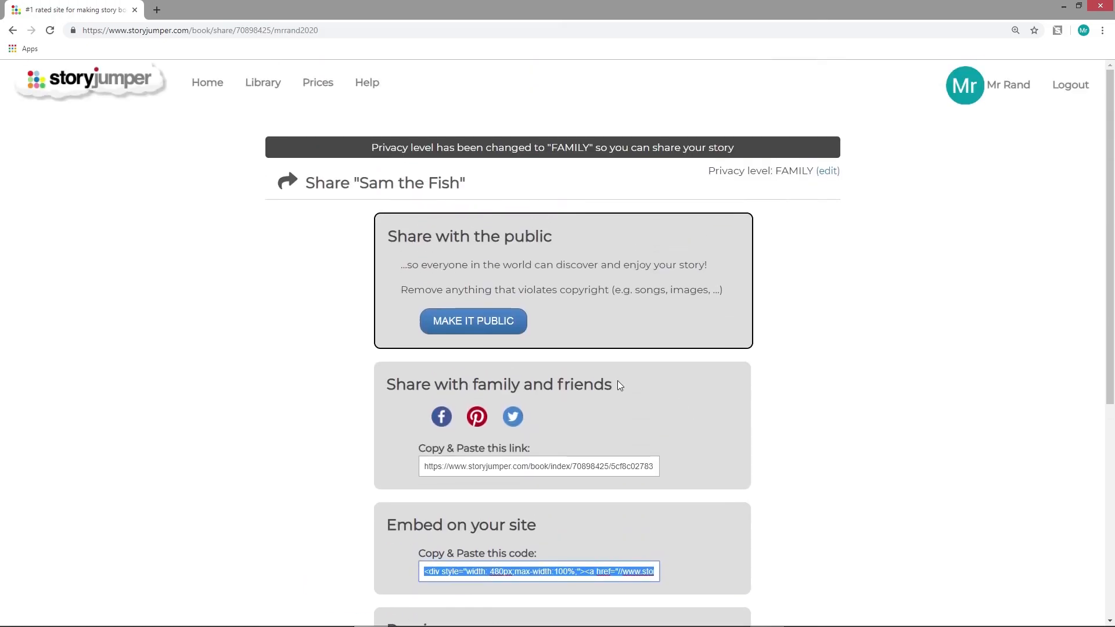
Mark Sam the Fish as finished in the list of personal books, and open the book
{"action": "left_click", "coordinate": [207, 82]}
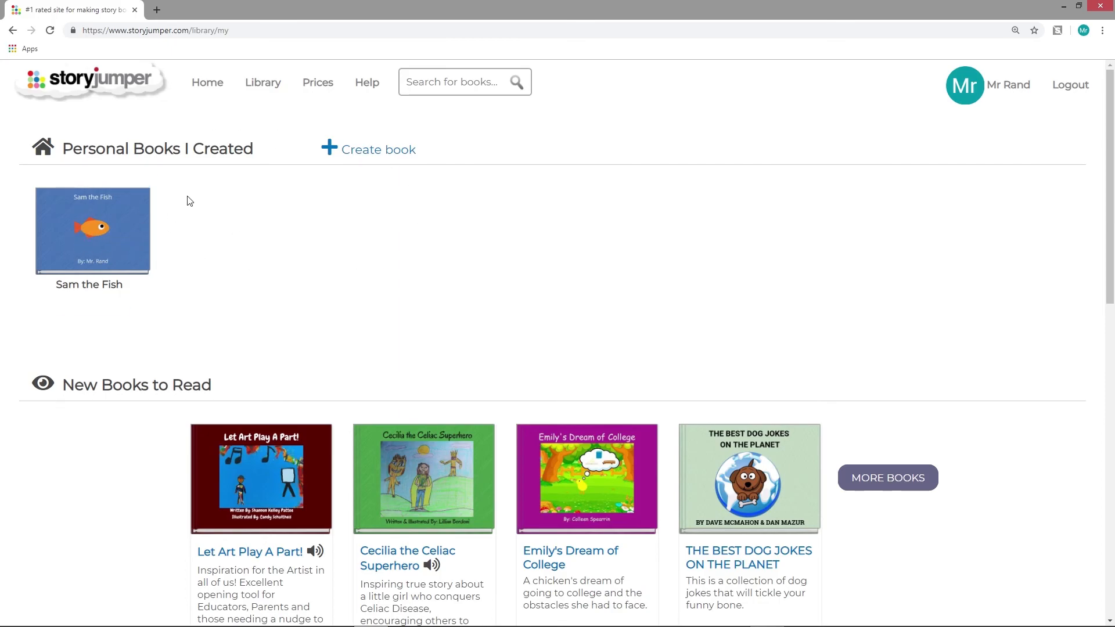
{"action": "left_click", "coordinate": [204, 87]}
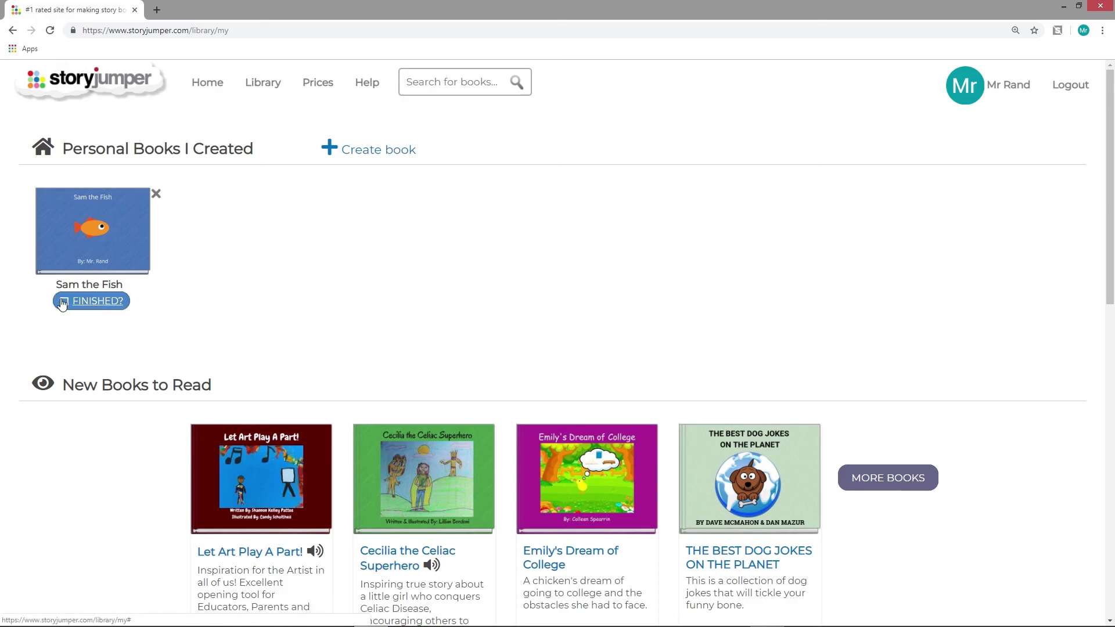
{"action": "left_click", "coordinate": [72, 302]}
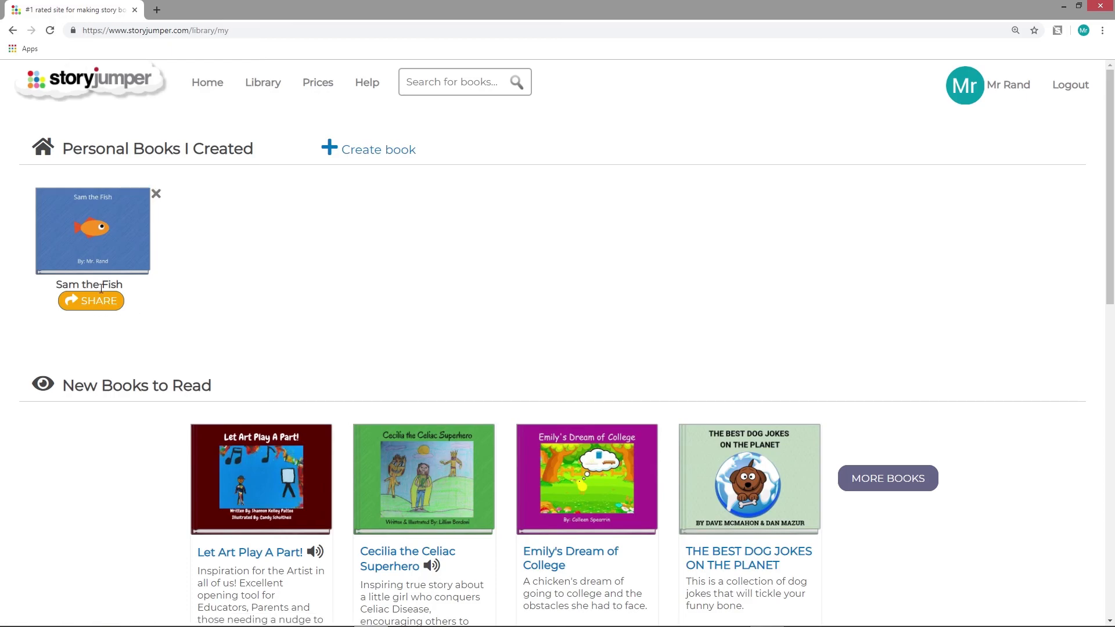
{"action": "left_click", "coordinate": [119, 307]}
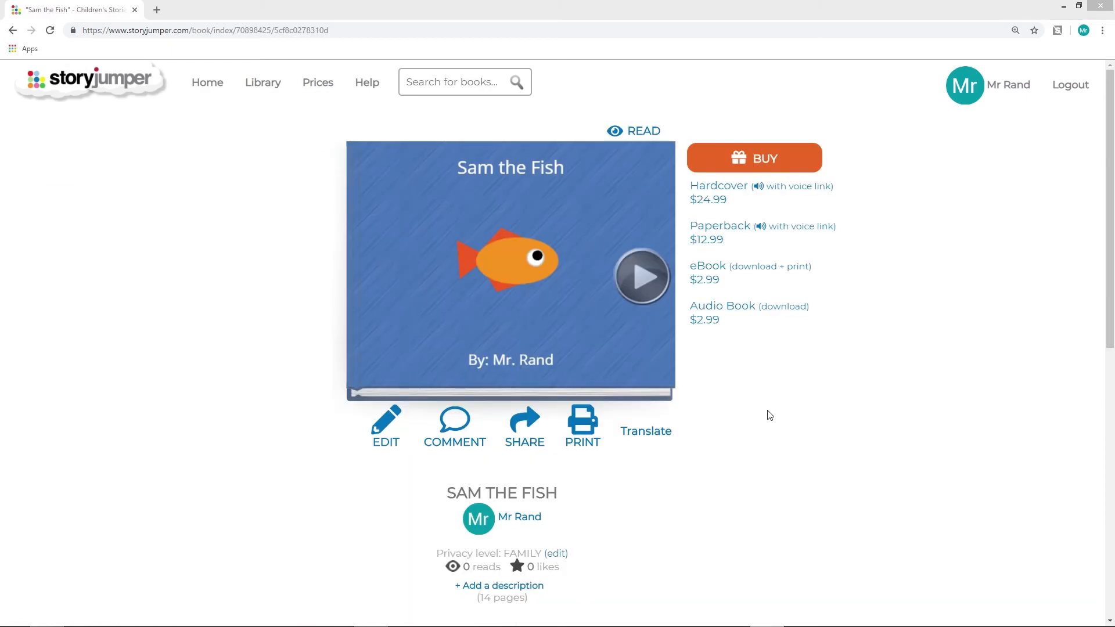
Reopen Sam the Fish for editing from the personal books and browse its pages through to page 14
{"action": "left_click", "coordinate": [220, 81]}
{"action": "left_click", "coordinate": [86, 235]}
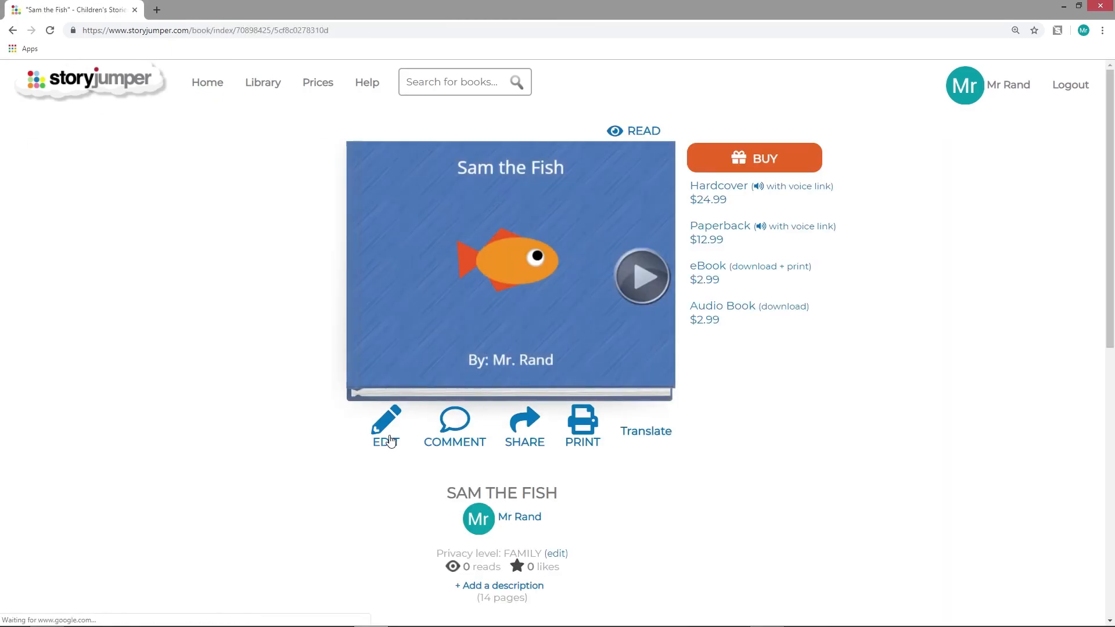
{"action": "left_click", "coordinate": [385, 437]}
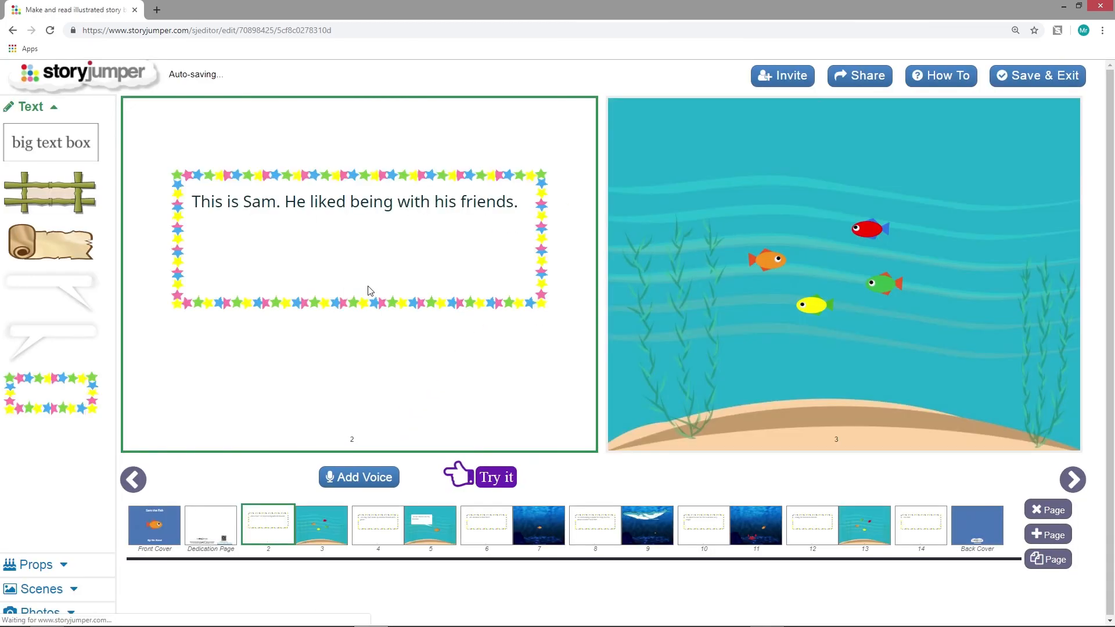
{"action": "left_click", "coordinate": [440, 532]}
{"action": "left_click", "coordinate": [554, 528]}
{"action": "left_click", "coordinate": [627, 526]}
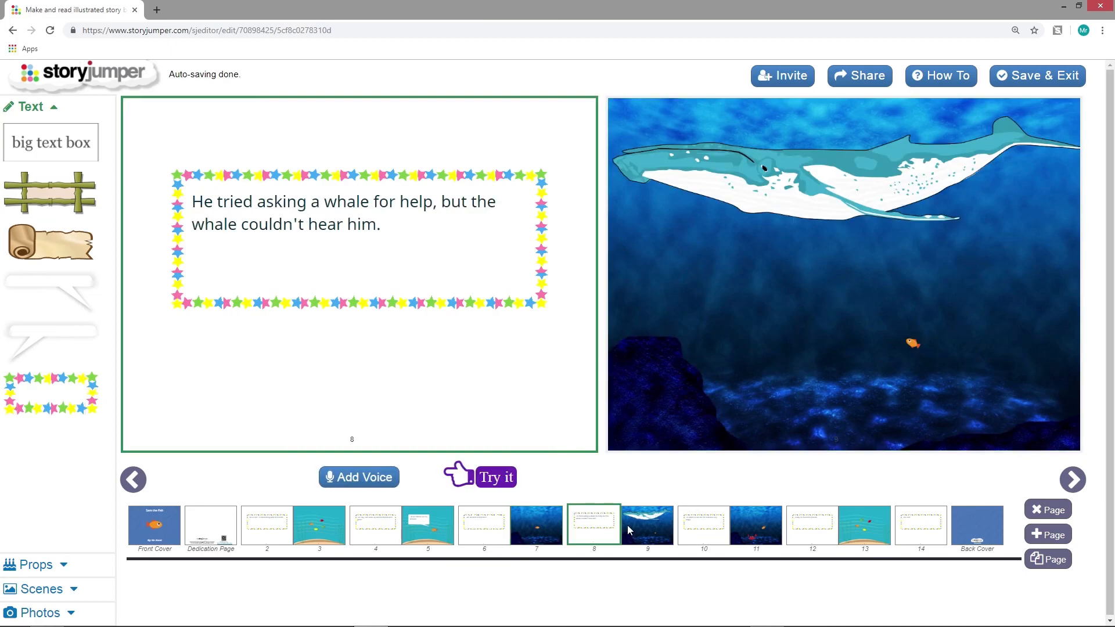
{"action": "left_click", "coordinate": [931, 529]}
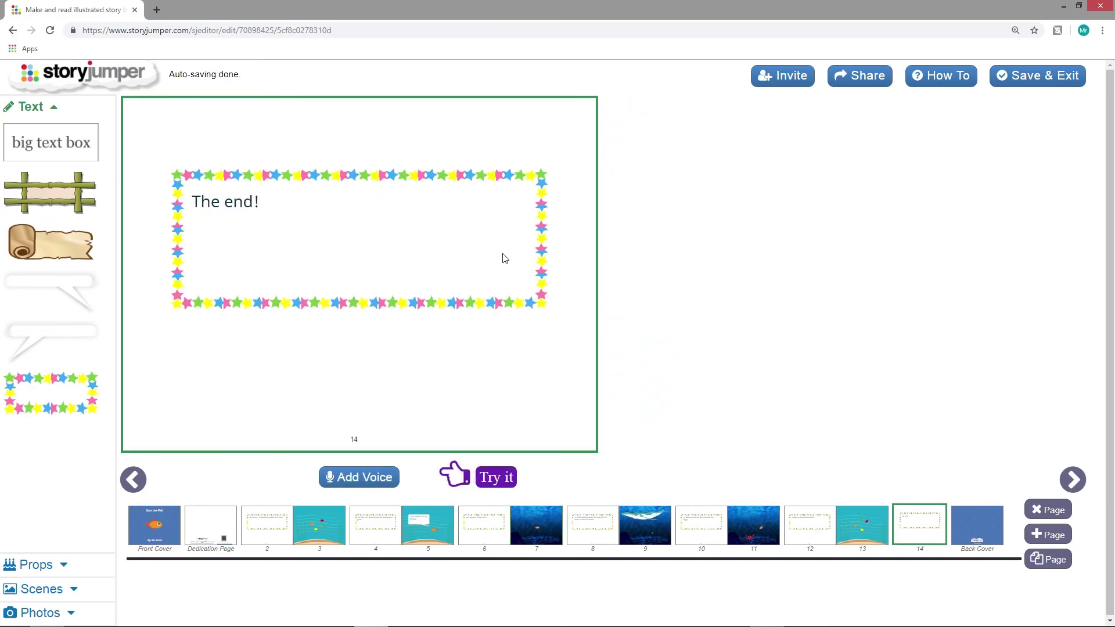
Add a blank page 15 after page 14 and delete it again
{"action": "left_click", "coordinate": [1047, 535]}
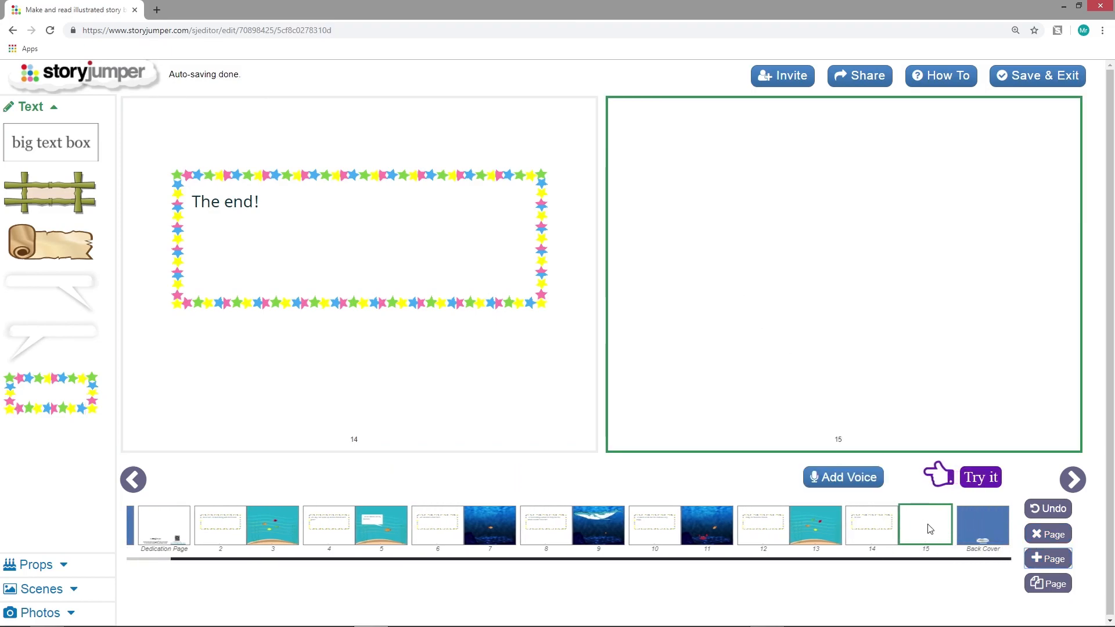
{"action": "left_click", "coordinate": [1048, 535]}
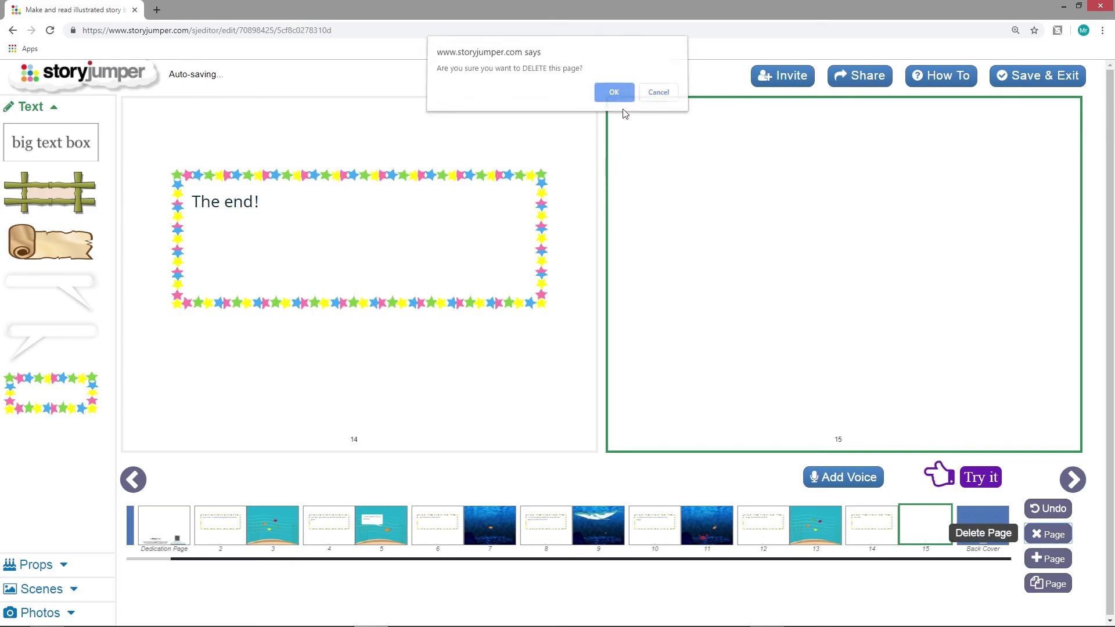
{"action": "left_click", "coordinate": [614, 95]}
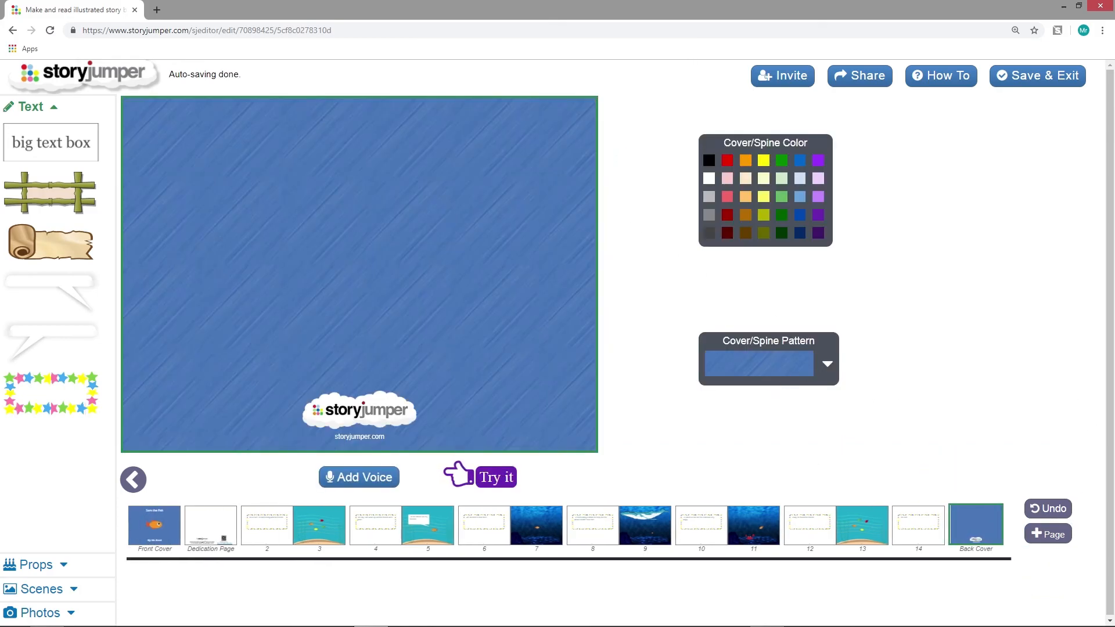